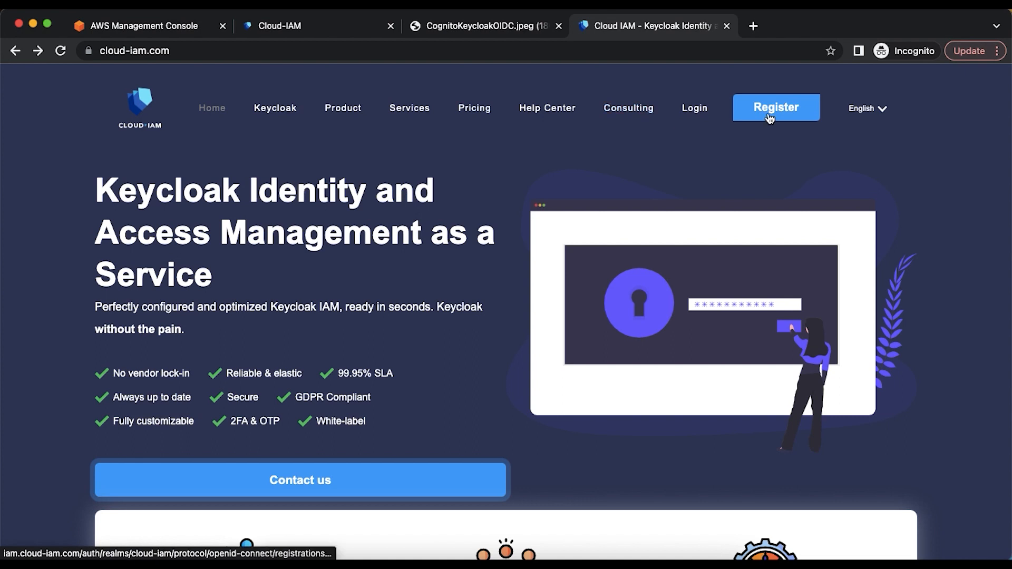
- Review the free Standard plan's limits on the Cloud-IAM pricing page
click(480, 115)
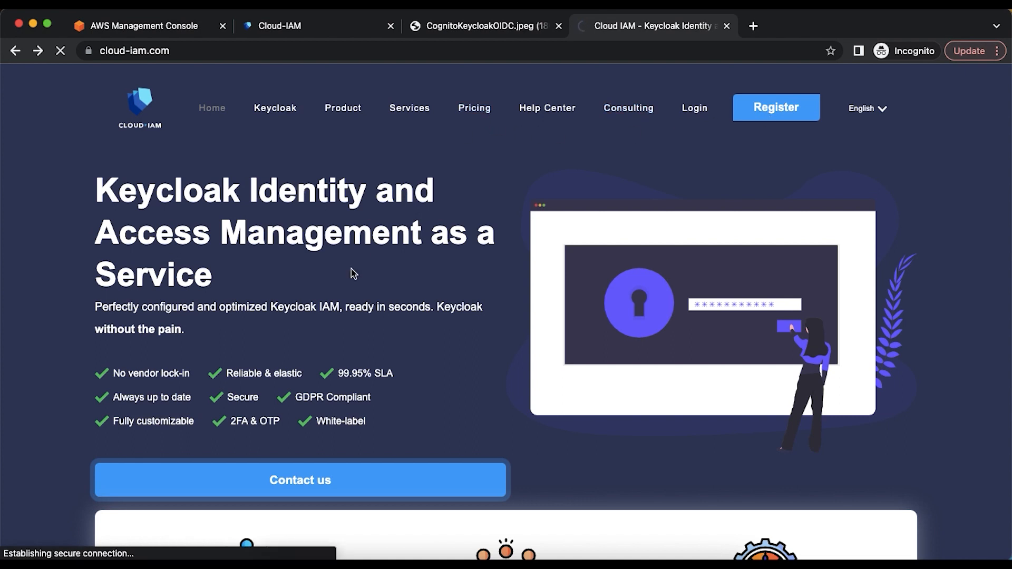
scroll(351, 269, down, 6)
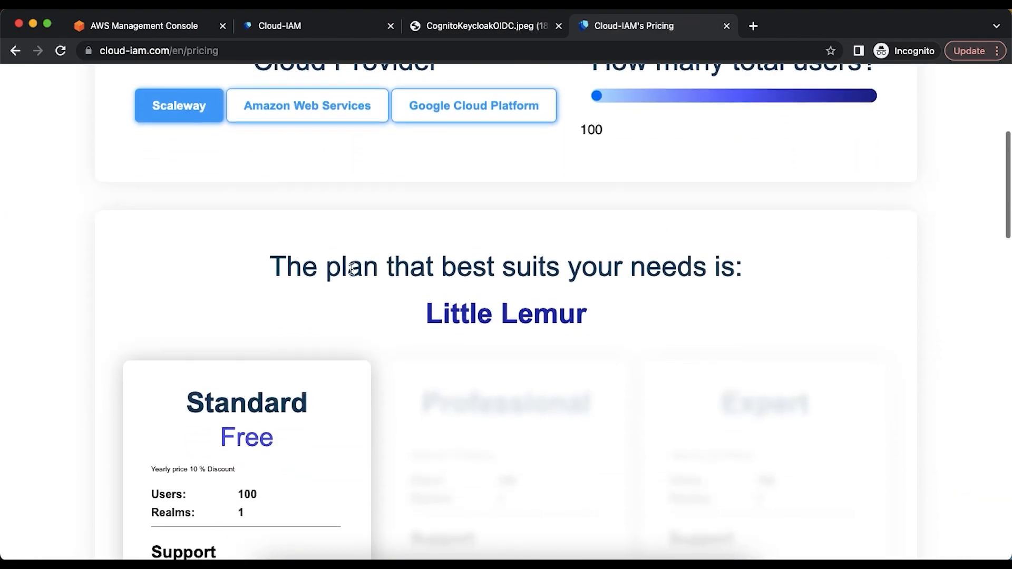
scroll(351, 269, down, 5)
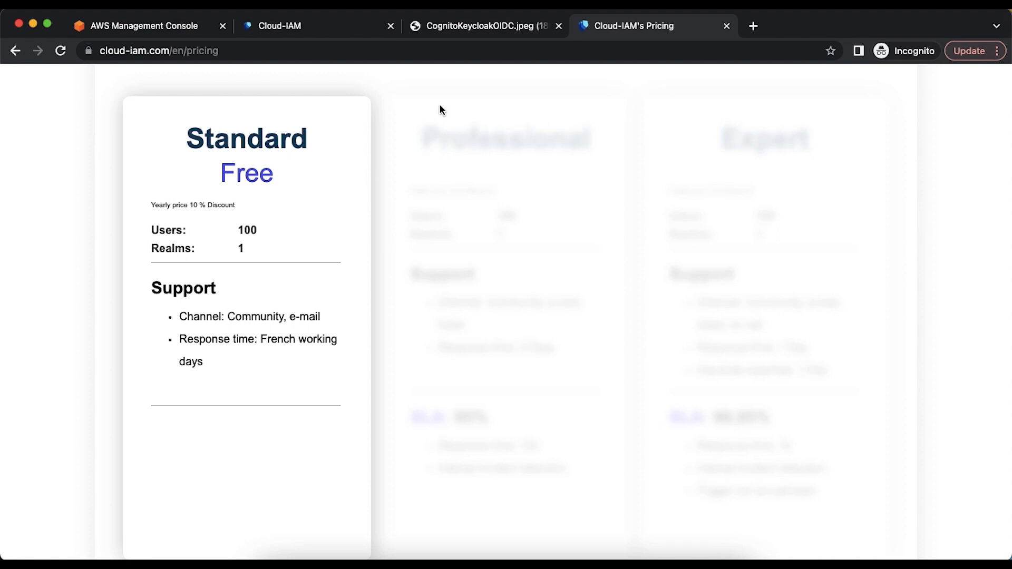
- Launch the bloginstance deployment's Keycloak admin console from the Deployments list
click(726, 26)
click(298, 27)
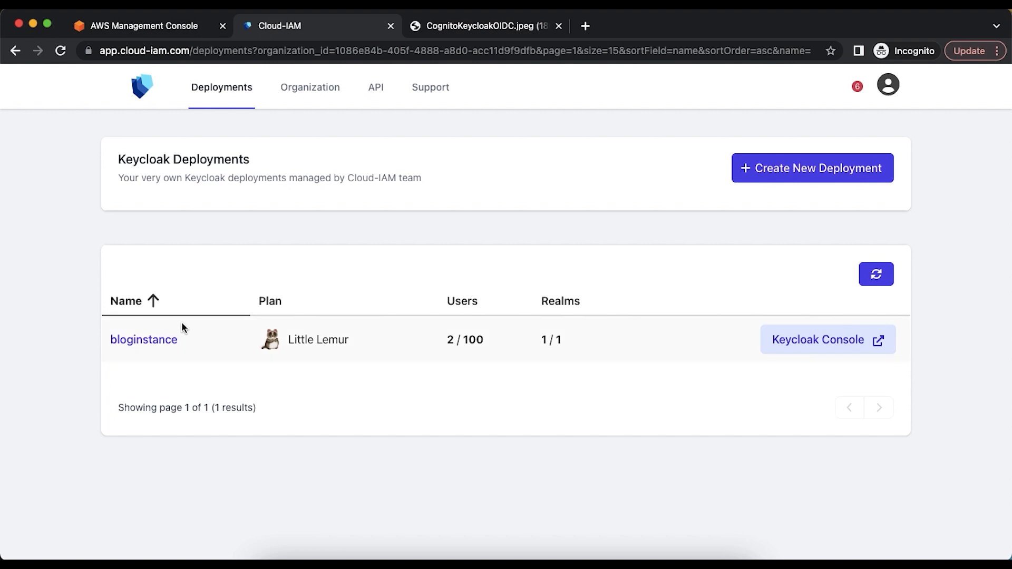
click(807, 343)
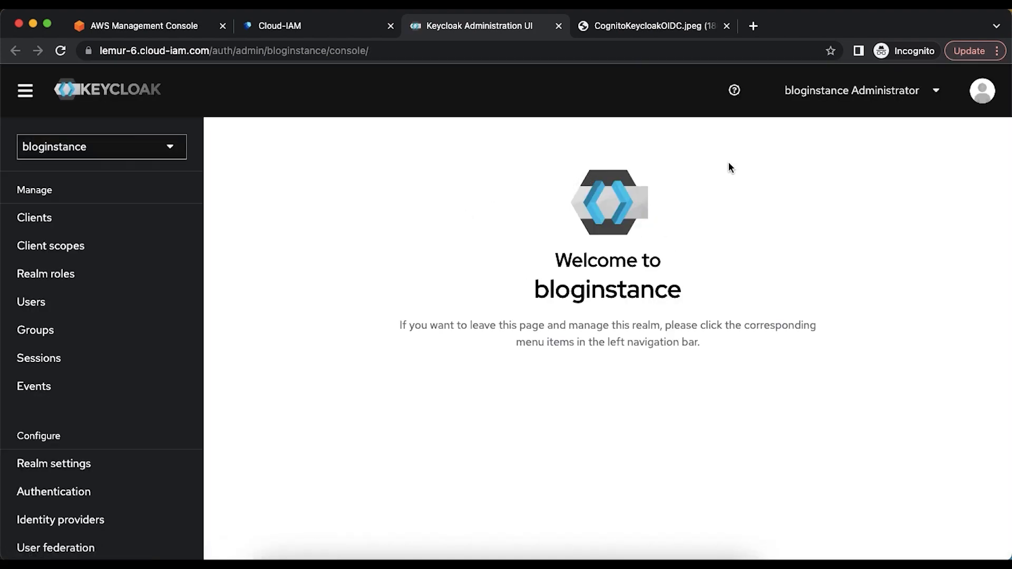
- Sign out of the bloginstance Keycloak admin console and close the sign-in page
click(936, 96)
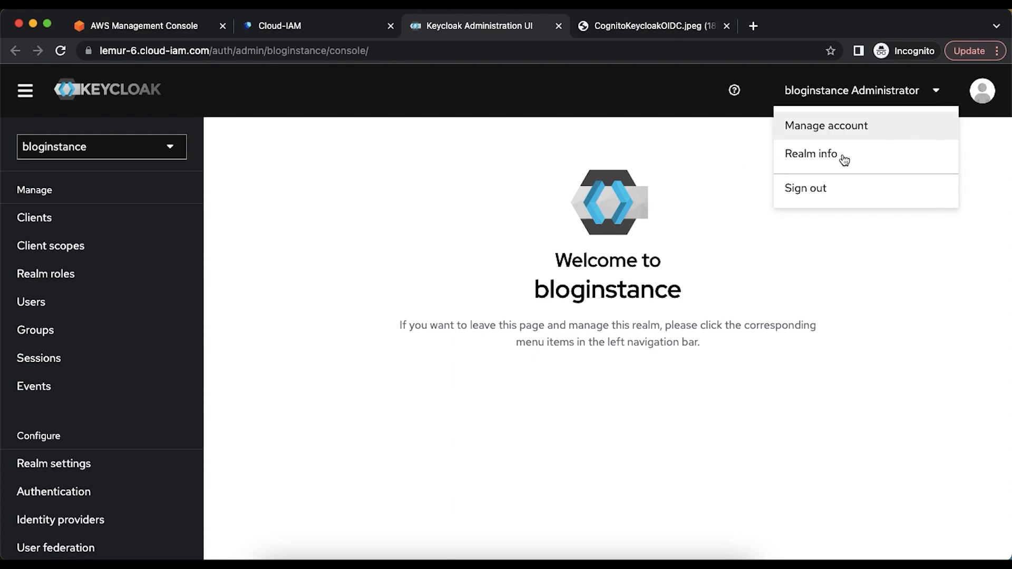
click(821, 190)
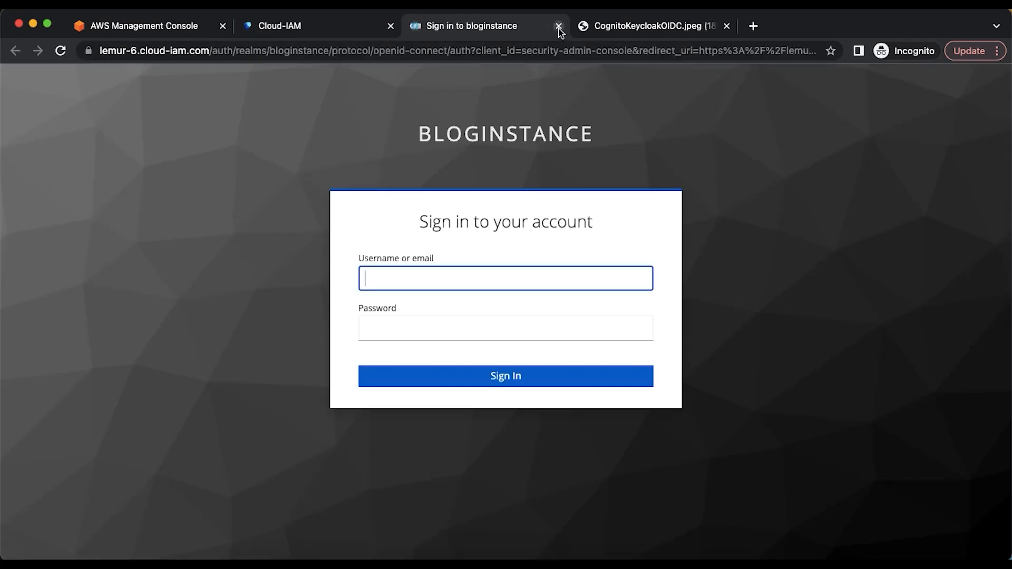
click(559, 26)
- Sign back in to bloginstance's Keycloak console with the administrator username and password
click(801, 341)
text(admin)
key(Tab)
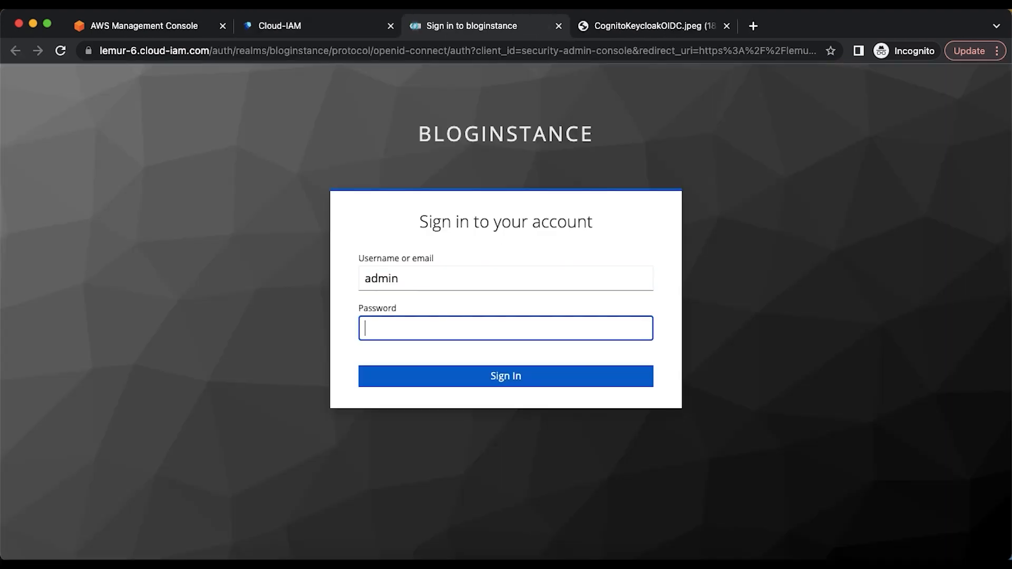
text(adminadmin)
key(Return)
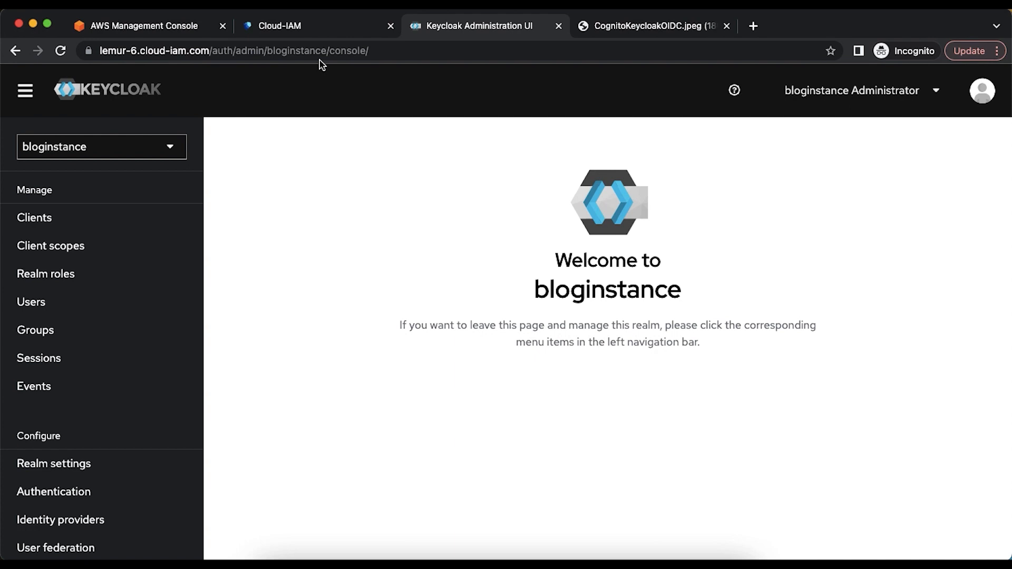
click(610, 23)
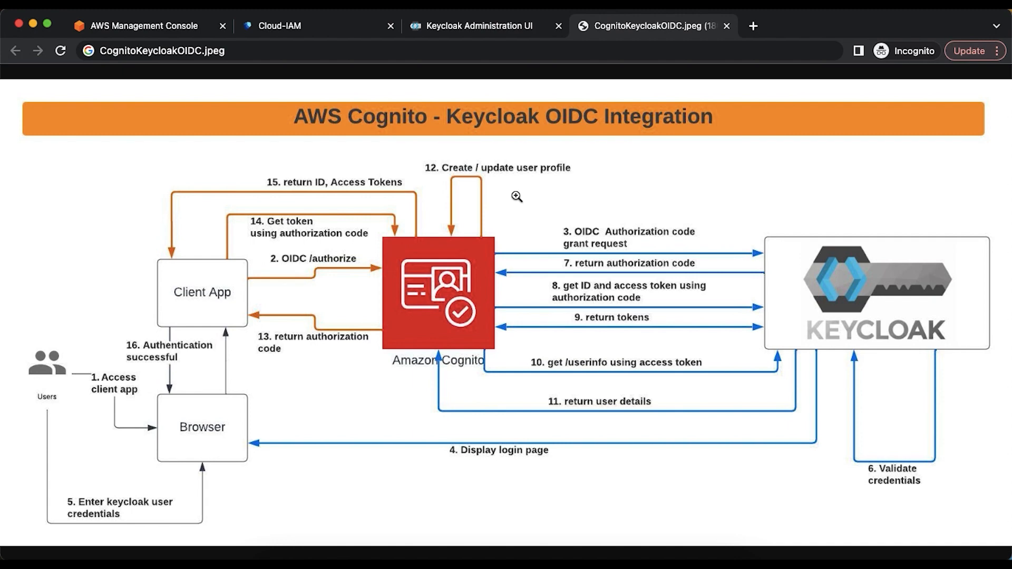
click(457, 33)
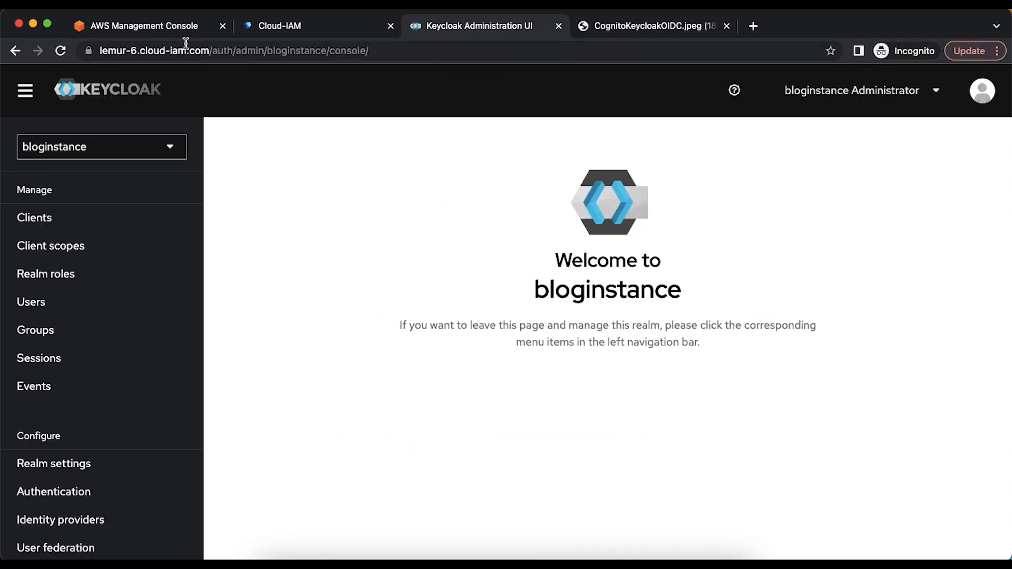
- Open Amazon Cognito and start a new user pool with User name as the sign-in option
click(178, 29)
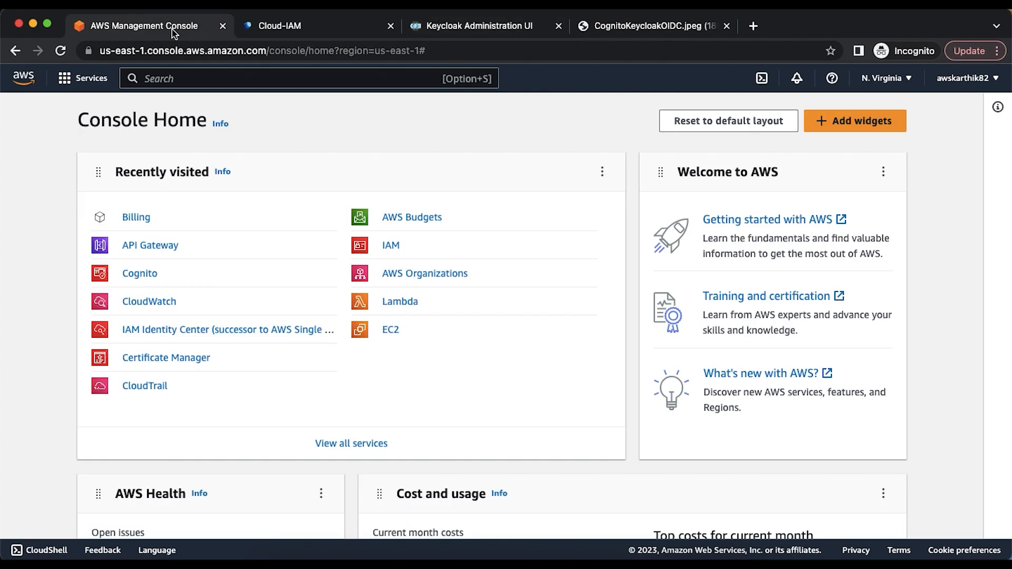
click(149, 273)
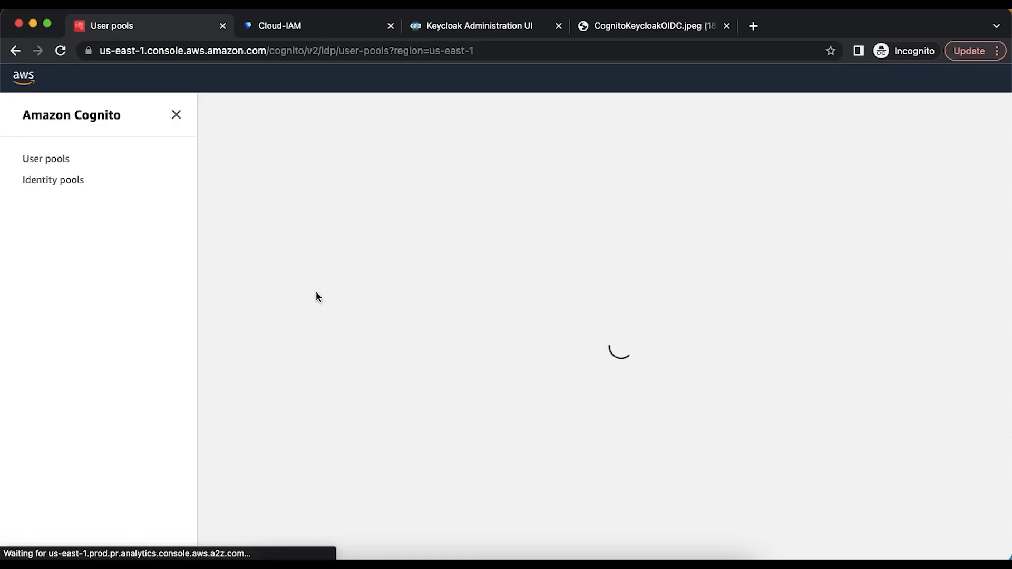
click(394, 339)
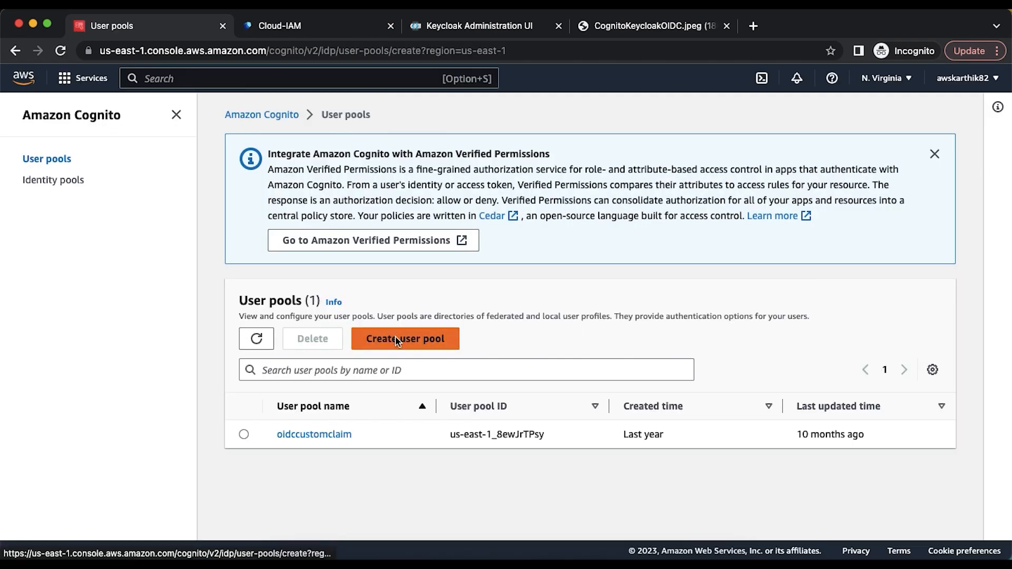
scroll(567, 323, down, 2)
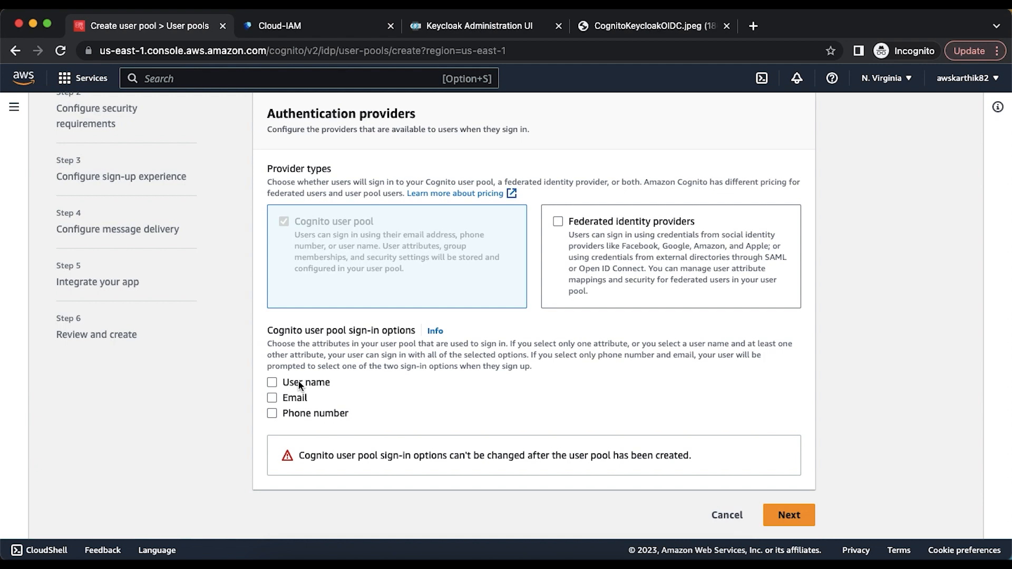
click(298, 382)
scroll(527, 437, down, 2)
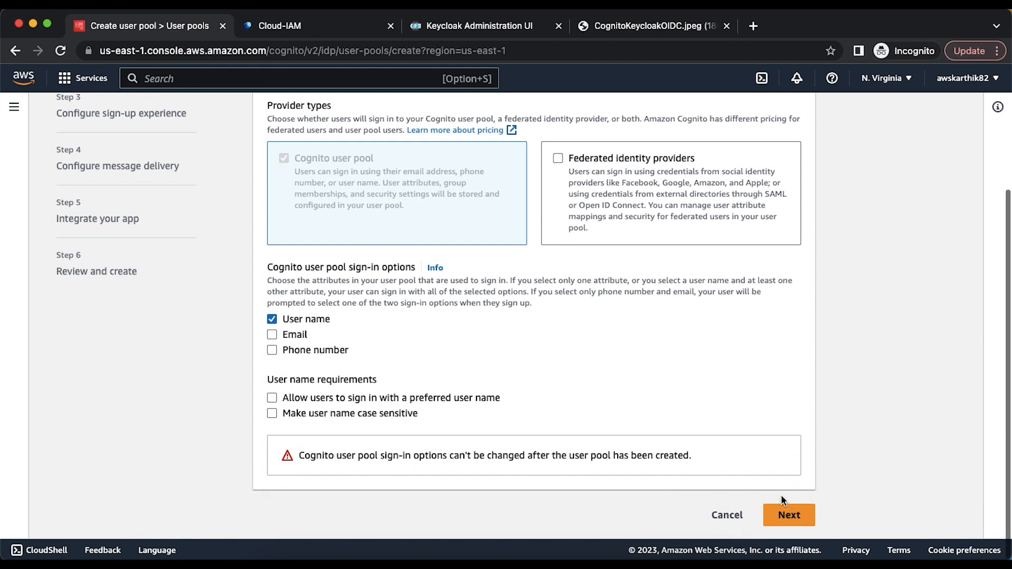
click(788, 514)
- Choose No MFA and disable self-service account recovery for the pool
scroll(576, 294, down, 8)
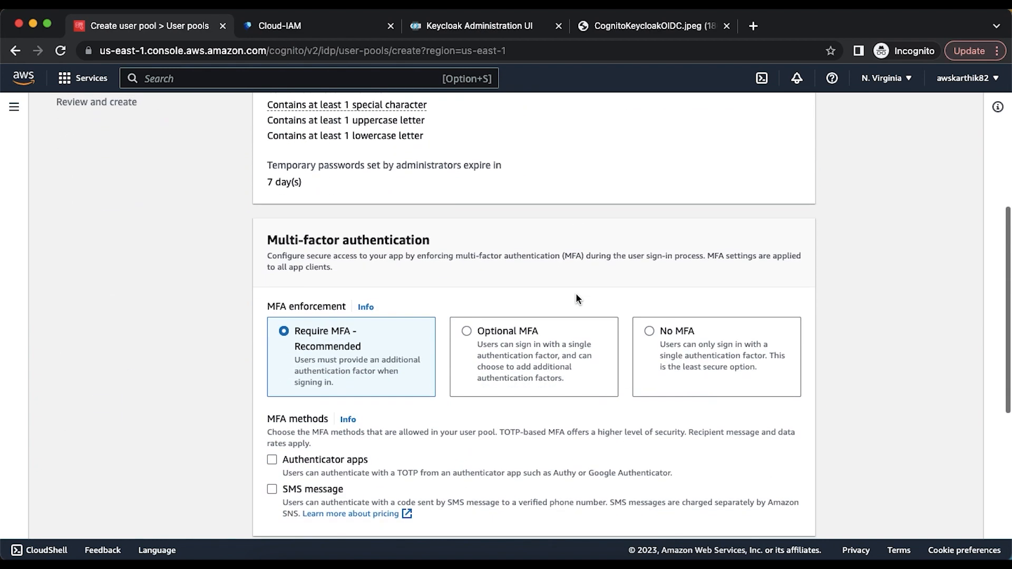
scroll(576, 293, up, 3)
scroll(576, 298, up, 1)
click(665, 458)
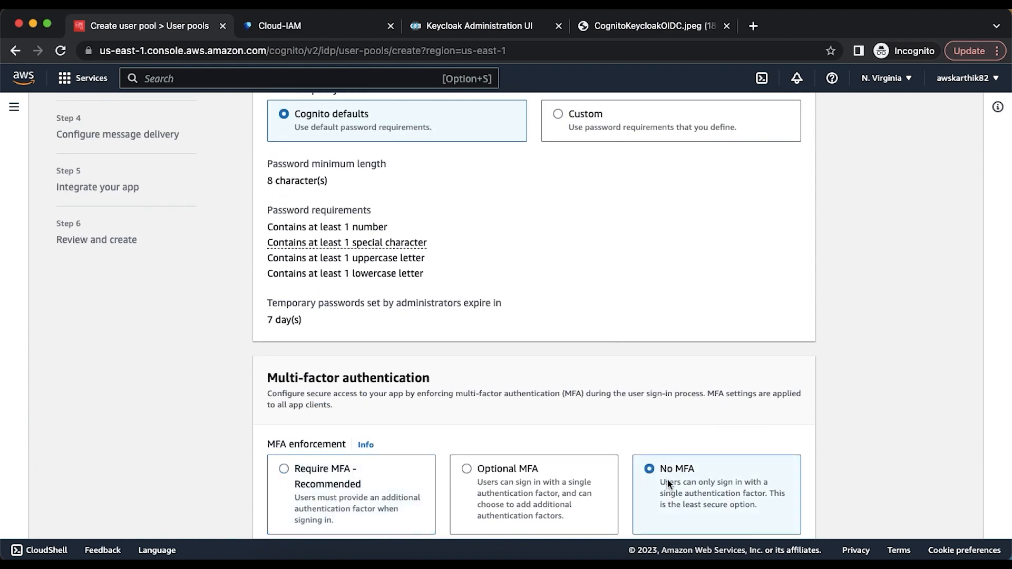
scroll(667, 478, down, 7)
click(369, 282)
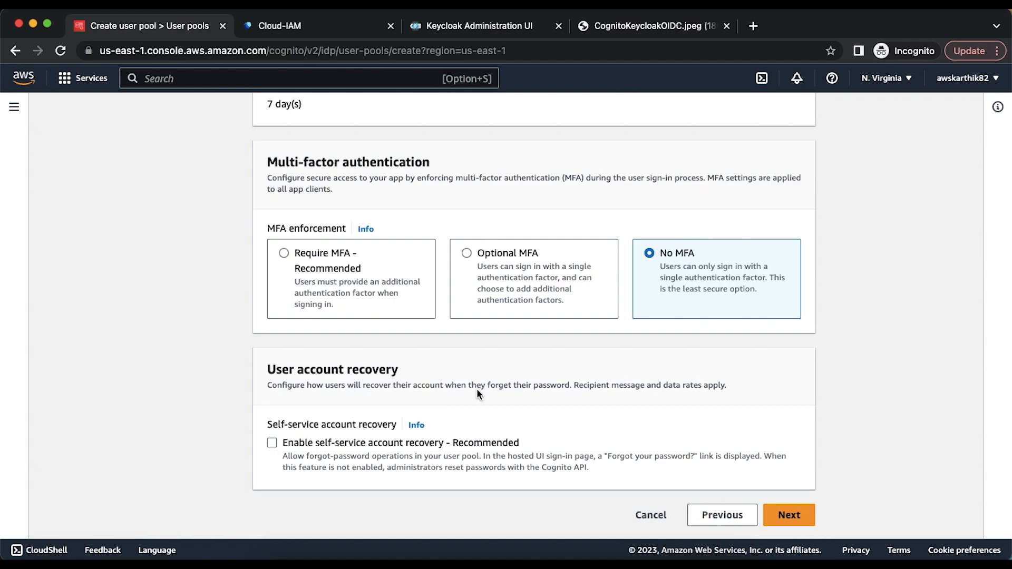
click(797, 522)
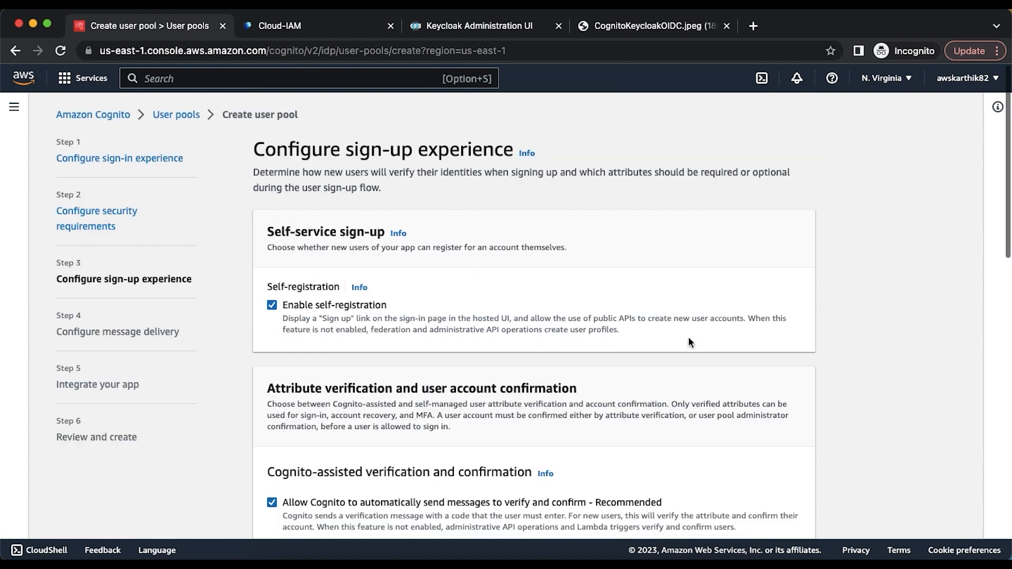
- Disable self-registration and Cognito's automatic verification messages
click(332, 306)
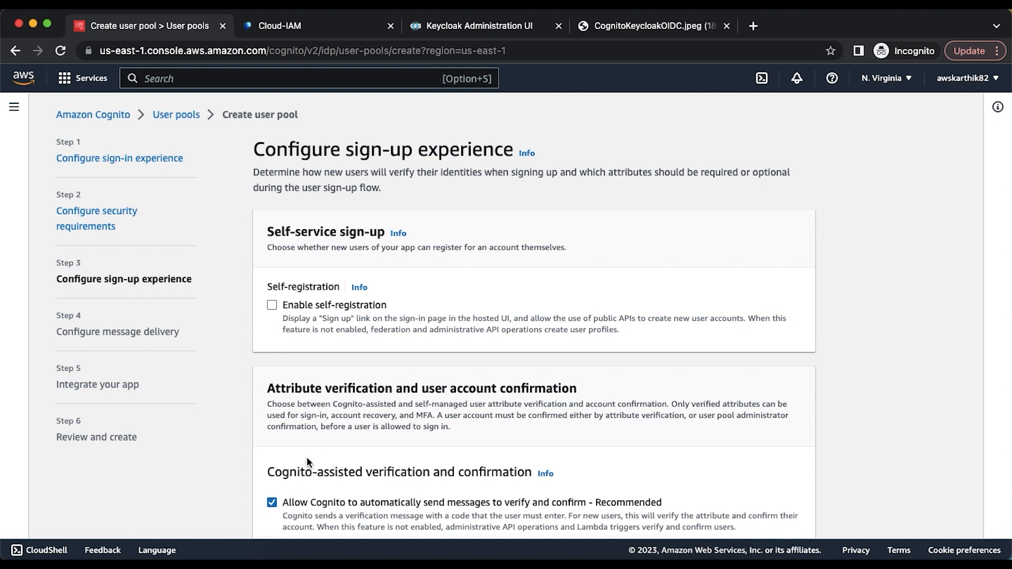
click(298, 496)
scroll(299, 492, down, 6)
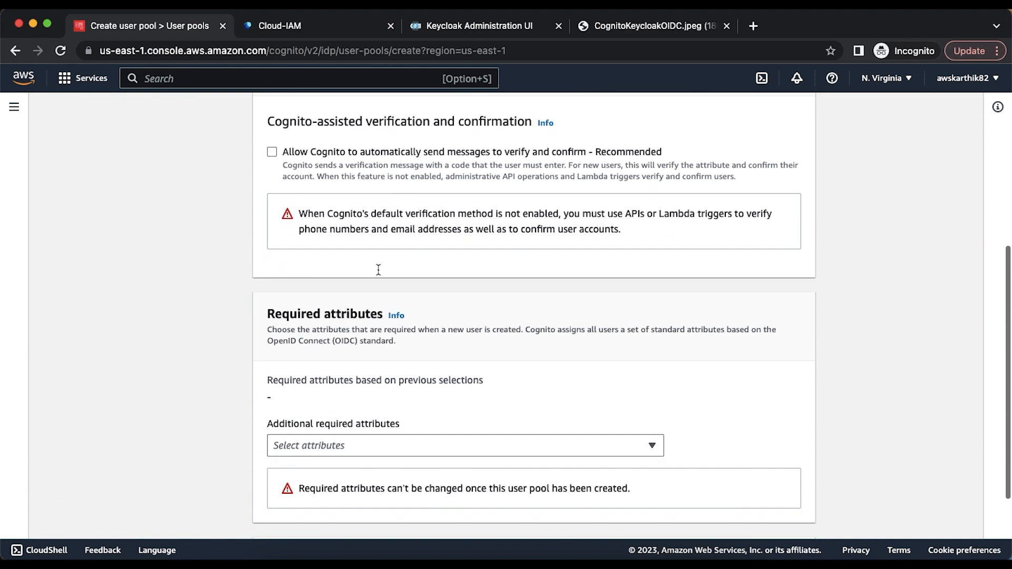
scroll(531, 292, down, 3)
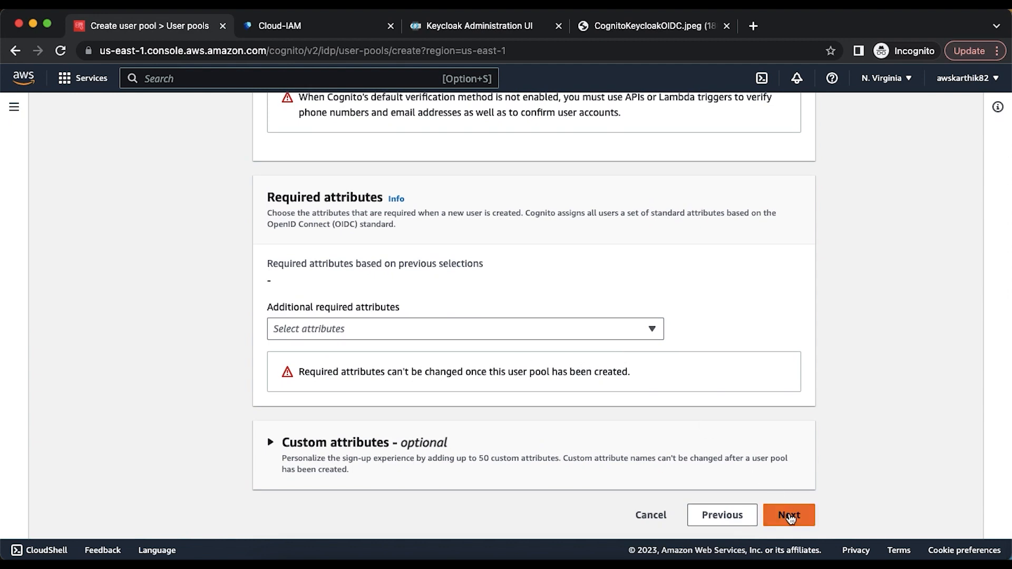
click(787, 514)
- Set the pool's email delivery to Send email with Cognito
scroll(571, 287, down, 1)
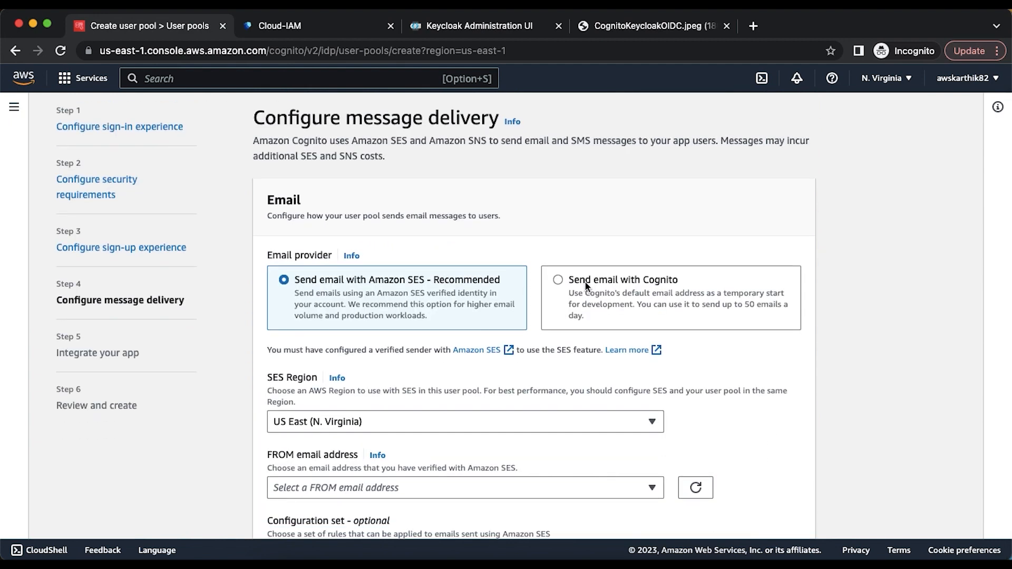
click(571, 288)
scroll(666, 287, down, 2)
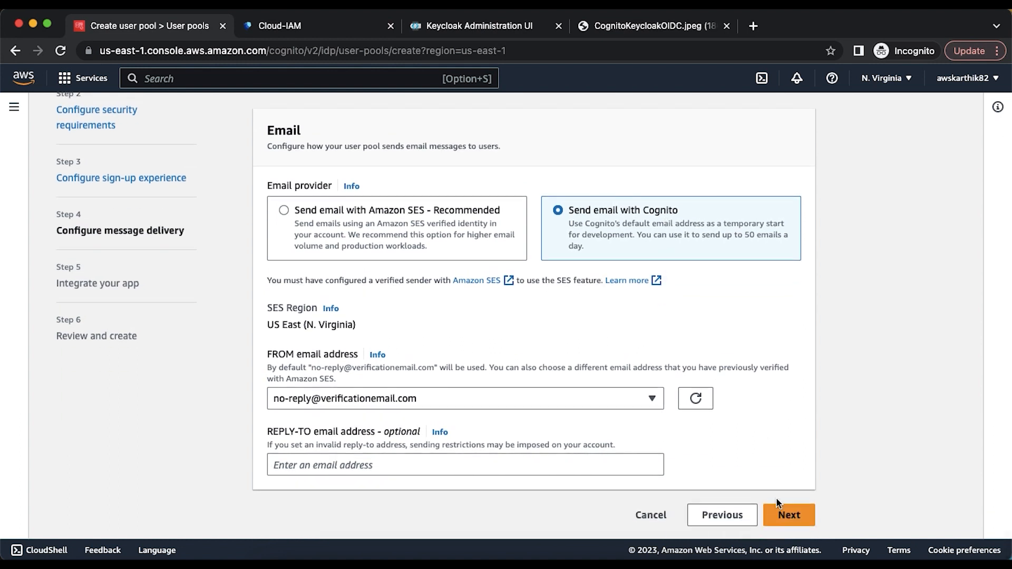
click(787, 517)
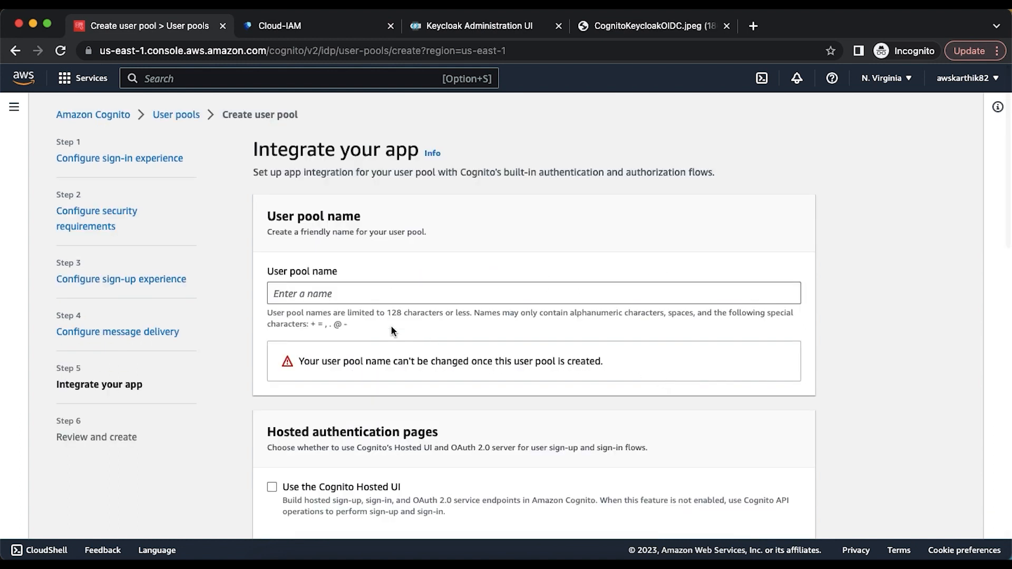
- Name the user pool cognitokeycloakup and enable the Cognito Hosted UI
click(349, 293)
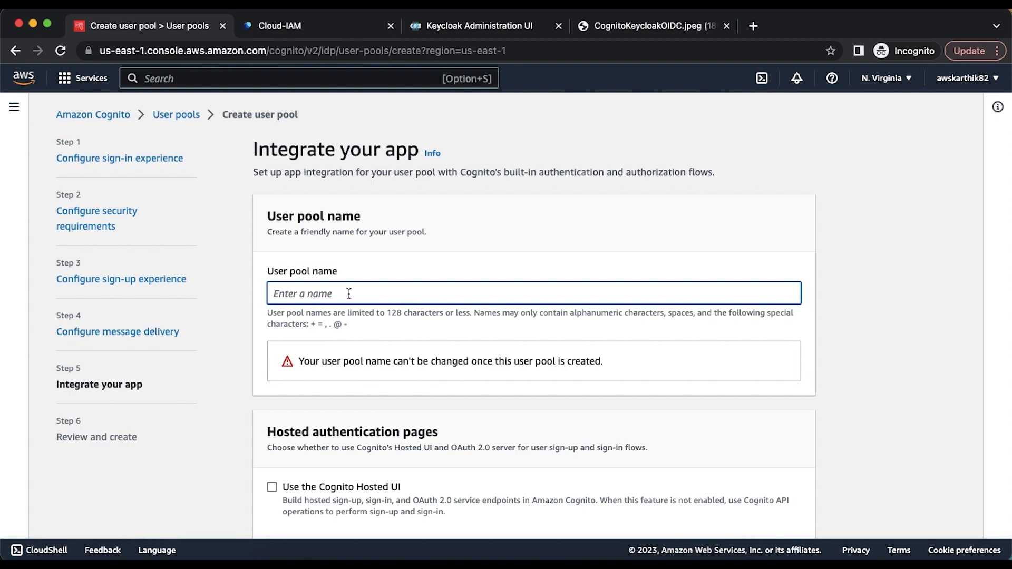
text(cognito)
key(BackSpace)
key(BackSpace)
text(tokeycloakup)
scroll(348, 296, down, 5)
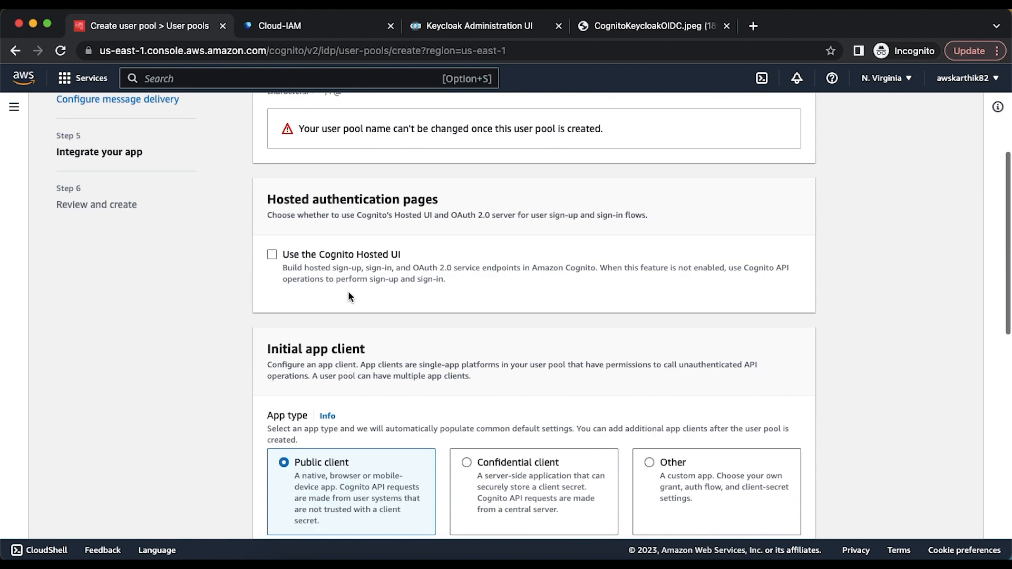
click(272, 255)
scroll(369, 334, down, 3)
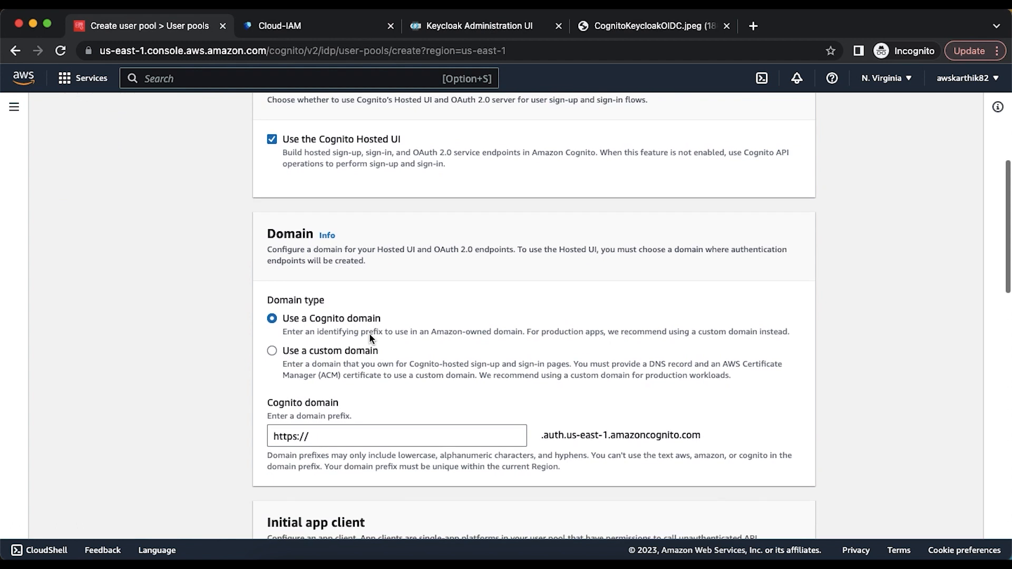
- Set the Cognito domain prefix to cogkc2
click(335, 438)
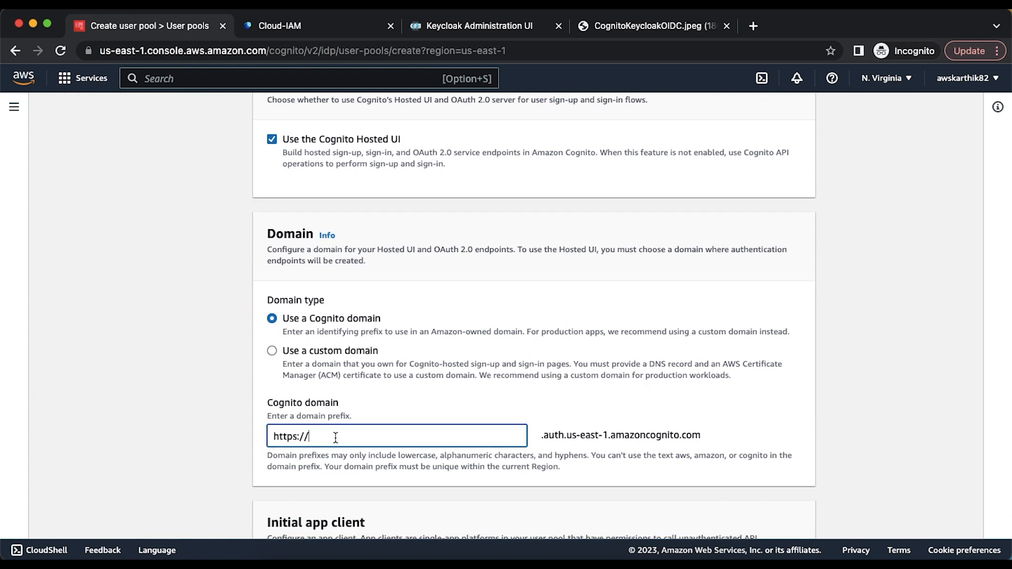
text(cog)
text(kc1)
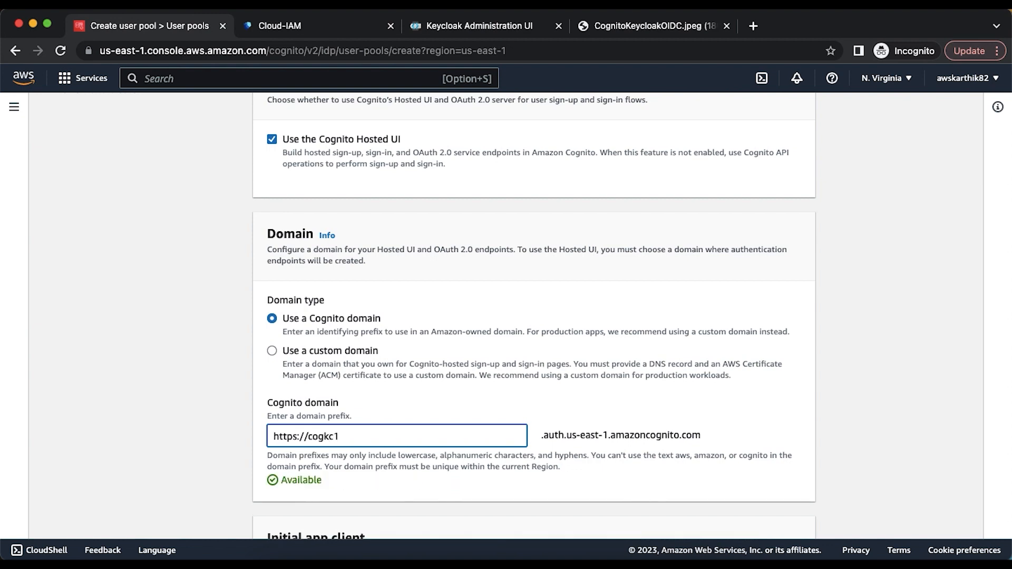
scroll(352, 514, down, 7)
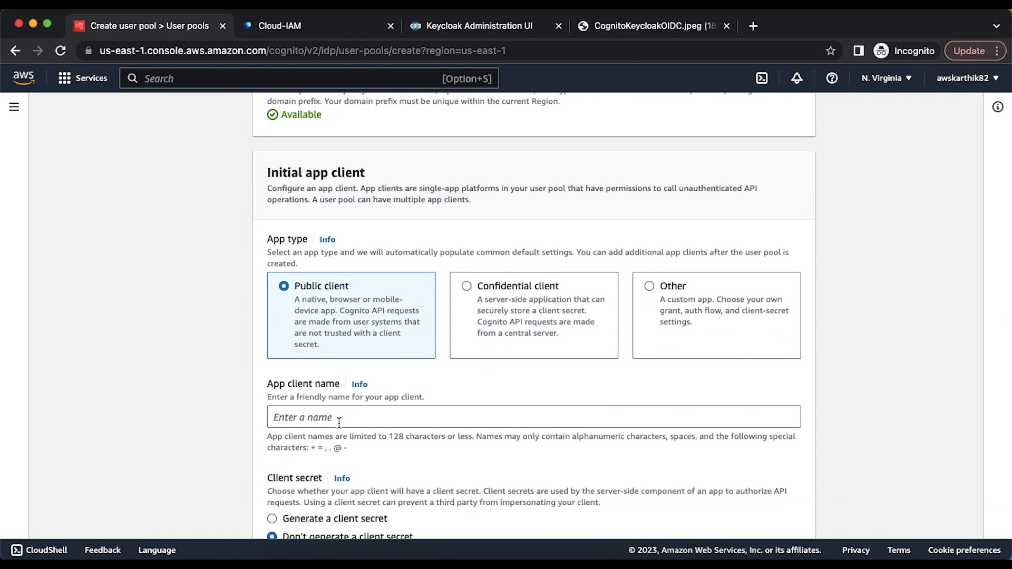
scroll(295, 232, up, 3)
double_click(292, 238)
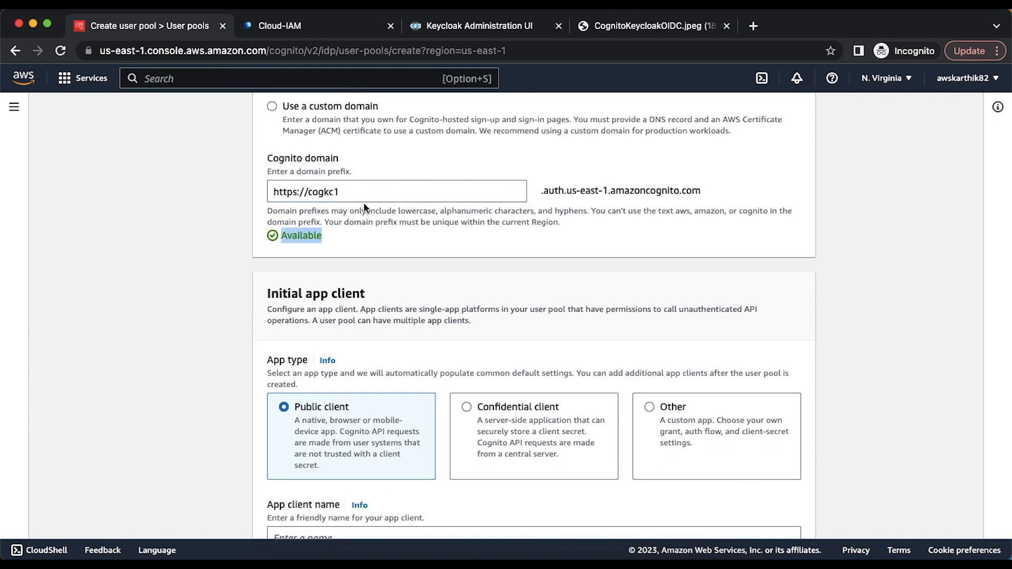
click(370, 193)
key(BackSpace)
text(2)
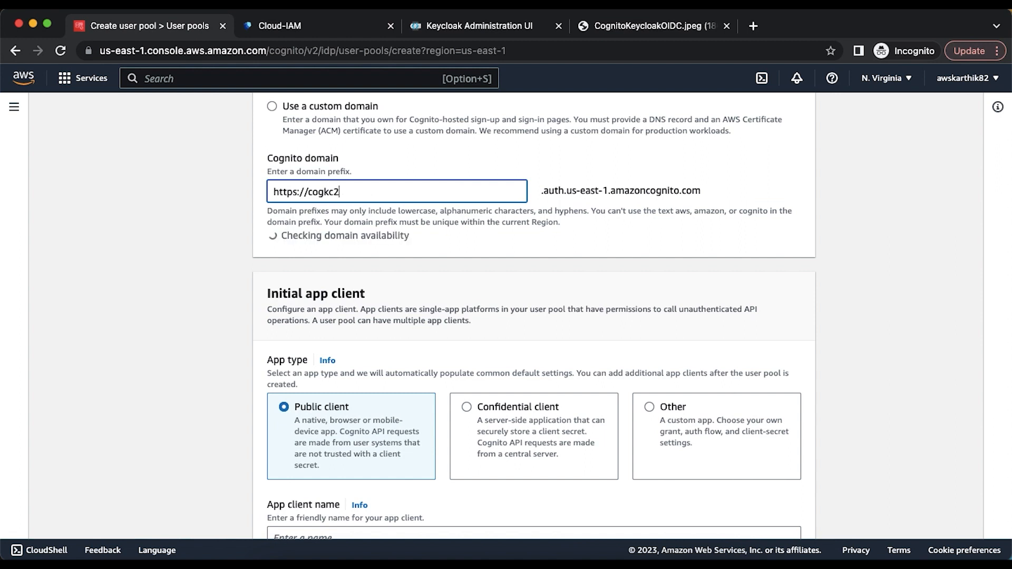
scroll(370, 193, down, 2)
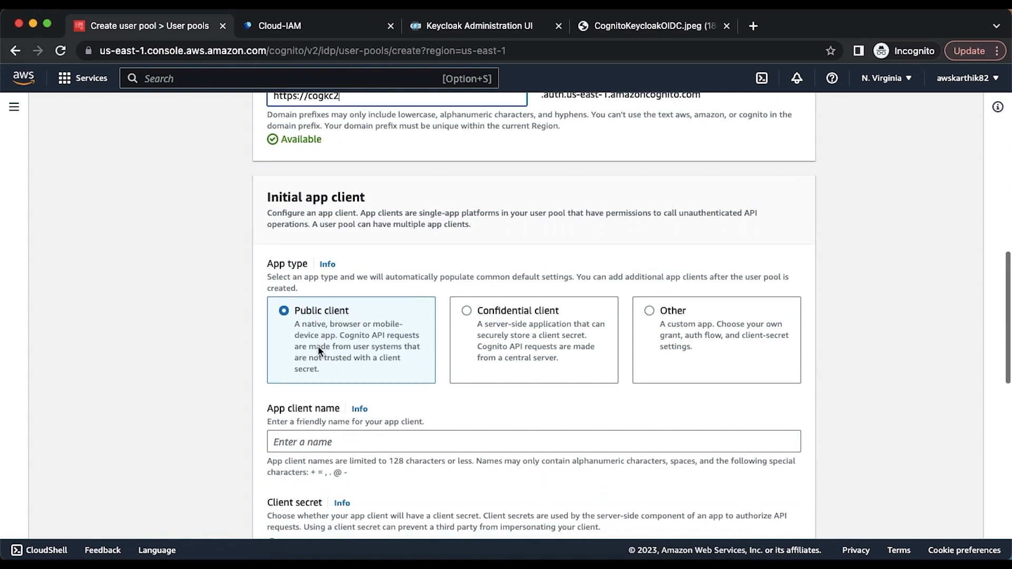
scroll(318, 347, down, 1)
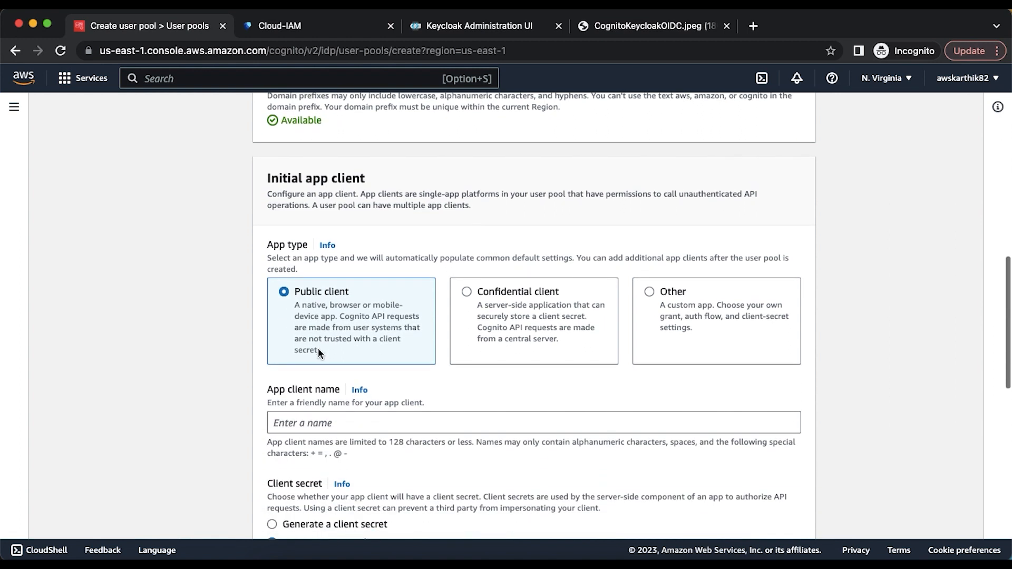
click(330, 428)
text(cogk)
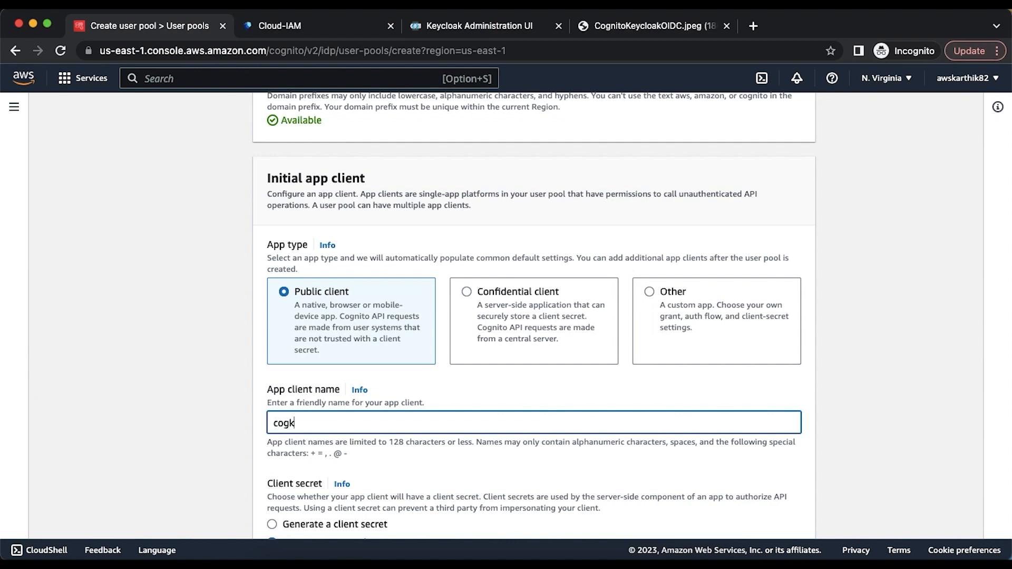
text(cclient)
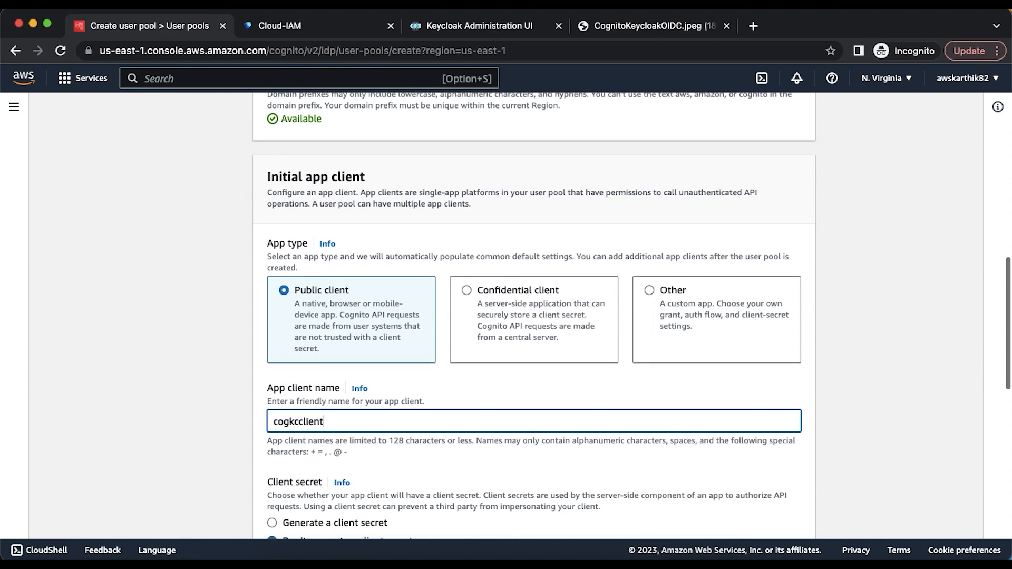
scroll(534, 317, down, 10)
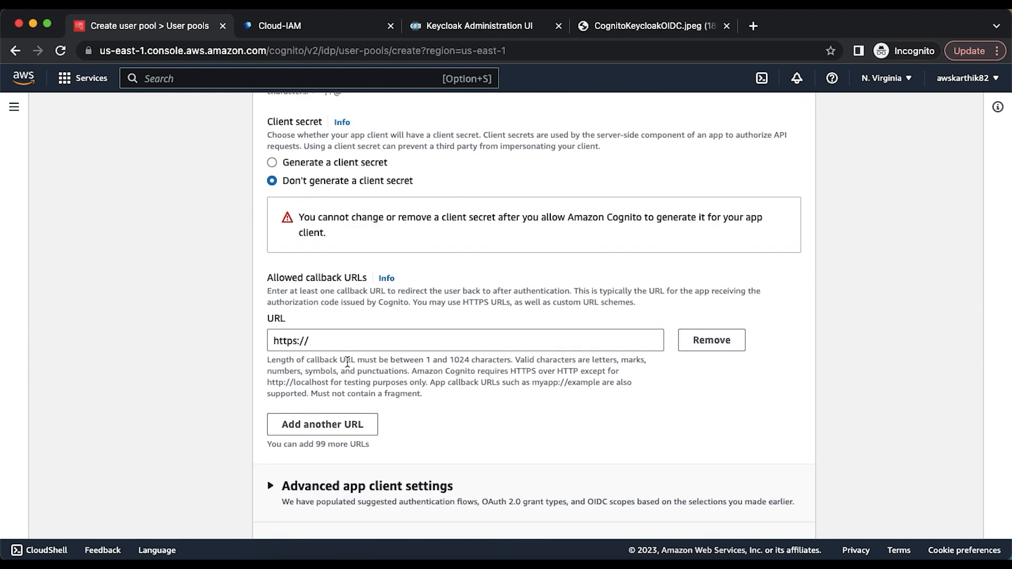
click(341, 341)
text(jwt.io)
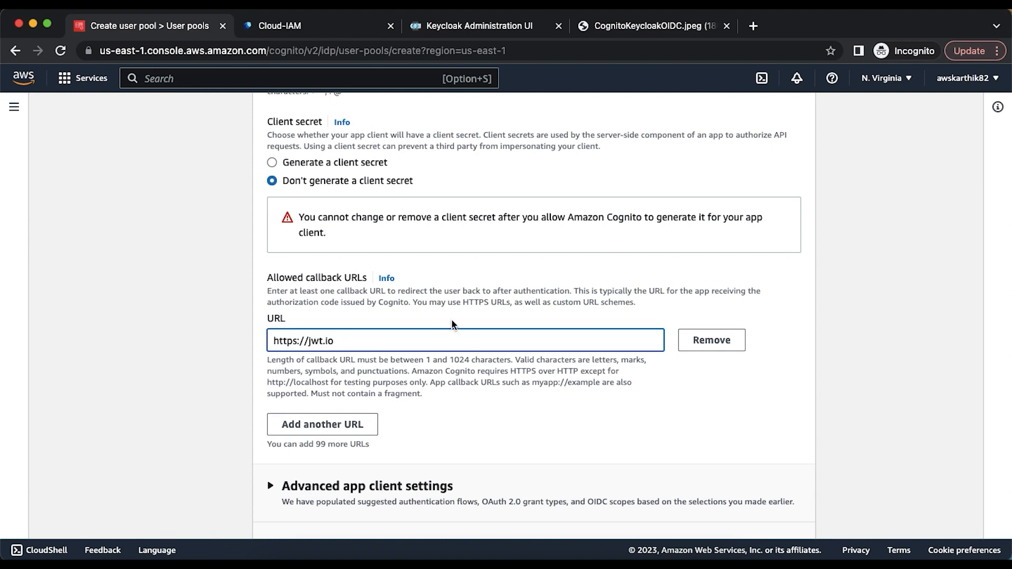
scroll(453, 326, down, 4)
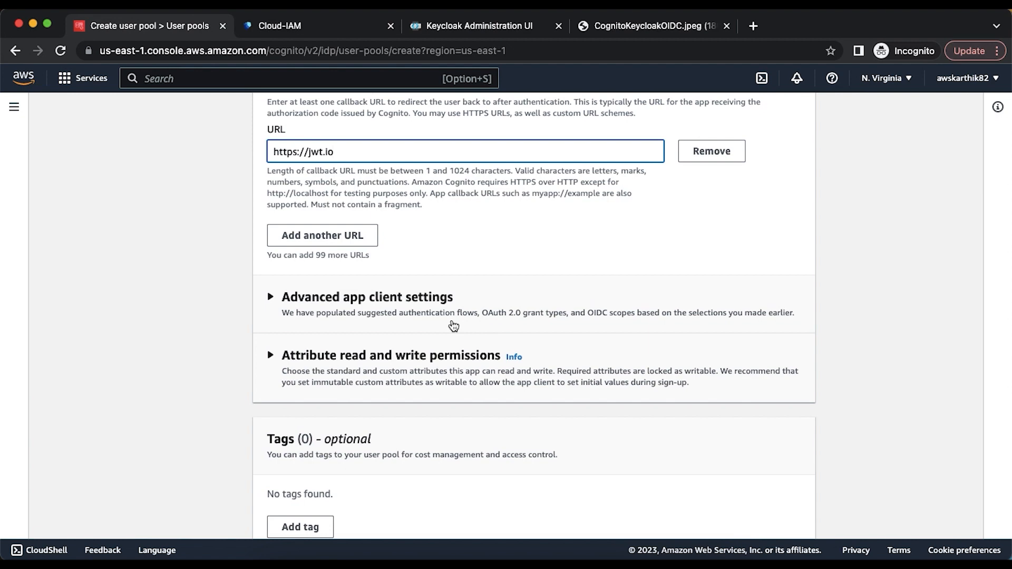
scroll(453, 324, down, 2)
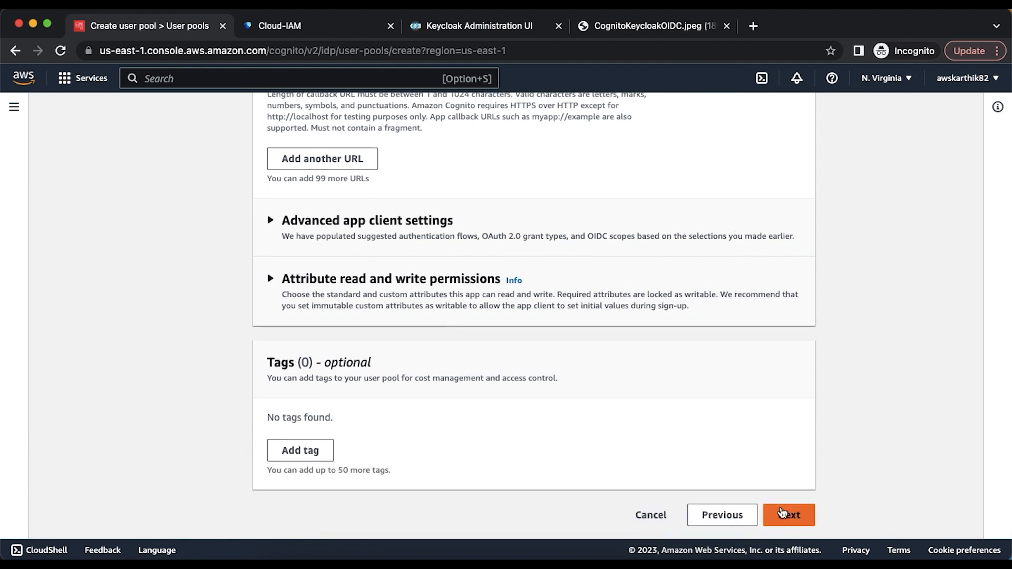
- In advanced app client settings, replace Authorization code grant with Implicit grant
click(414, 226)
scroll(452, 303, down, 10)
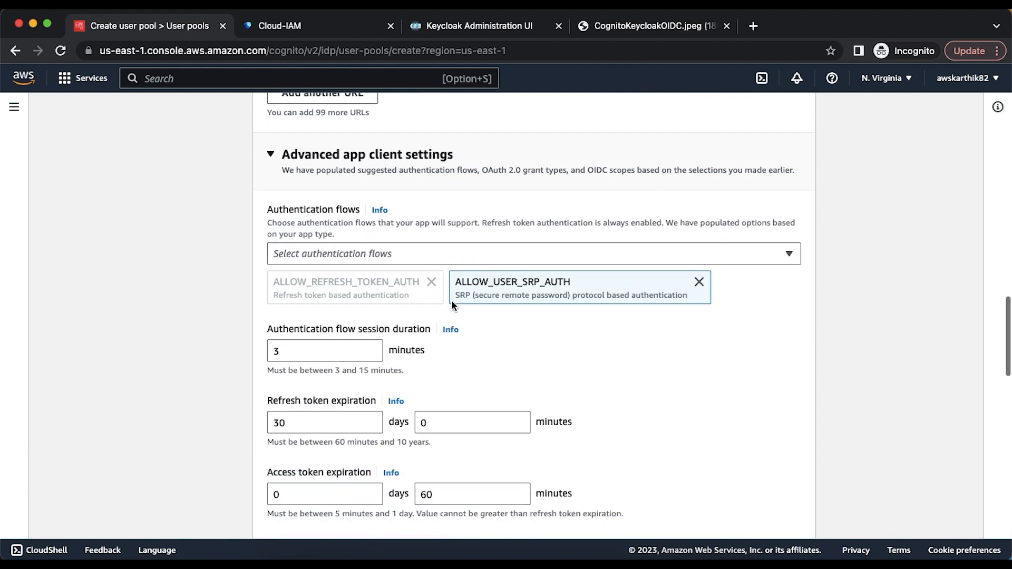
scroll(452, 305, down, 4)
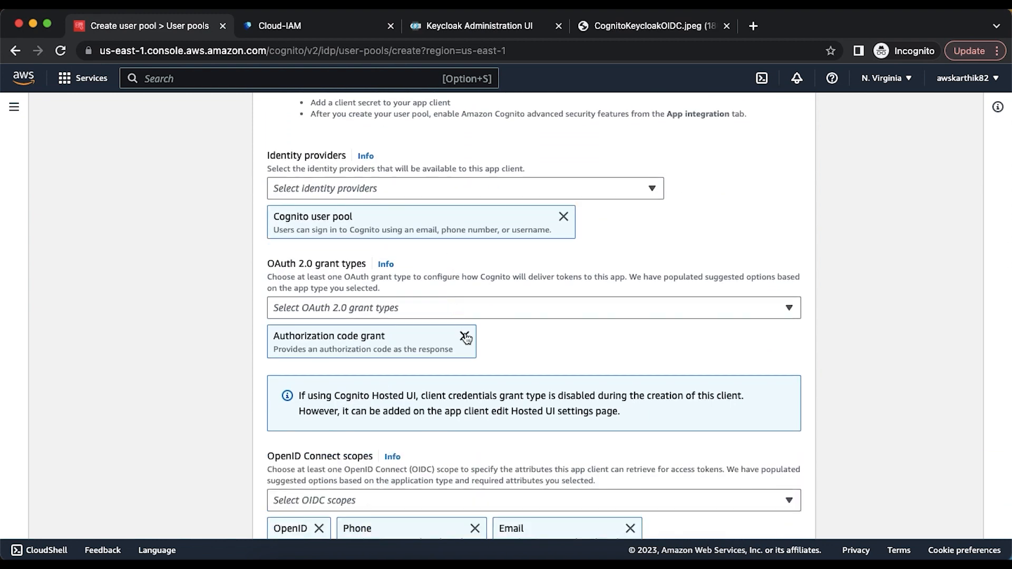
click(464, 337)
click(445, 308)
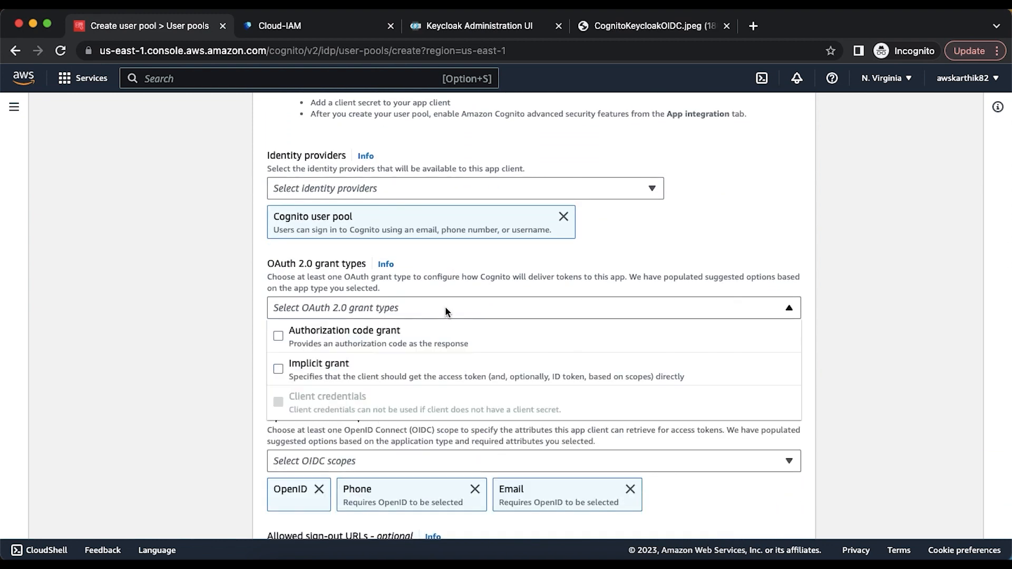
click(342, 381)
click(880, 372)
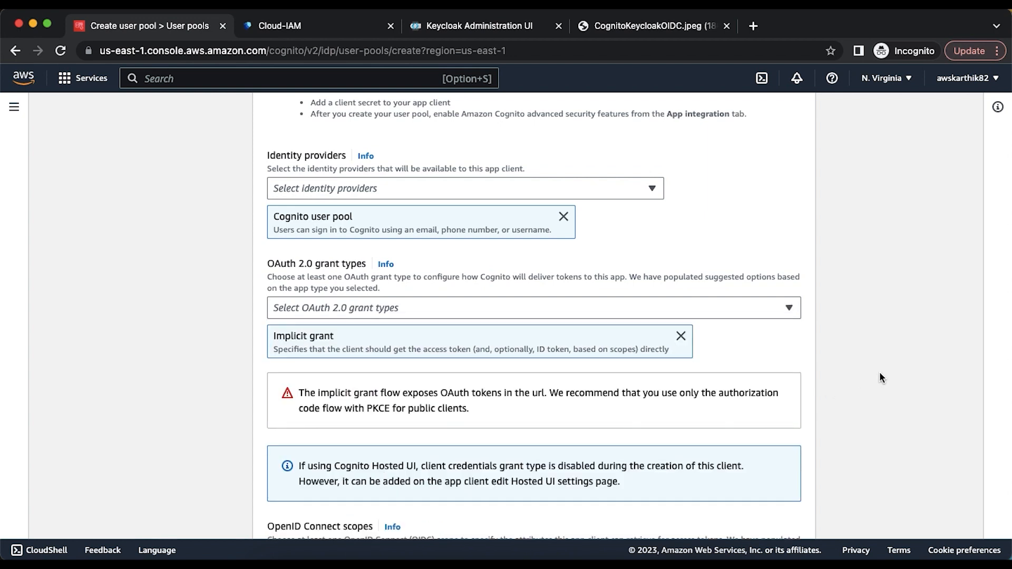
scroll(879, 371, down, 2)
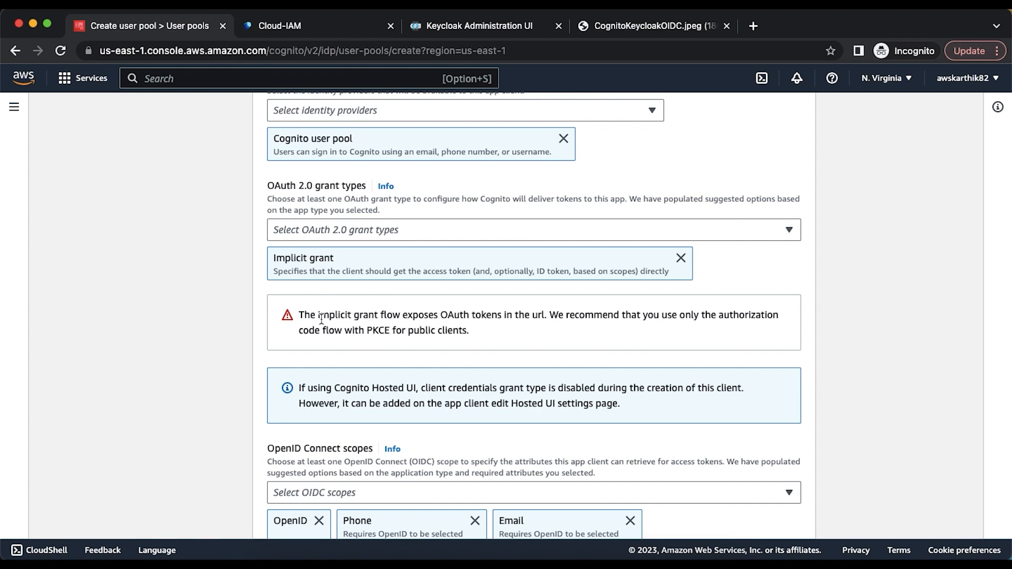
drag(305, 317, 457, 329)
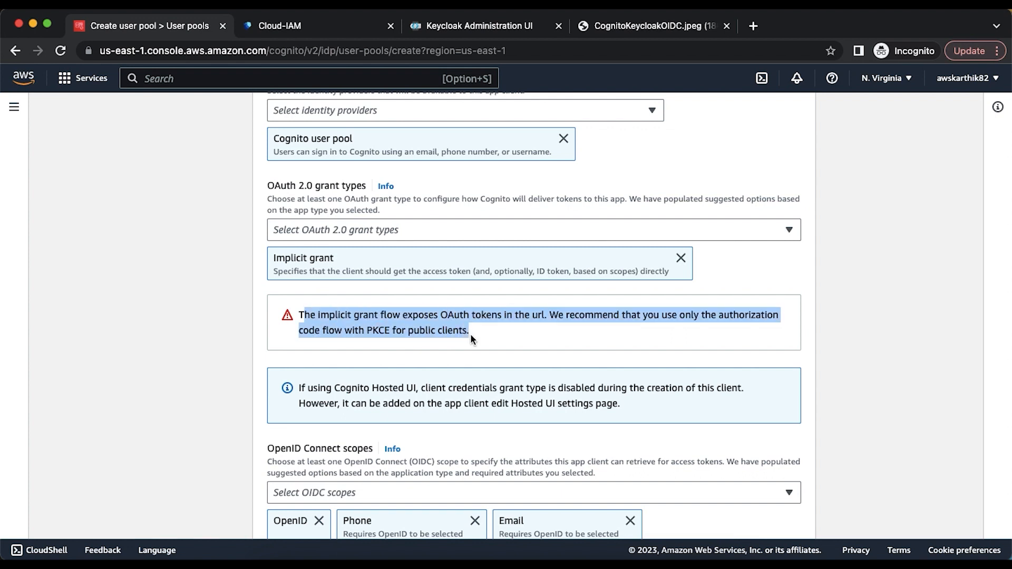
click(471, 333)
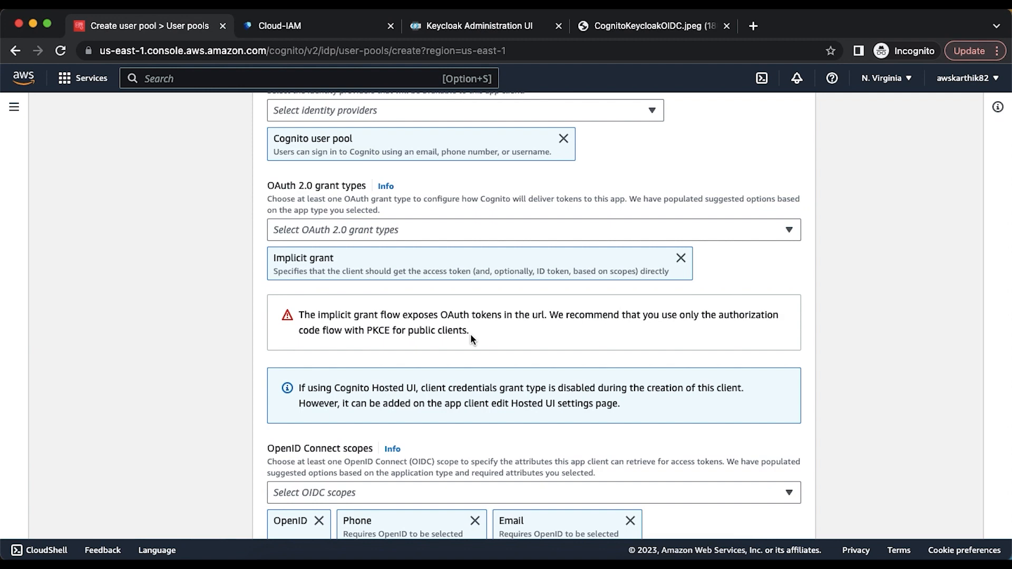
- Set the OpenID Connect scopes to OpenID, Email and Profile, dropping Phone
scroll(470, 333, down, 5)
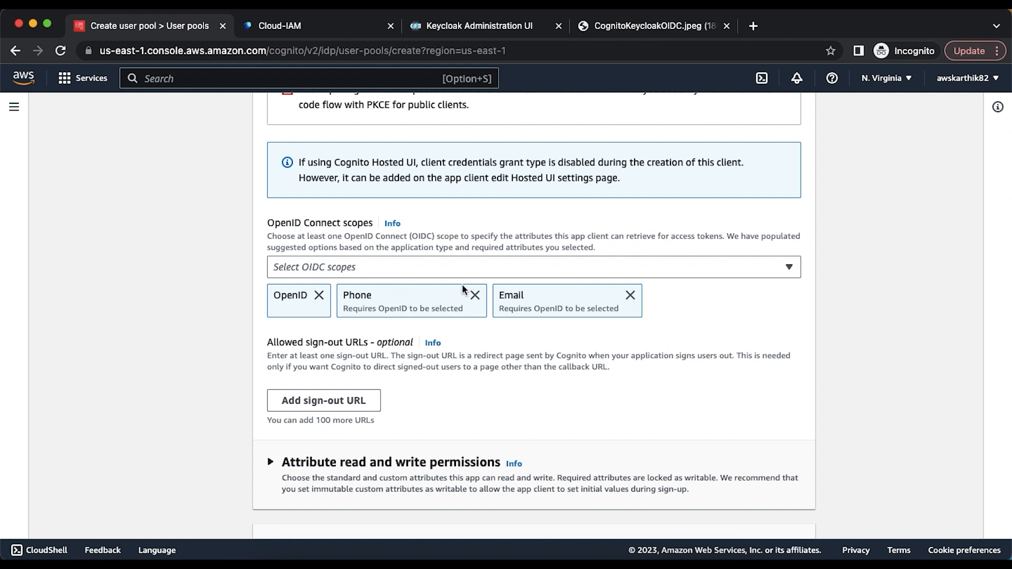
click(475, 295)
click(455, 270)
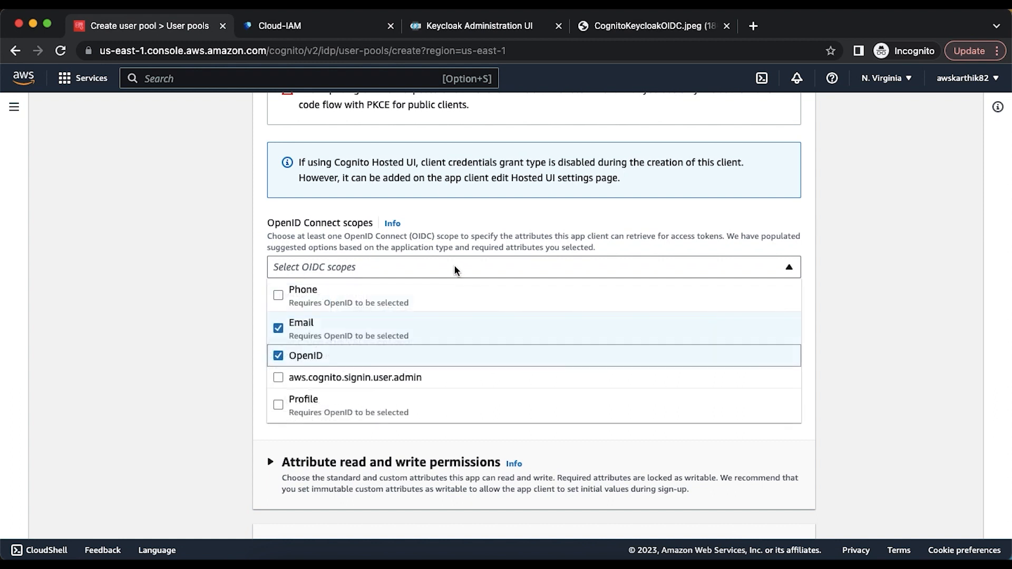
click(301, 402)
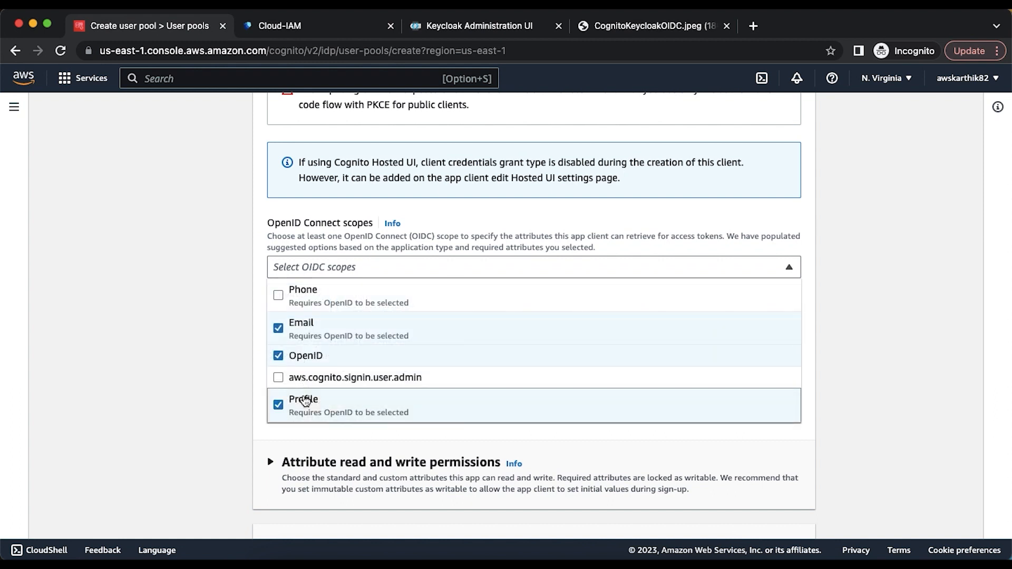
click(864, 377)
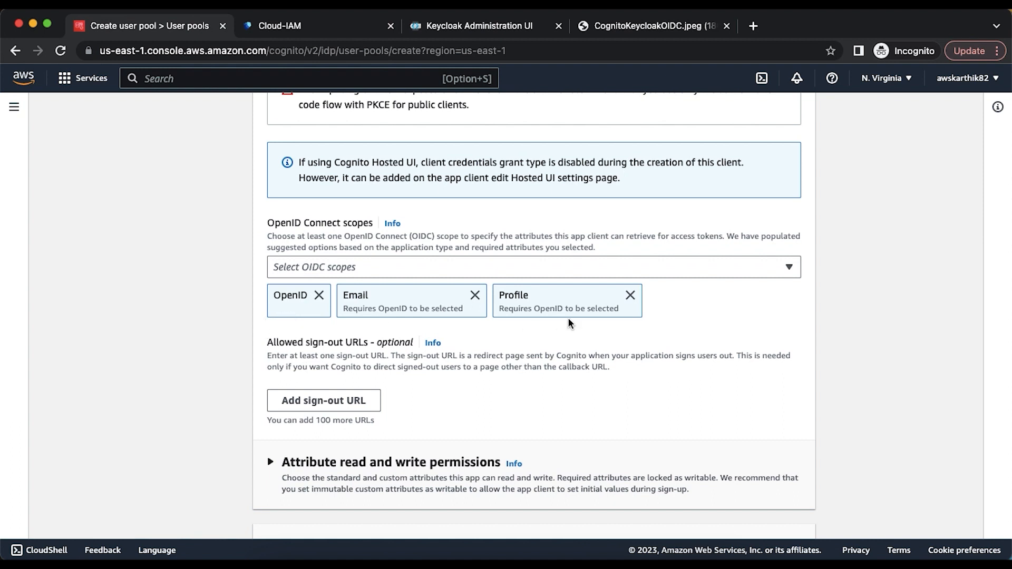
scroll(510, 379, down, 5)
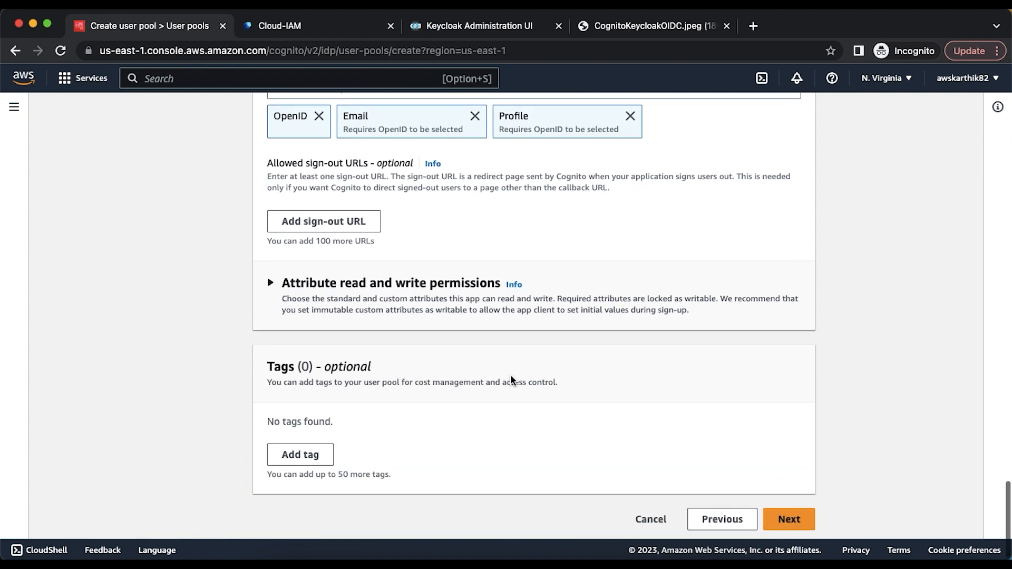
click(779, 511)
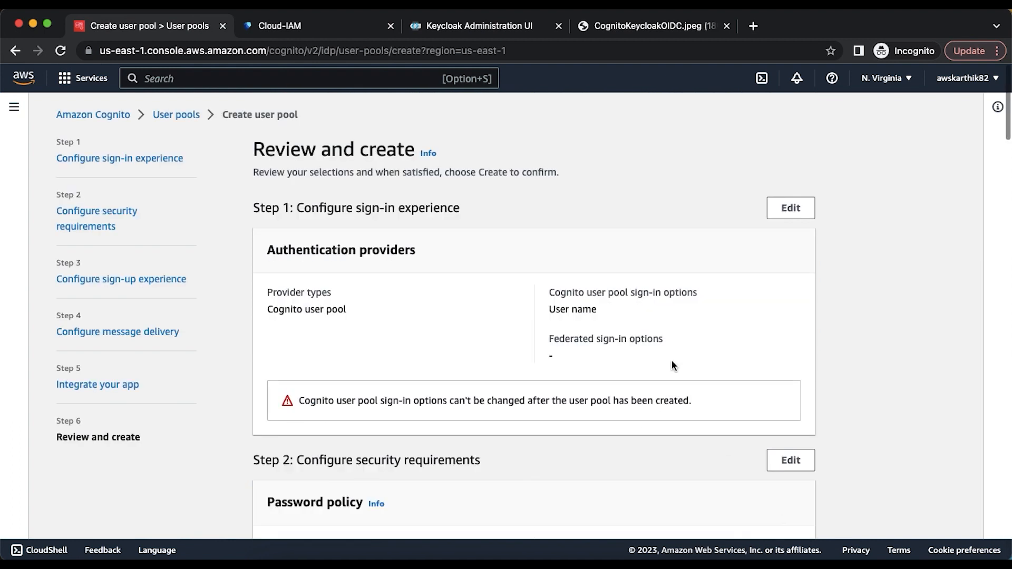
- Create the user pool and open cognitokeycloakup
scroll(672, 364, down, 3)
scroll(672, 363, down, 20)
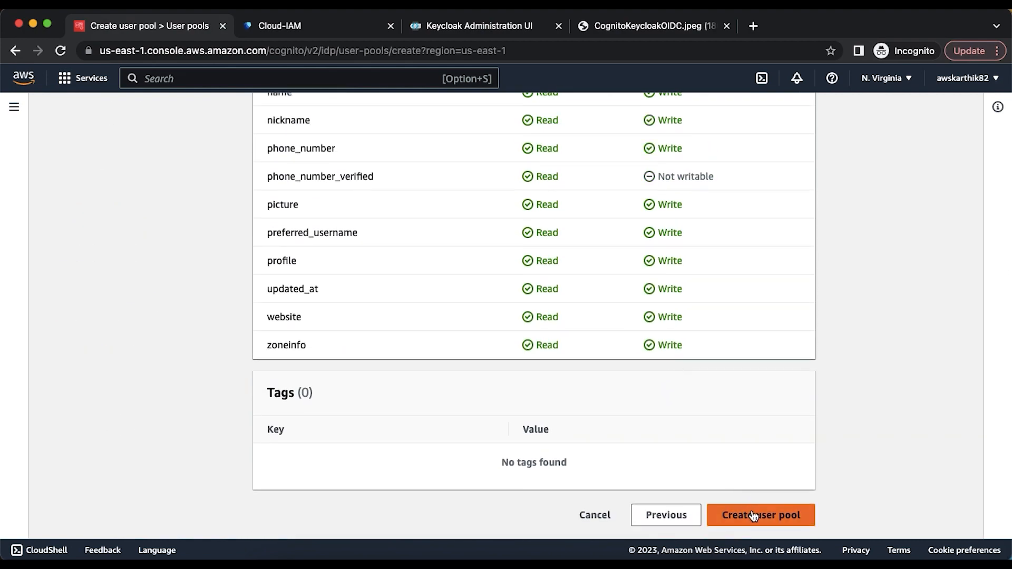
click(761, 509)
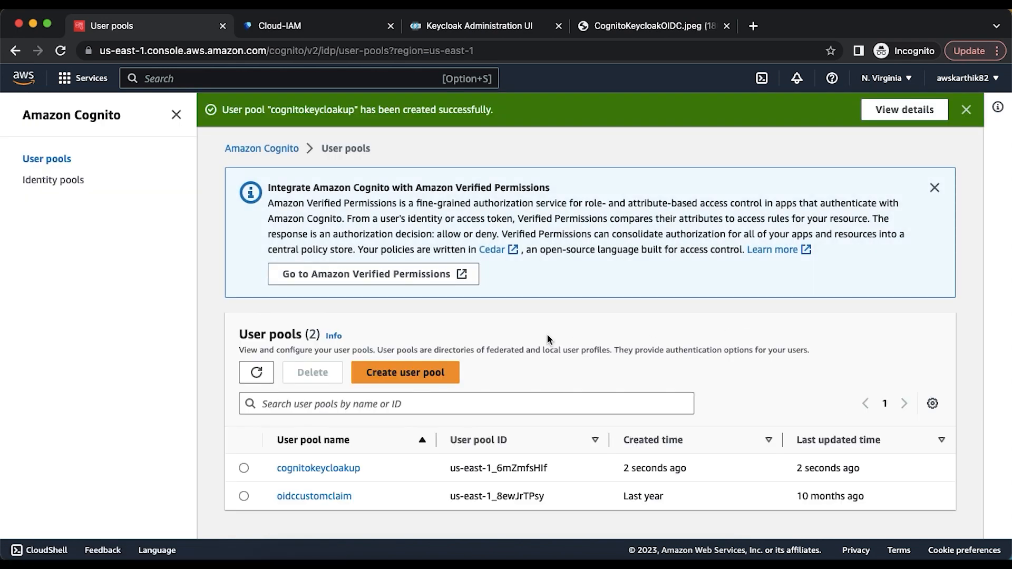
click(350, 467)
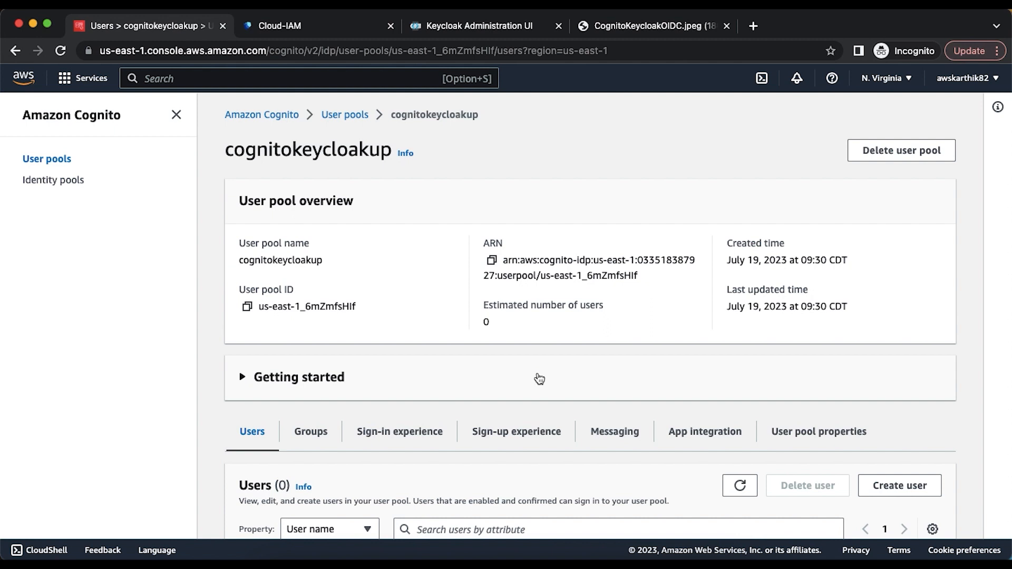
- View the App integration tab showing domain cogkc2 and app client cogkcclient
scroll(539, 378, down, 5)
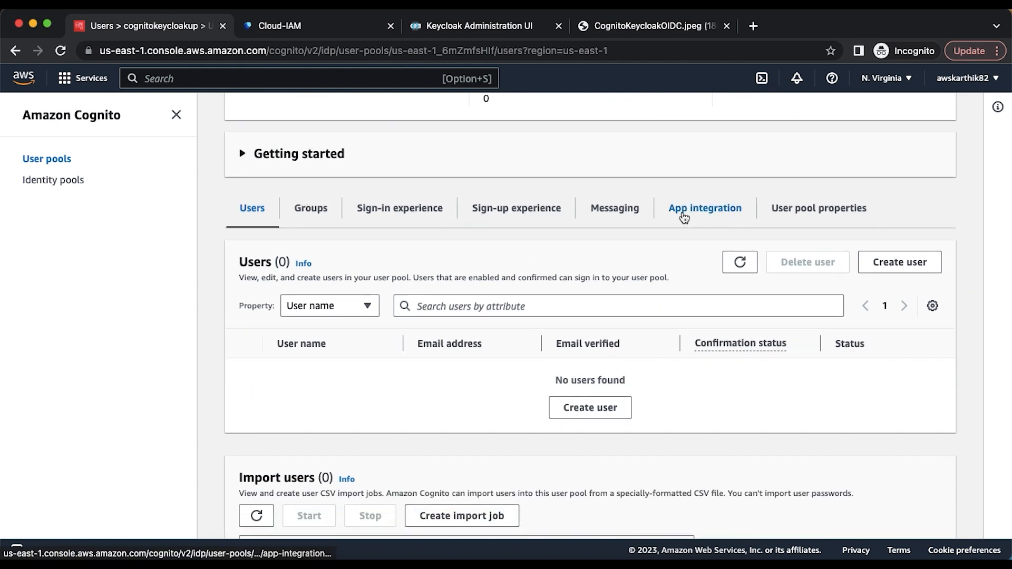
click(685, 212)
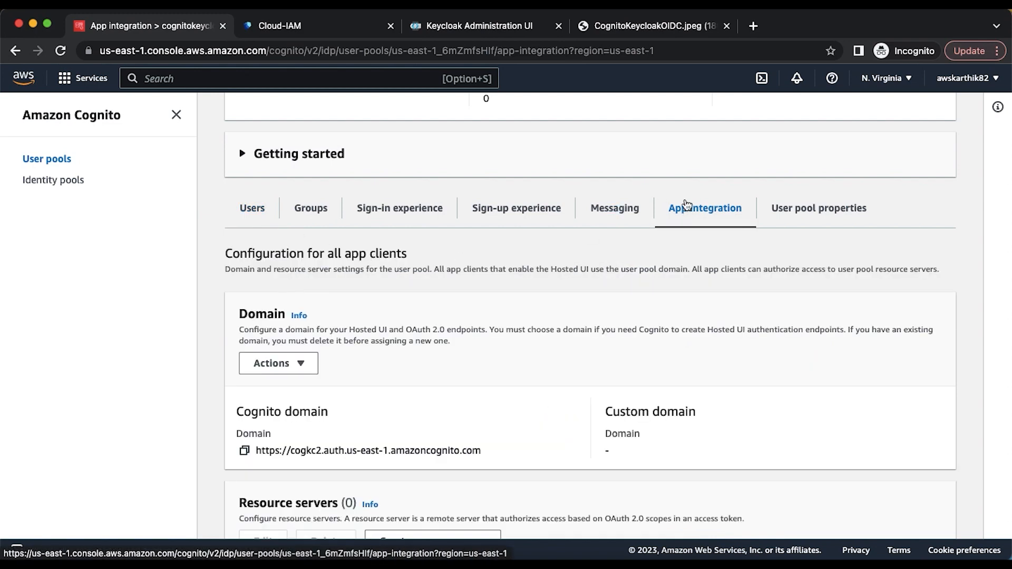
scroll(591, 271, down, 5)
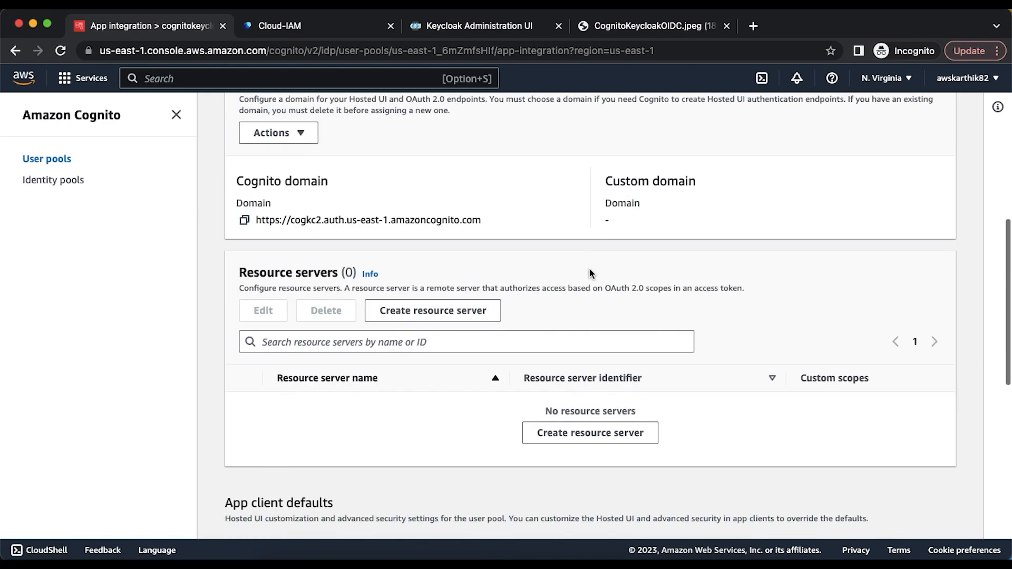
scroll(590, 273, down, 1)
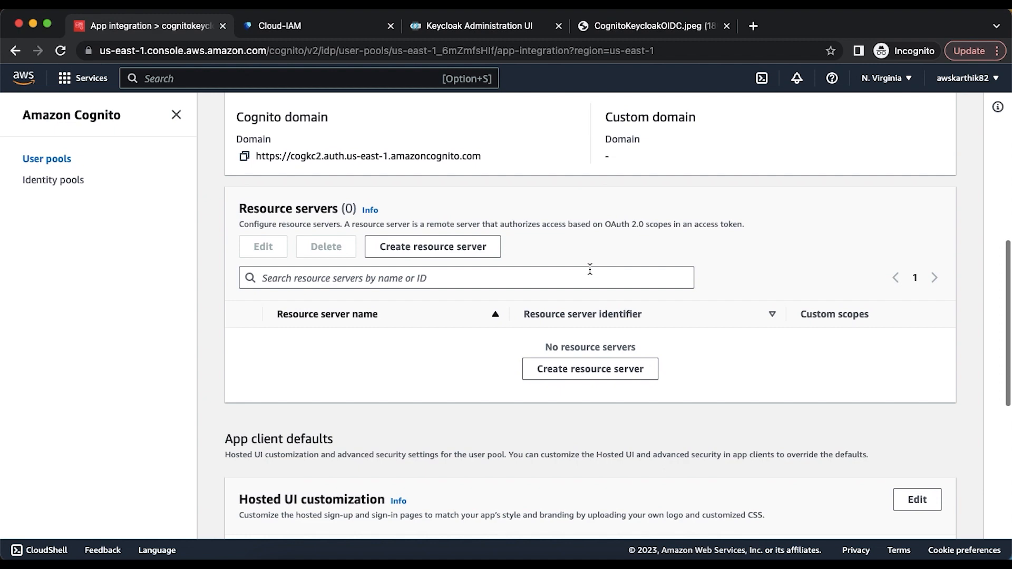
scroll(589, 270, down, 5)
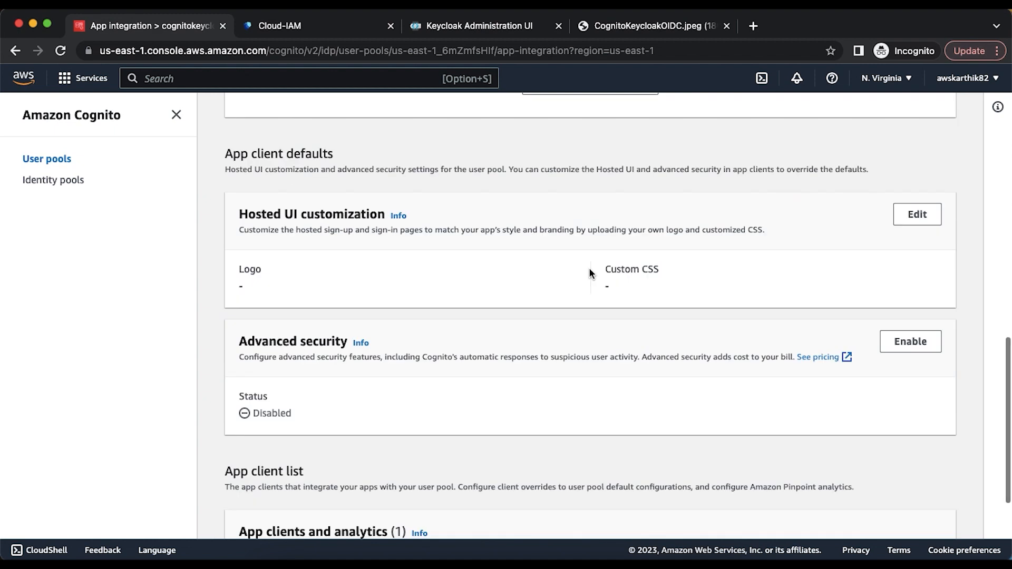
scroll(590, 272, down, 4)
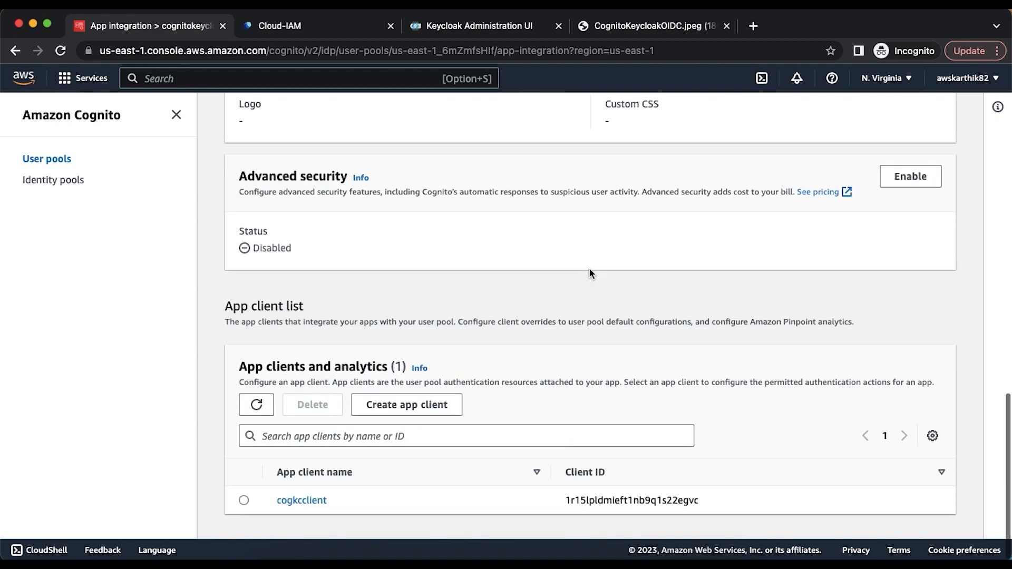
scroll(589, 273, up, 11)
scroll(590, 272, up, 3)
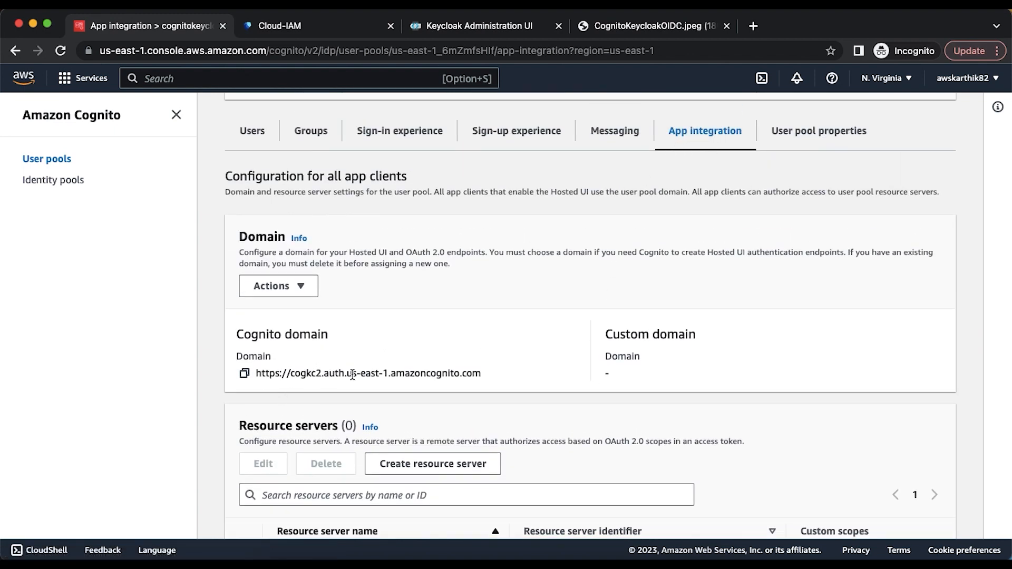
scroll(352, 374, down, 10)
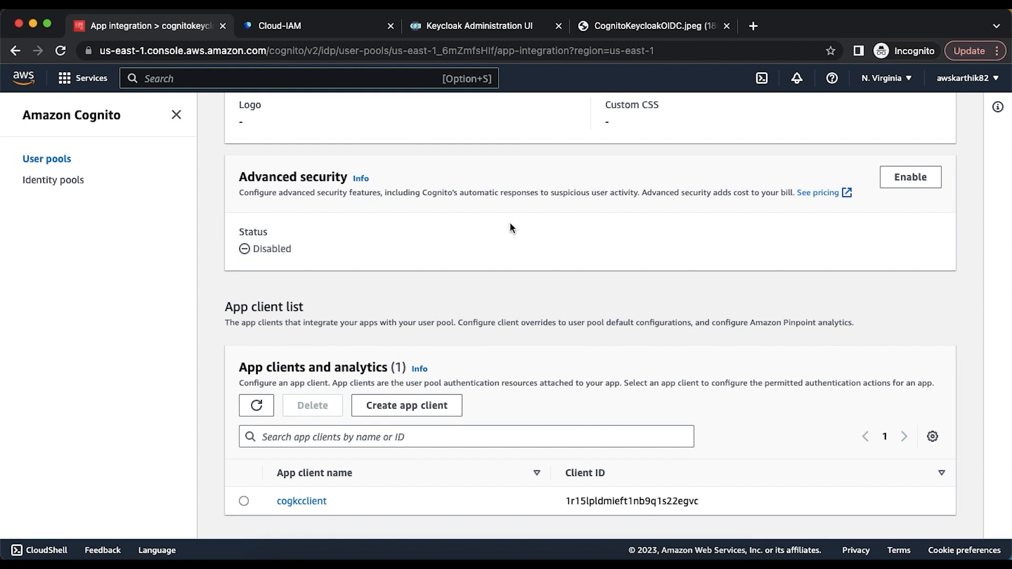
- Return to the Keycloak admin console and start a new client from the Clients list
click(475, 27)
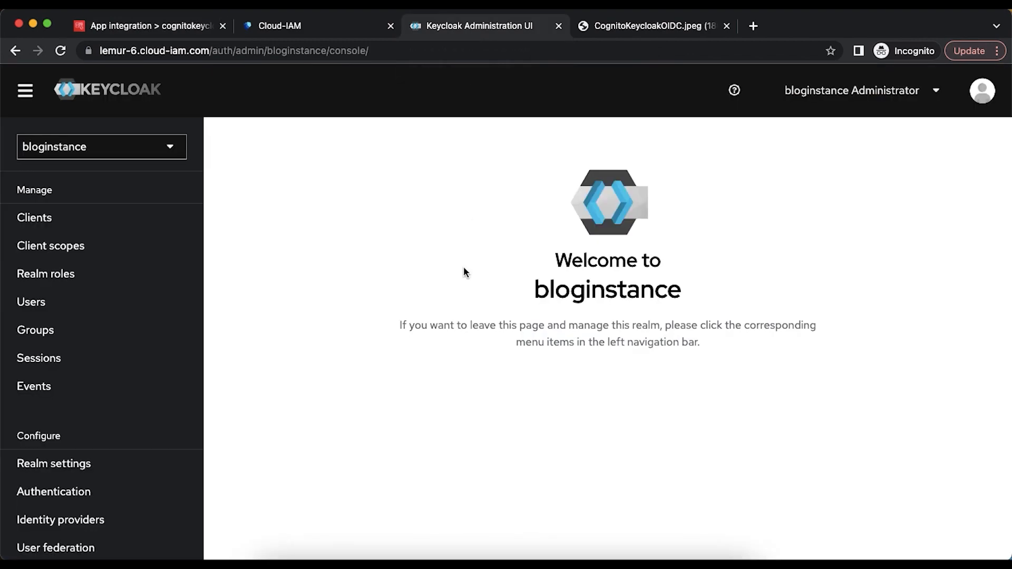
click(607, 557)
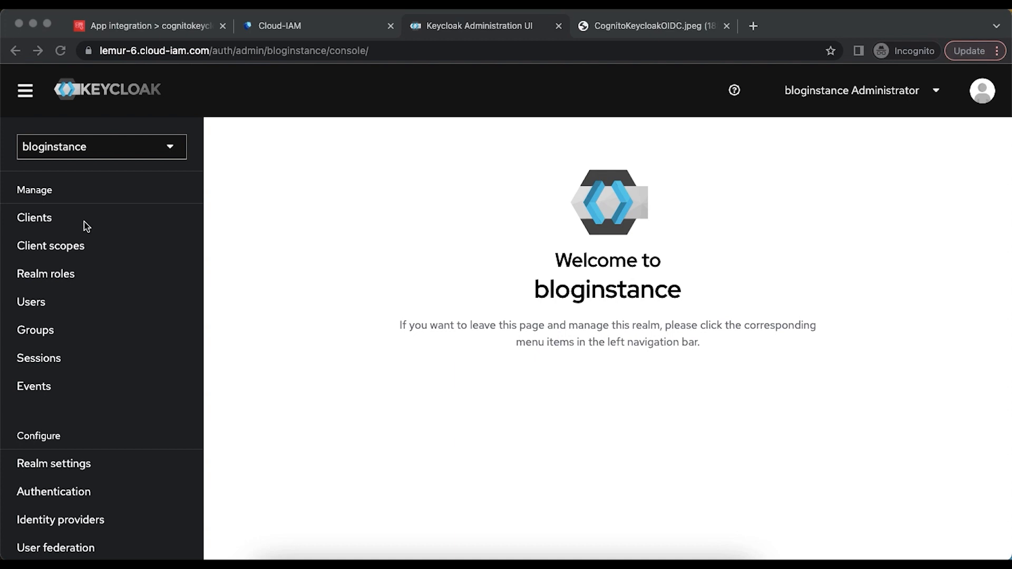
click(36, 221)
click(38, 224)
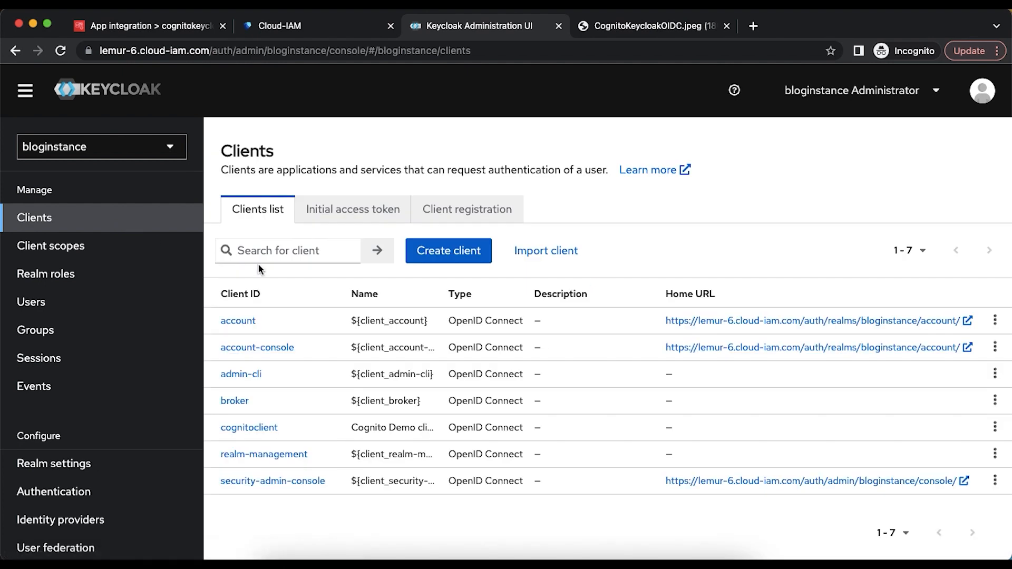
click(433, 262)
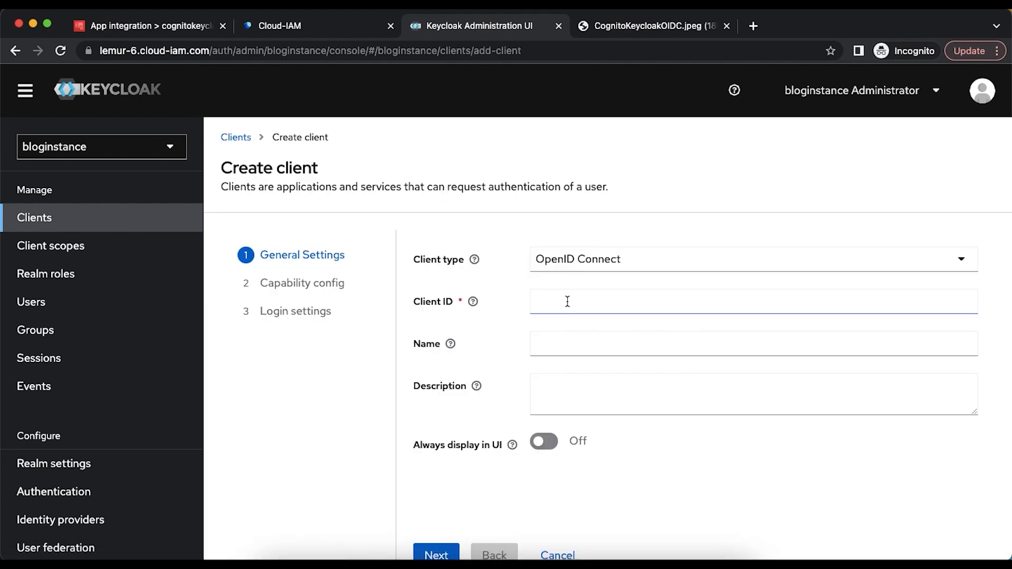
- Keep OpenID Connect as client type and set Client ID and Name to cognitodemoclient
click(603, 268)
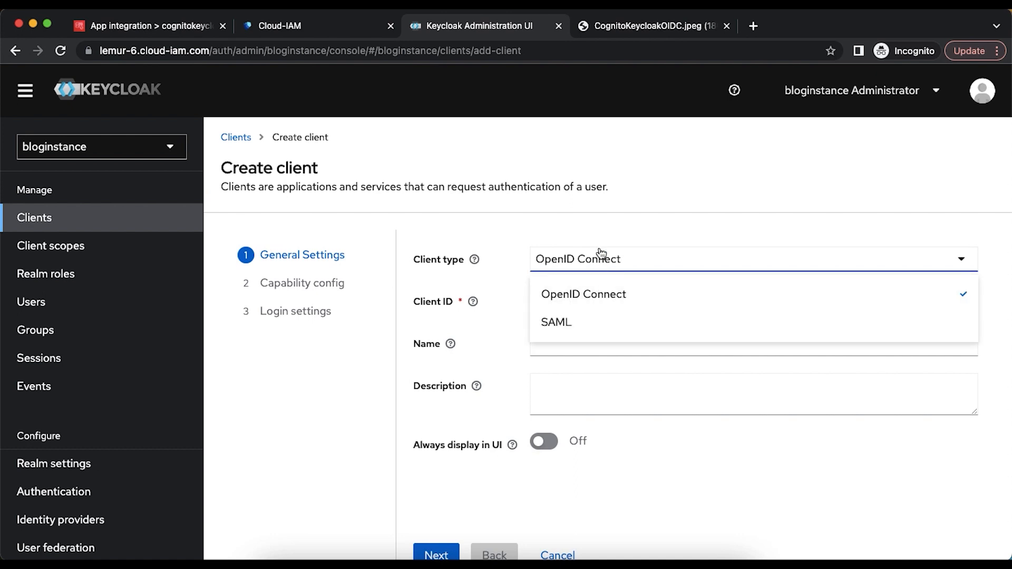
click(578, 297)
click(577, 304)
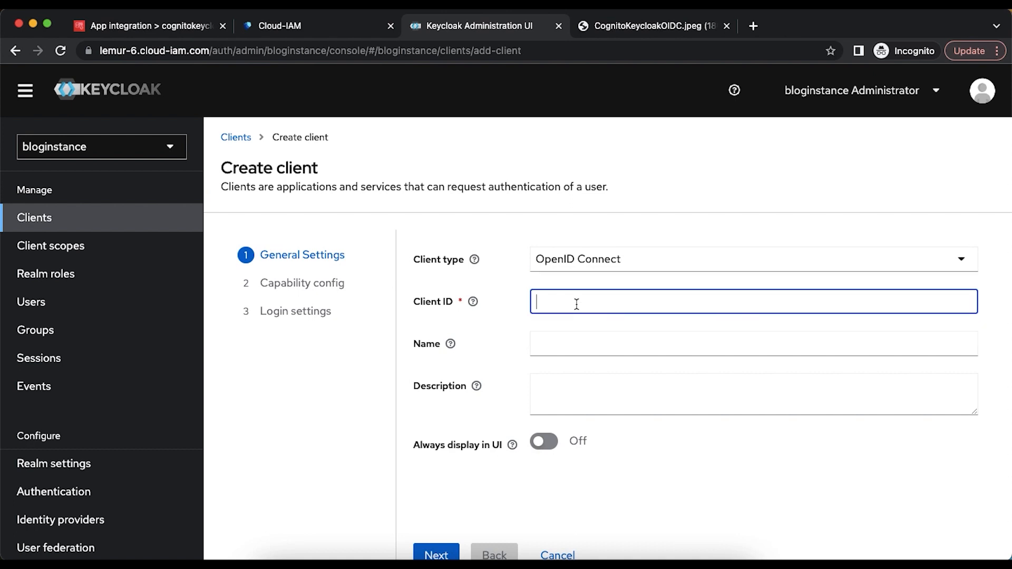
text(cognitodemoclient)
double_click(586, 305)
key(super+c)
click(586, 344)
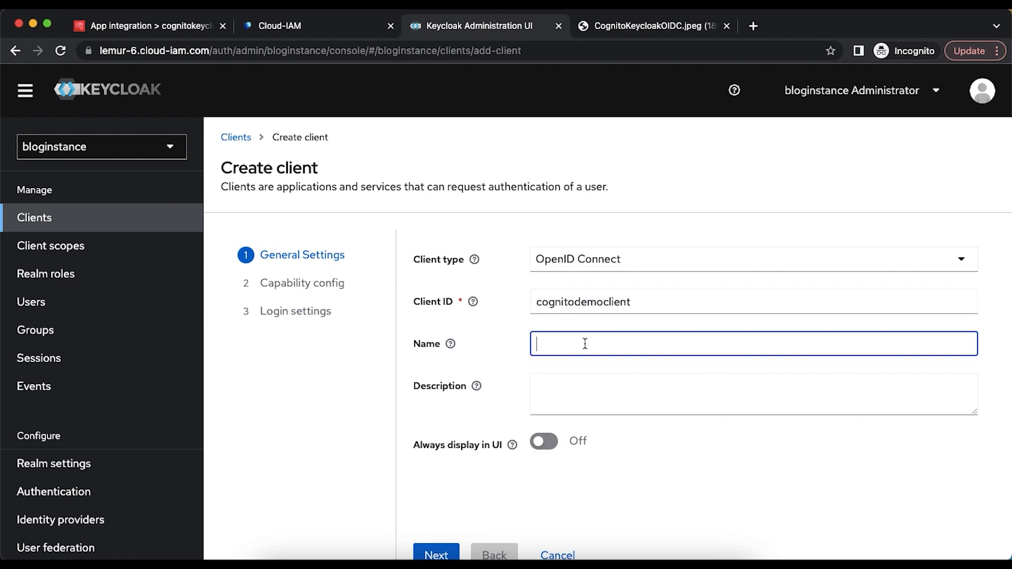
key(super+v)
scroll(590, 364, down, 2)
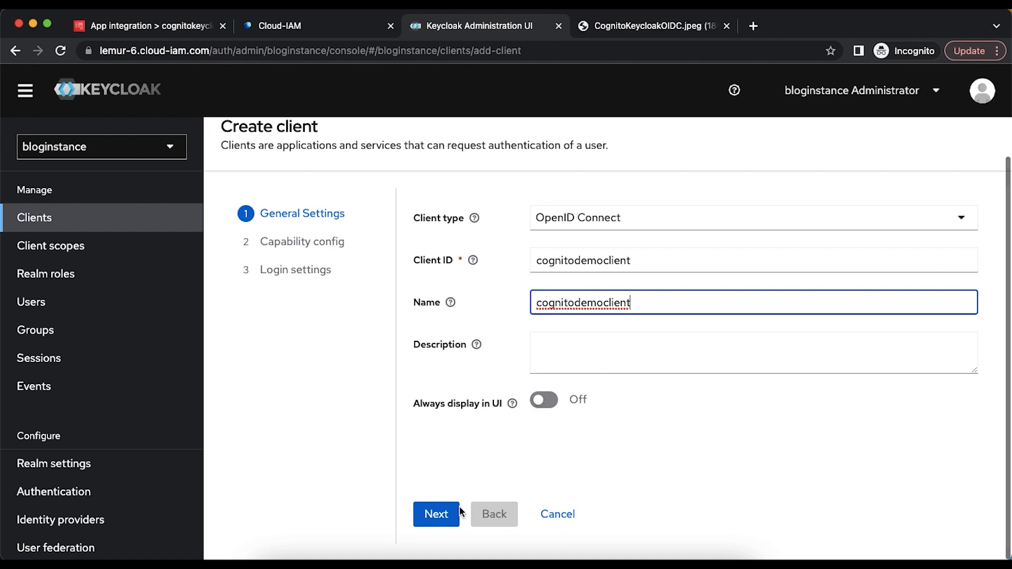
- Turn on Client authentication for cognitodemoclient, reach Login settings, then return to Cognito
click(445, 519)
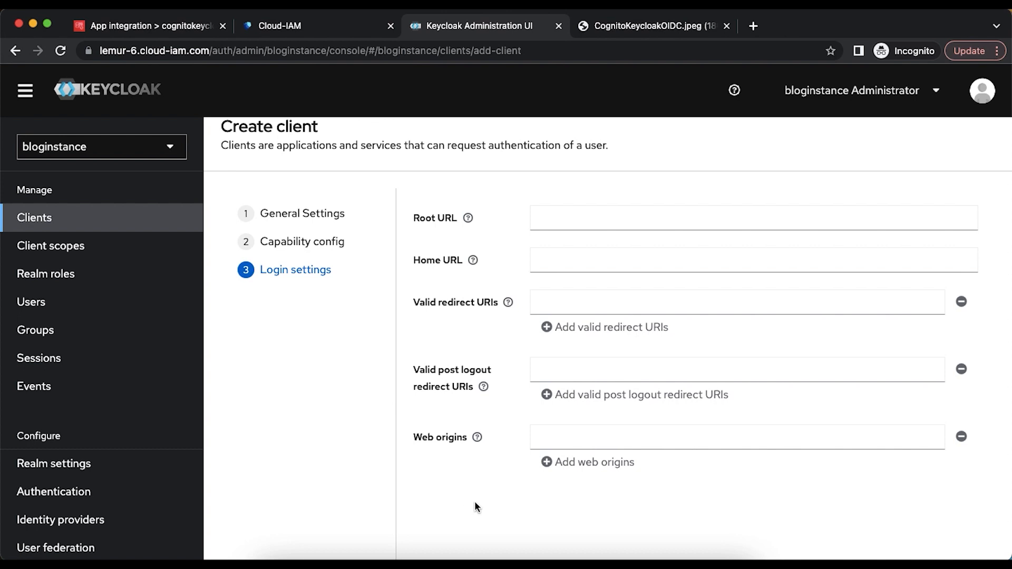
click(330, 242)
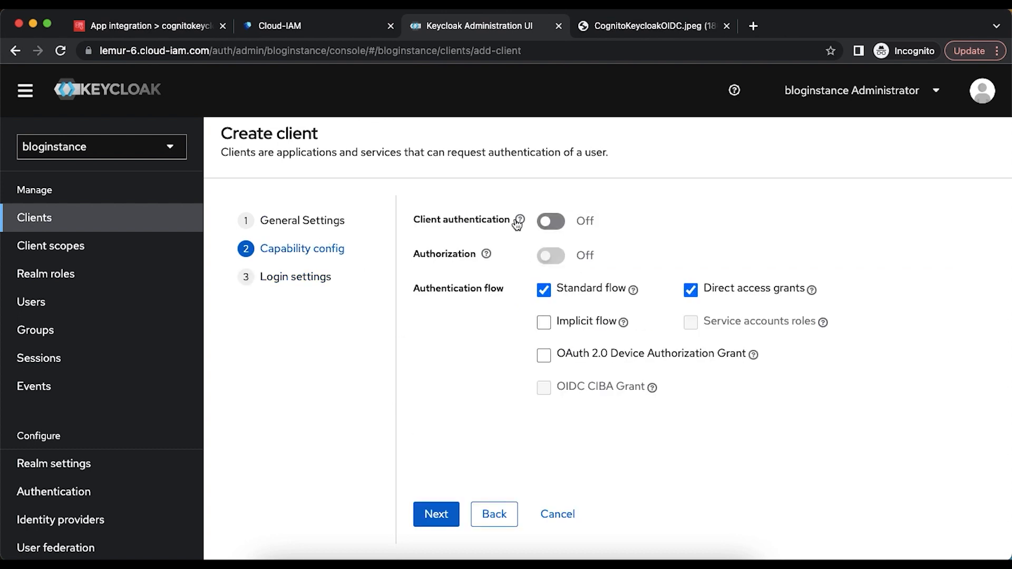
click(558, 227)
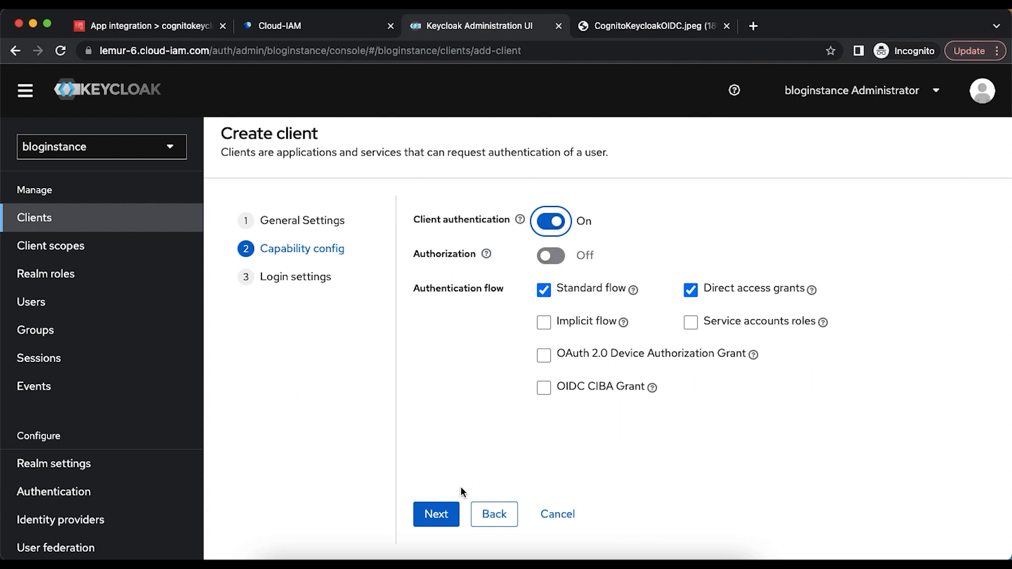
click(440, 518)
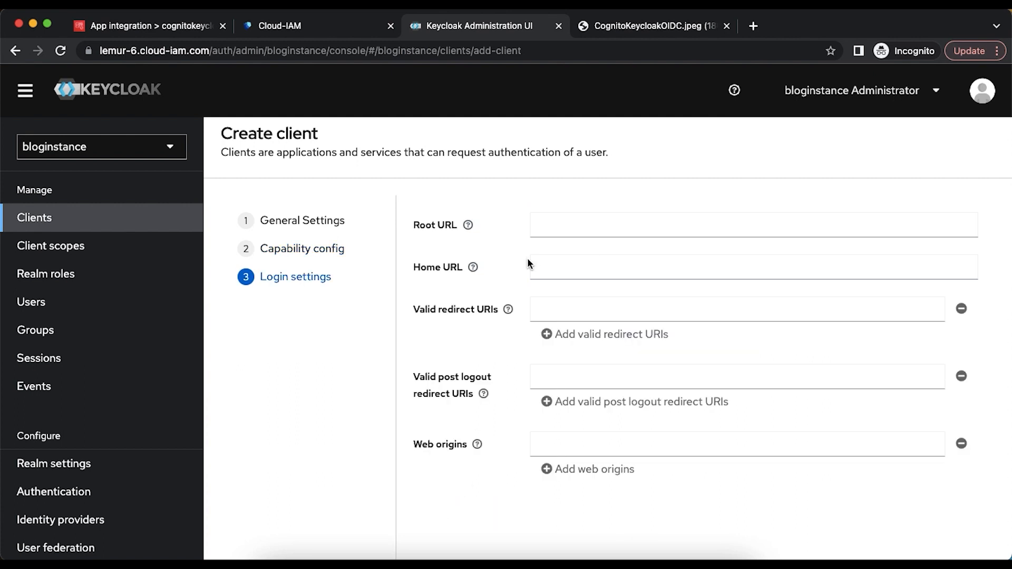
click(553, 319)
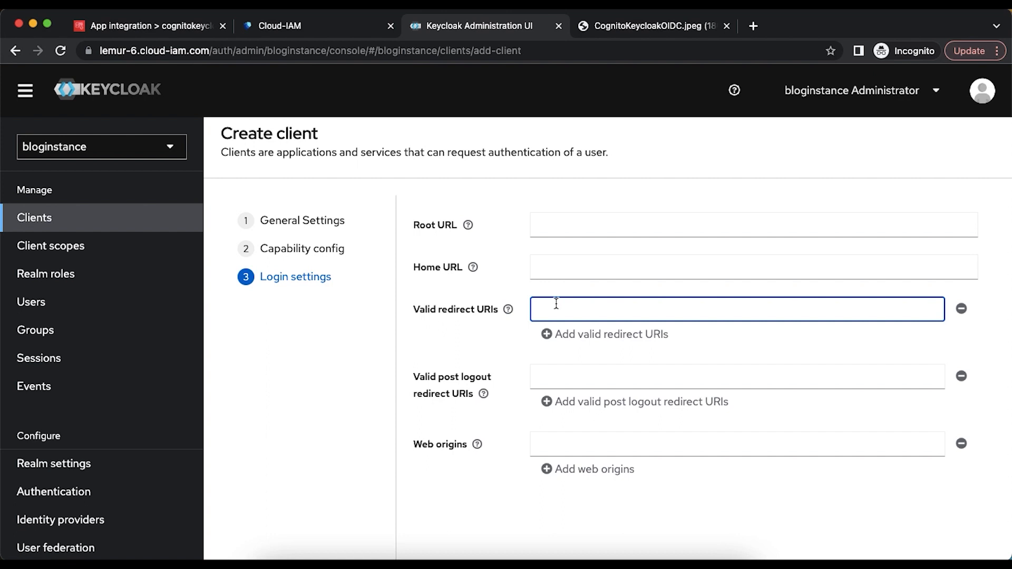
click(138, 26)
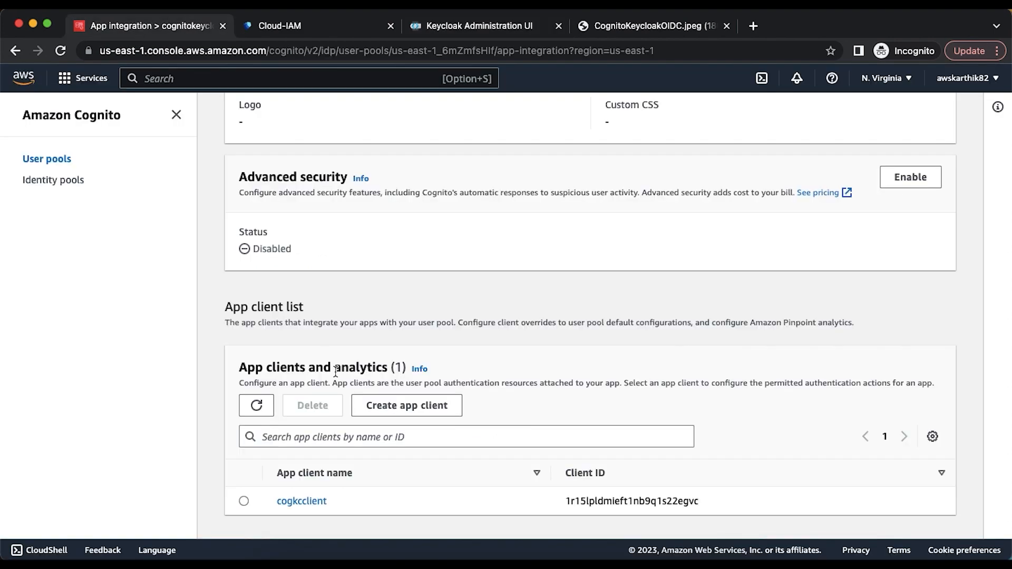
scroll(335, 372, up, 15)
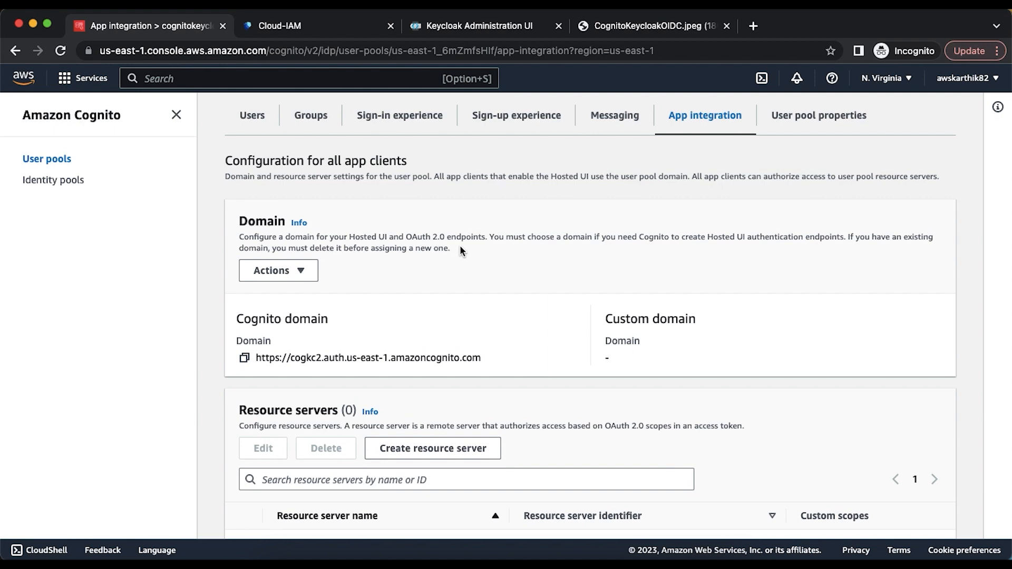
- Search 'cognito user pool oidc identity provider' in a new tab and open the AWS guide
click(753, 26)
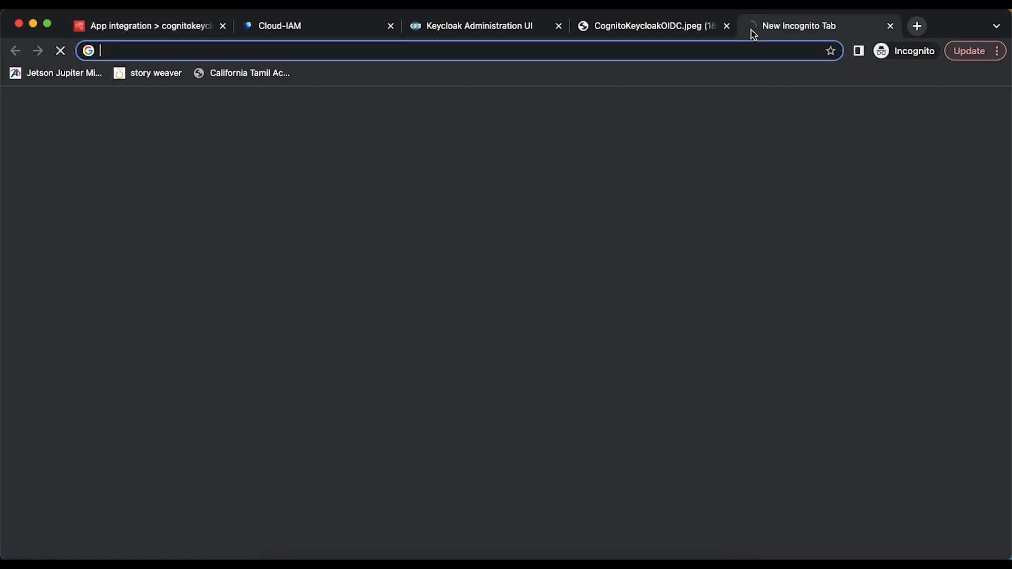
text(cognito )
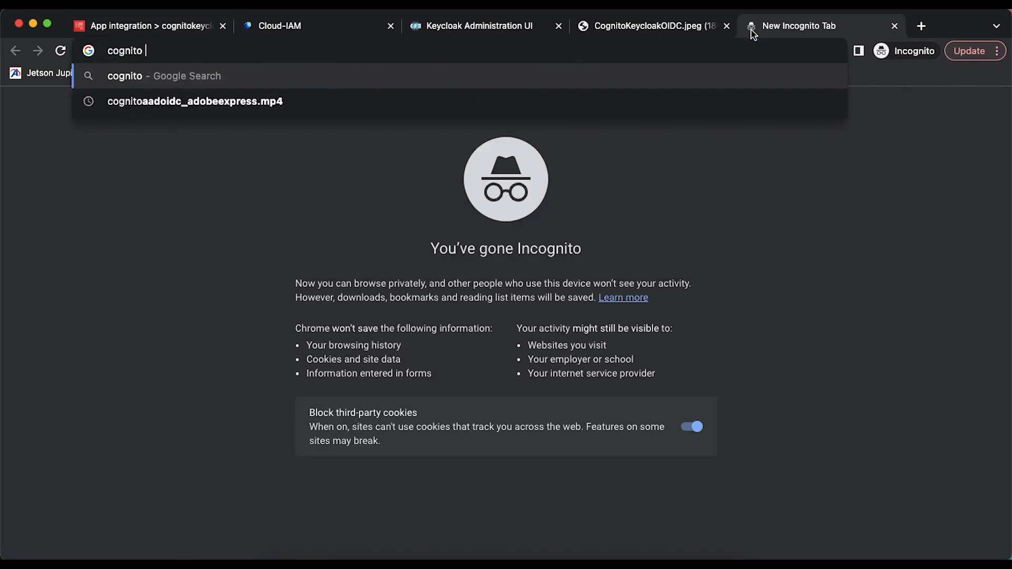
text(user pool)
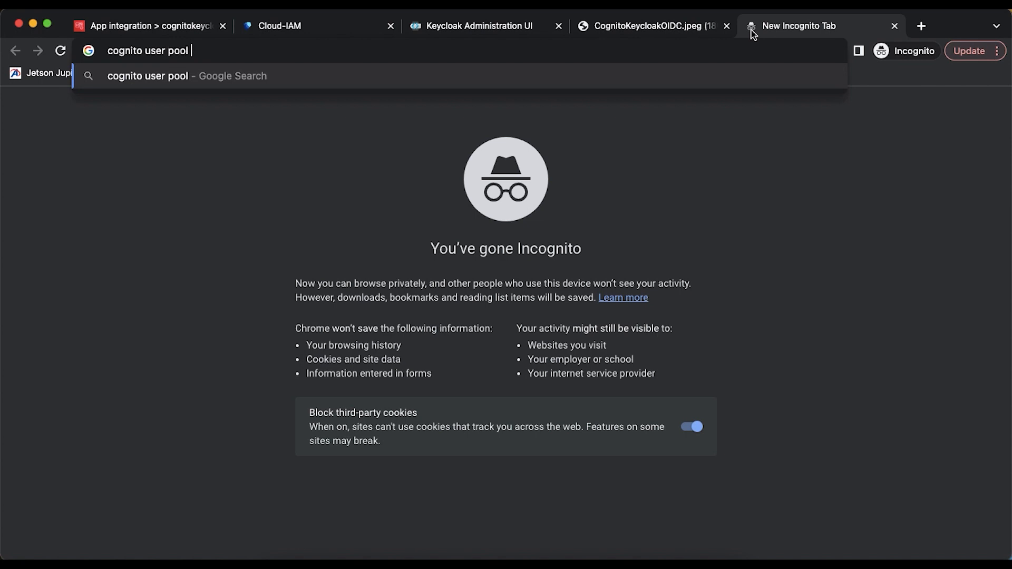
text( oidc identi)
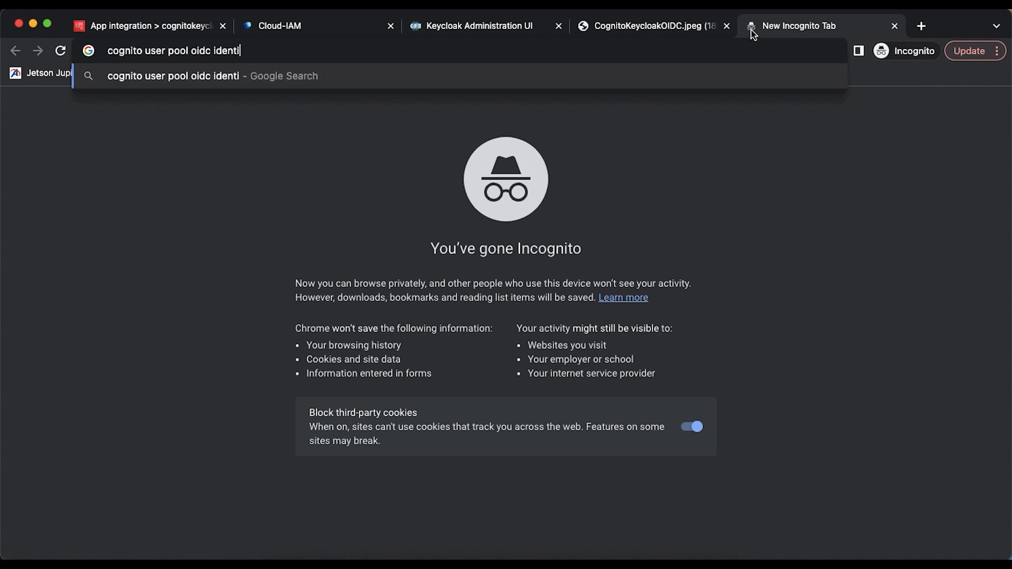
text(ty provider)
key(Return)
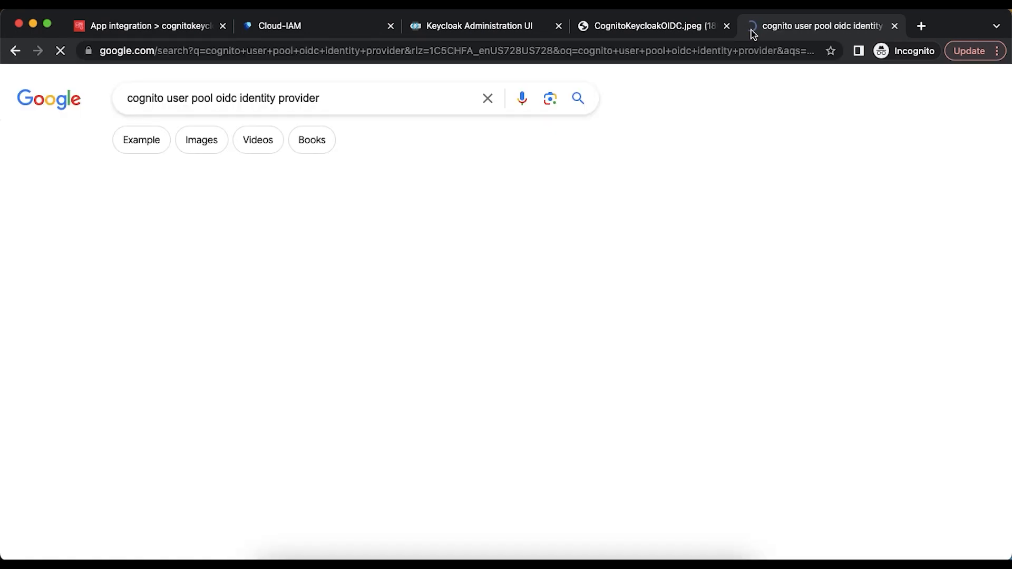
click(306, 241)
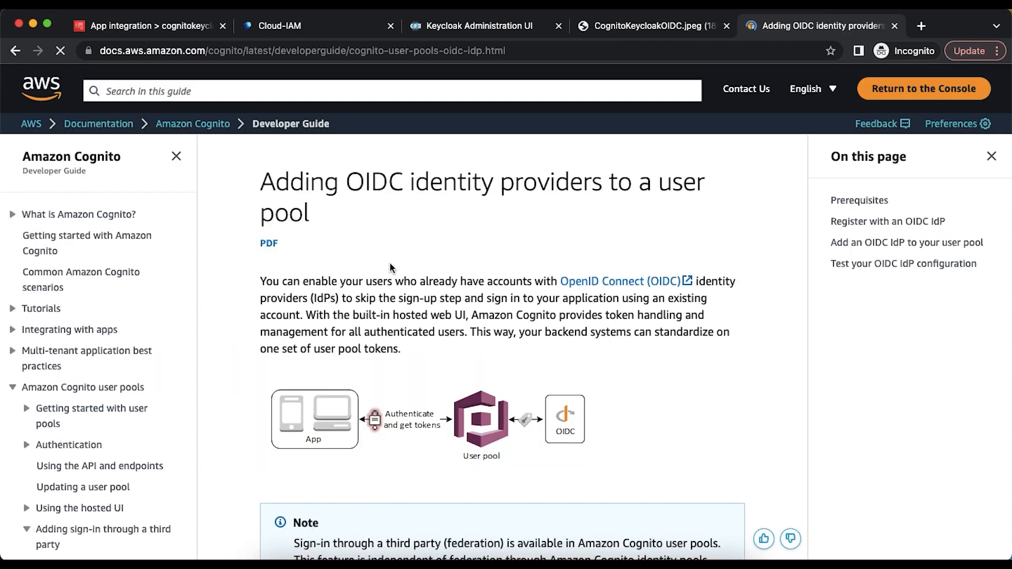
scroll(390, 266, down, 5)
scroll(391, 267, down, 4)
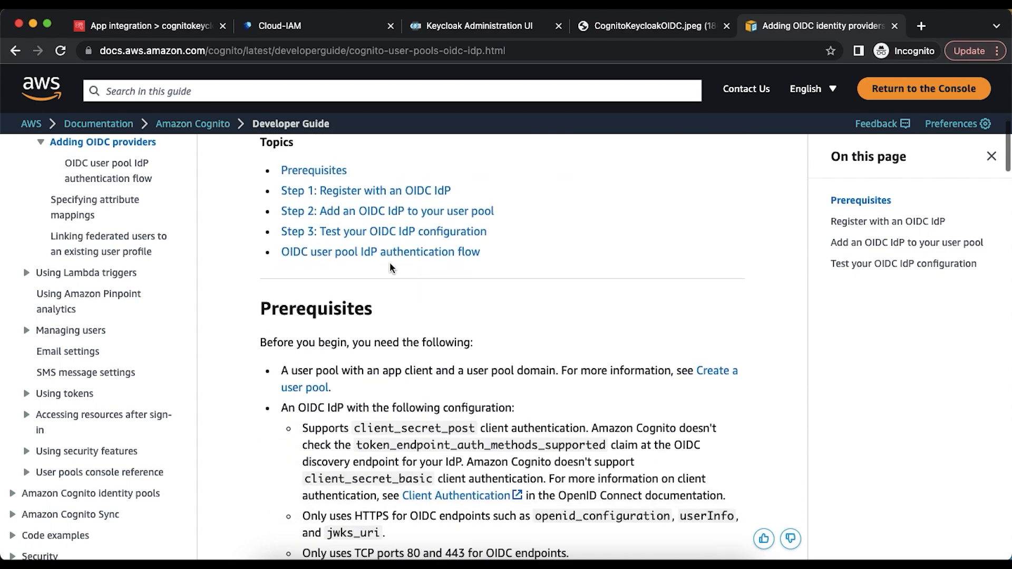
click(393, 192)
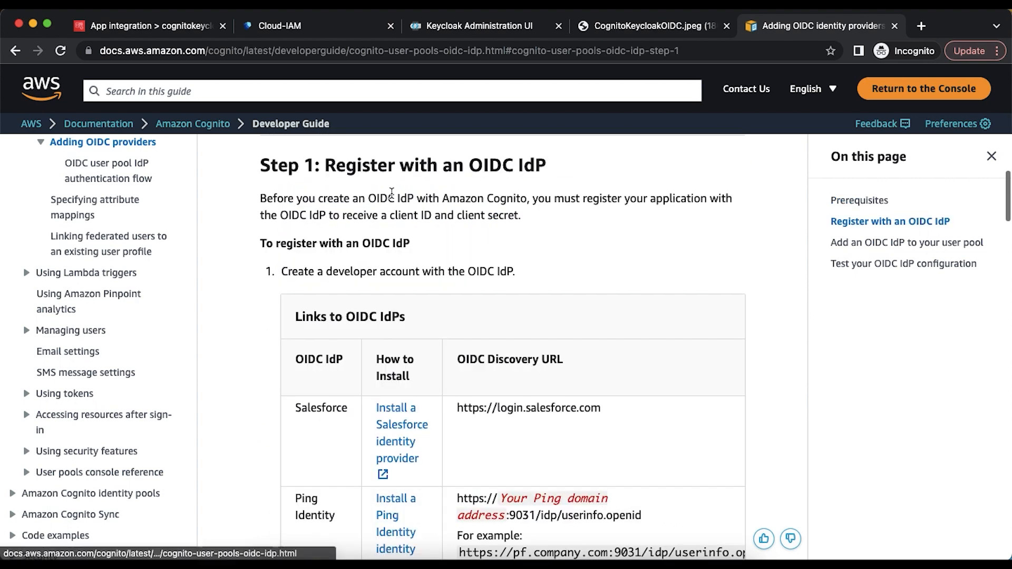
scroll(409, 287, down, 8)
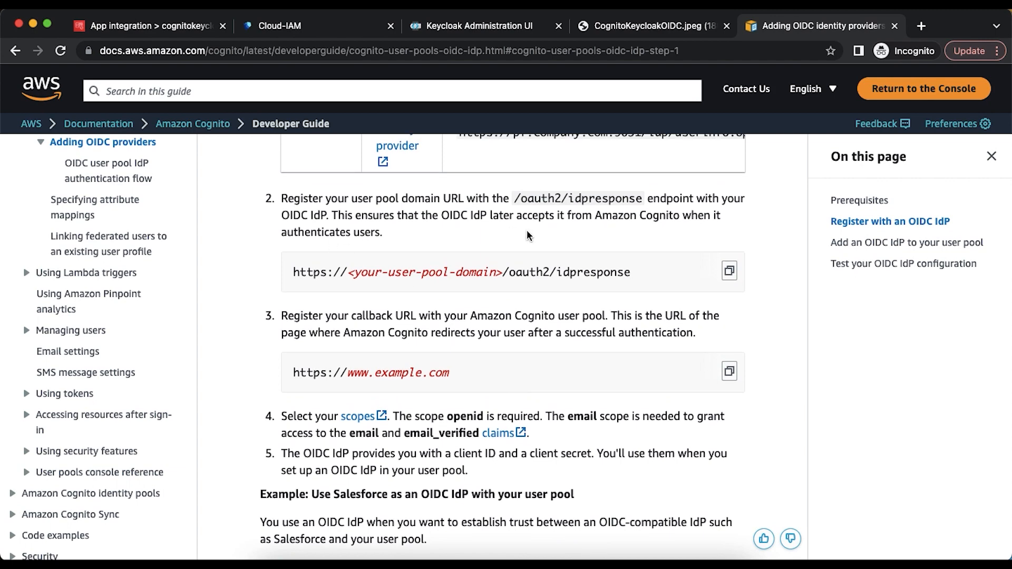
click(729, 270)
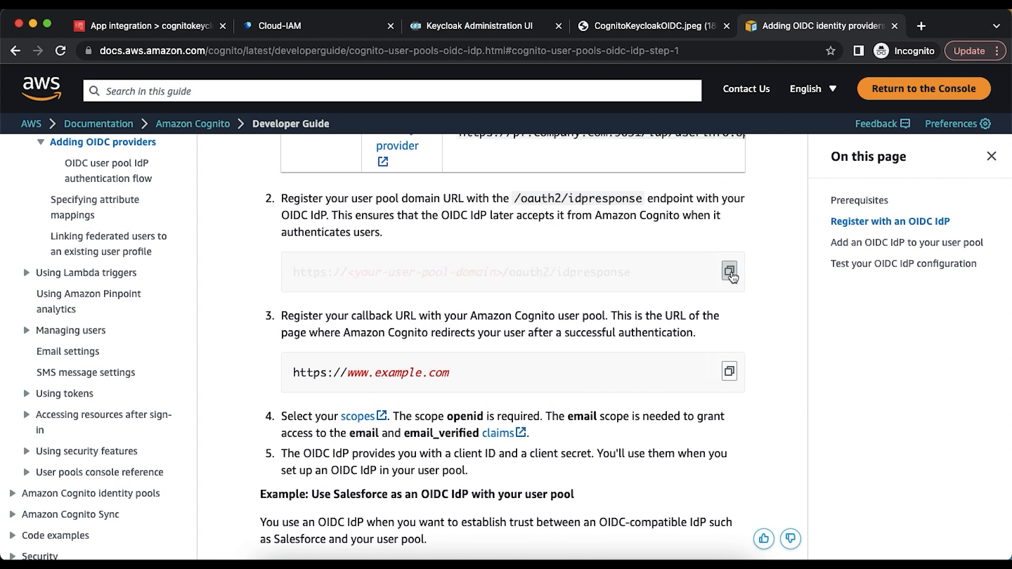
- Paste the example idpresponse URL into Valid redirect URIs and replace its placeholder with the cogkc2 Cognito domain
click(460, 35)
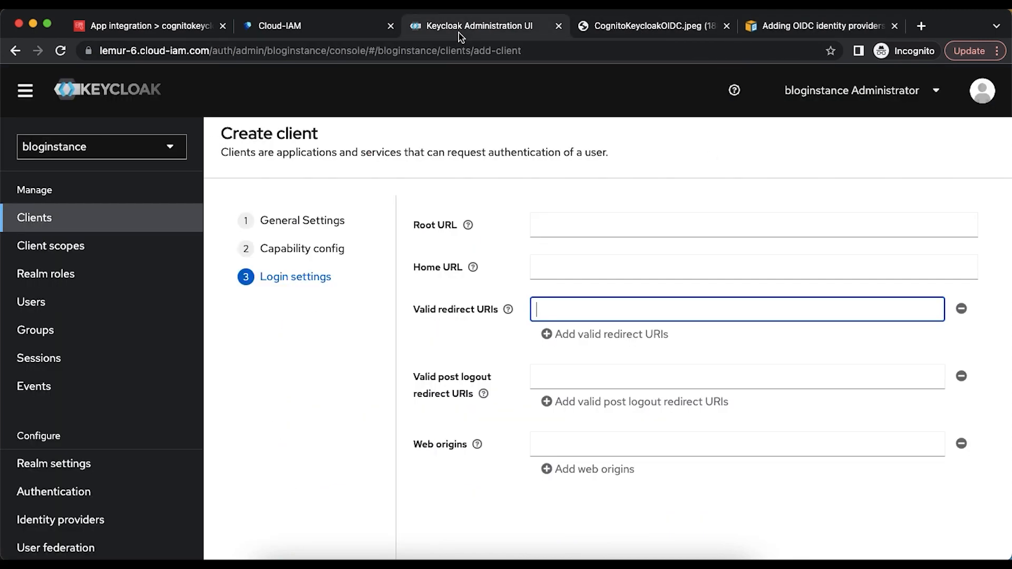
key(super+v)
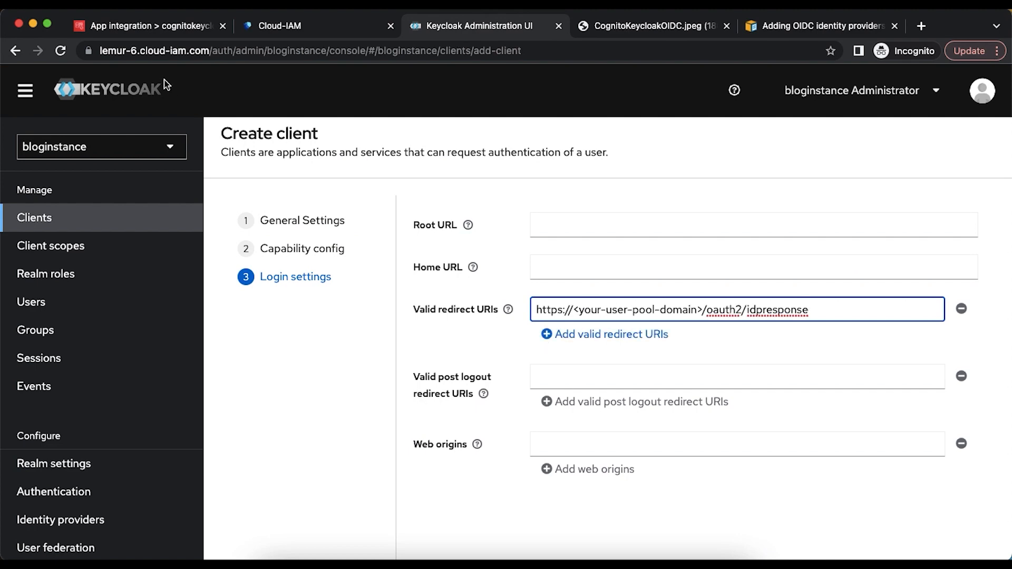
click(129, 32)
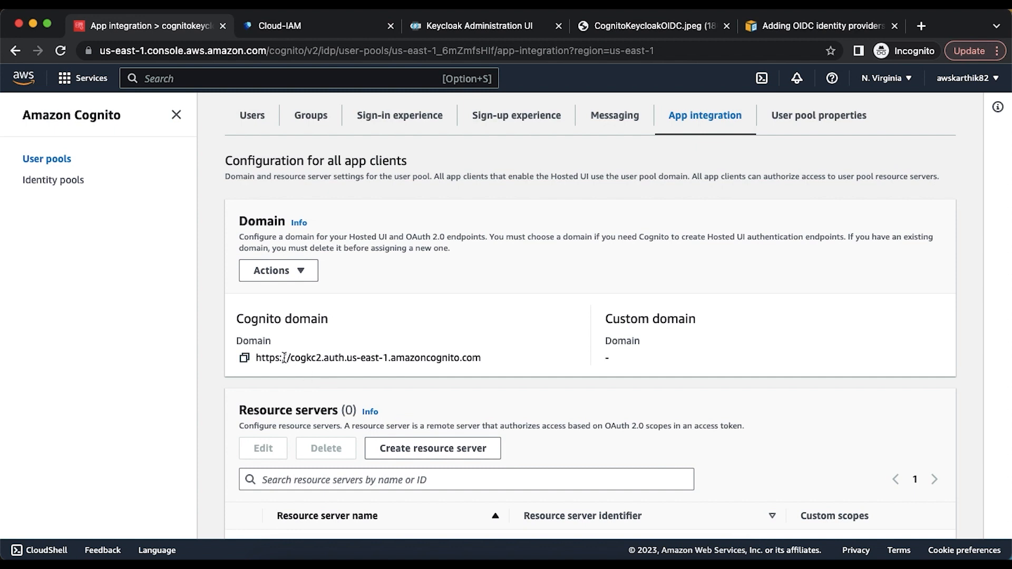
click(245, 359)
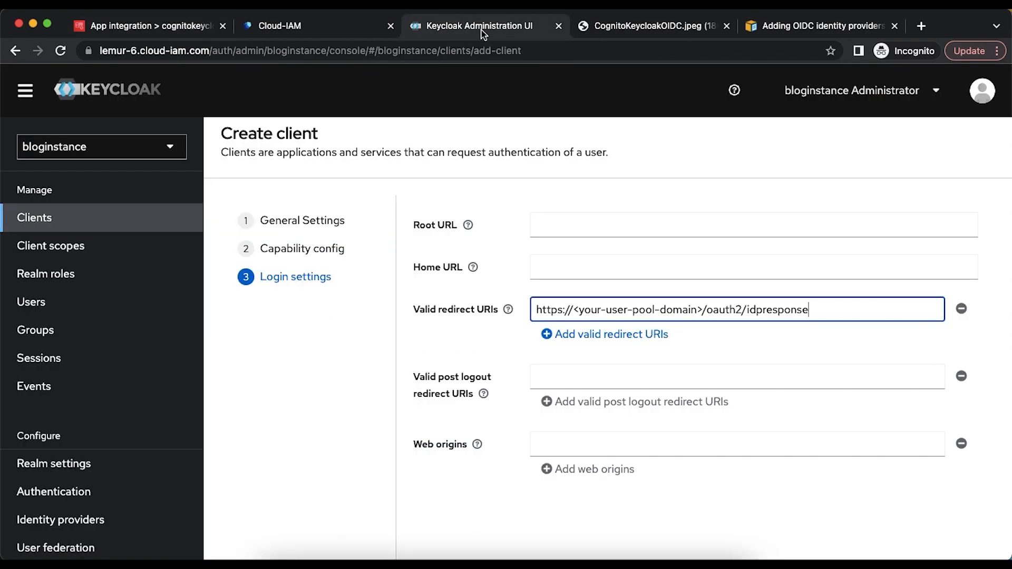
click(482, 31)
drag(704, 312, 531, 309)
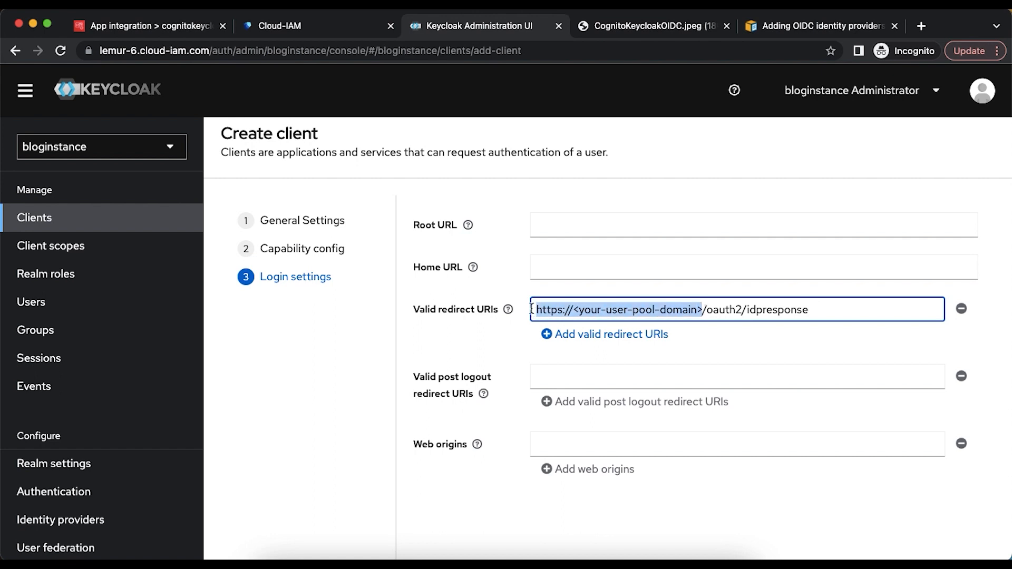
key(super+v)
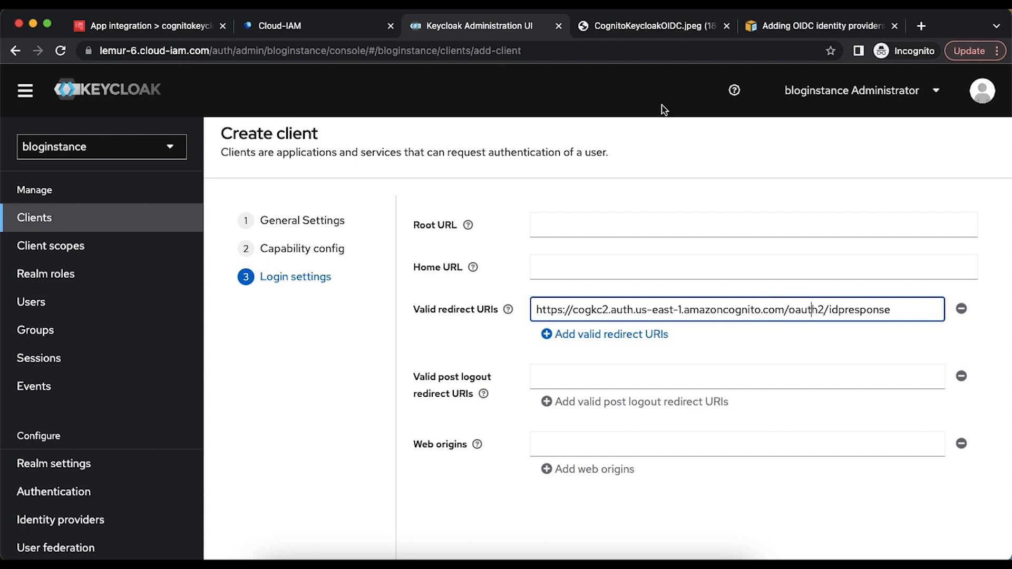
click(613, 29)
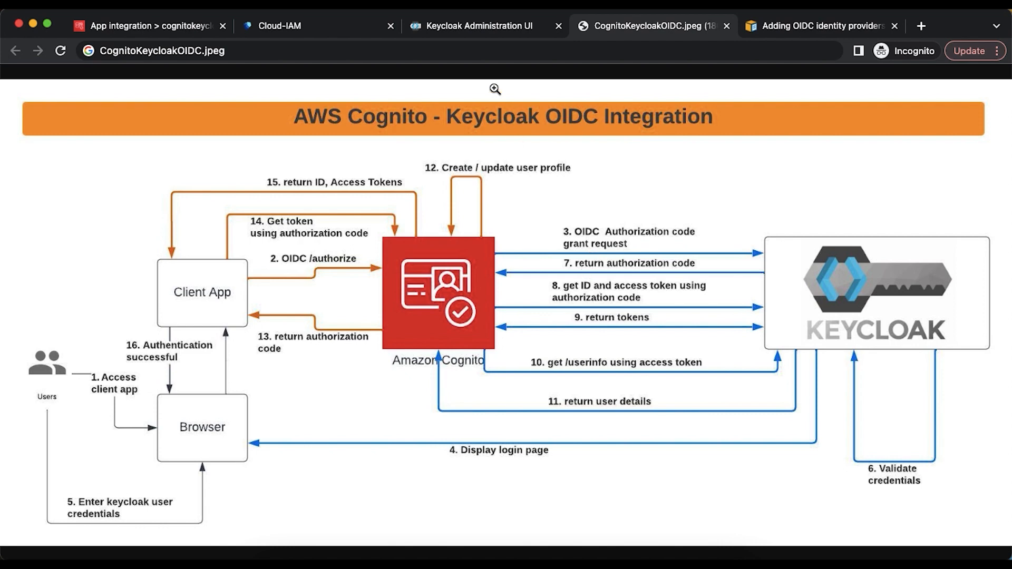
click(460, 30)
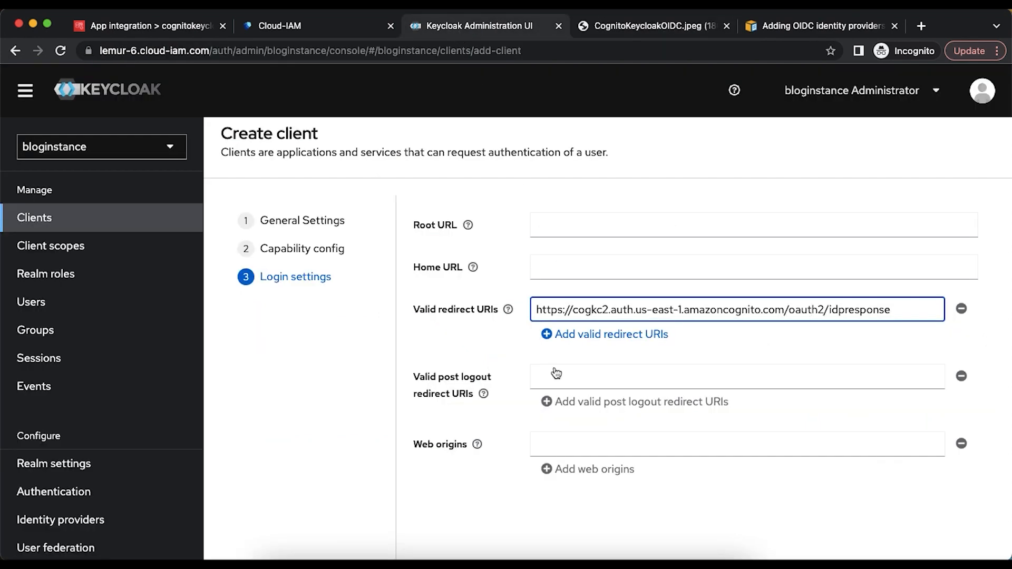
- Save the cognitodemoclient OpenID Connect client and review its settings
scroll(582, 479, down, 2)
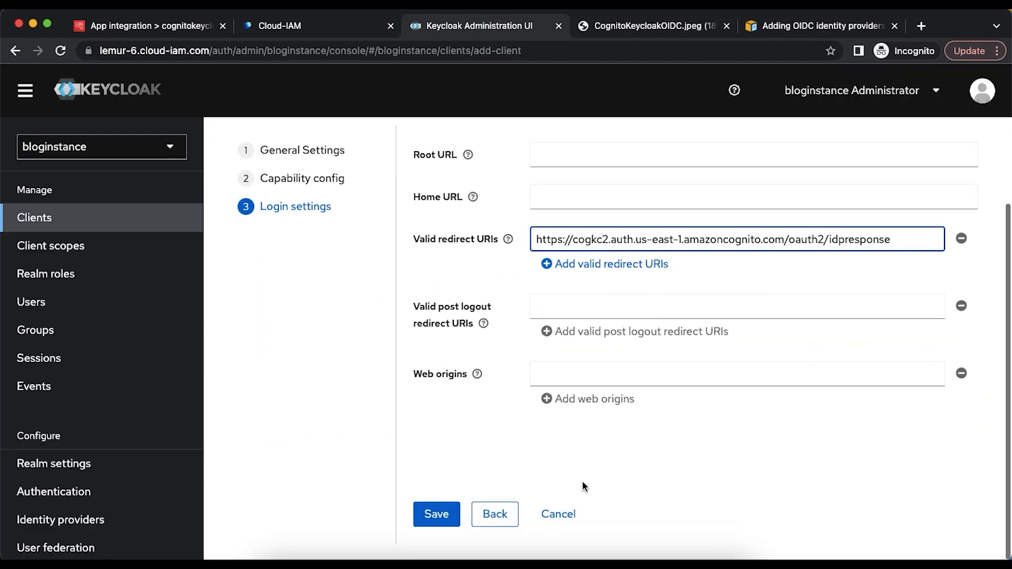
click(442, 515)
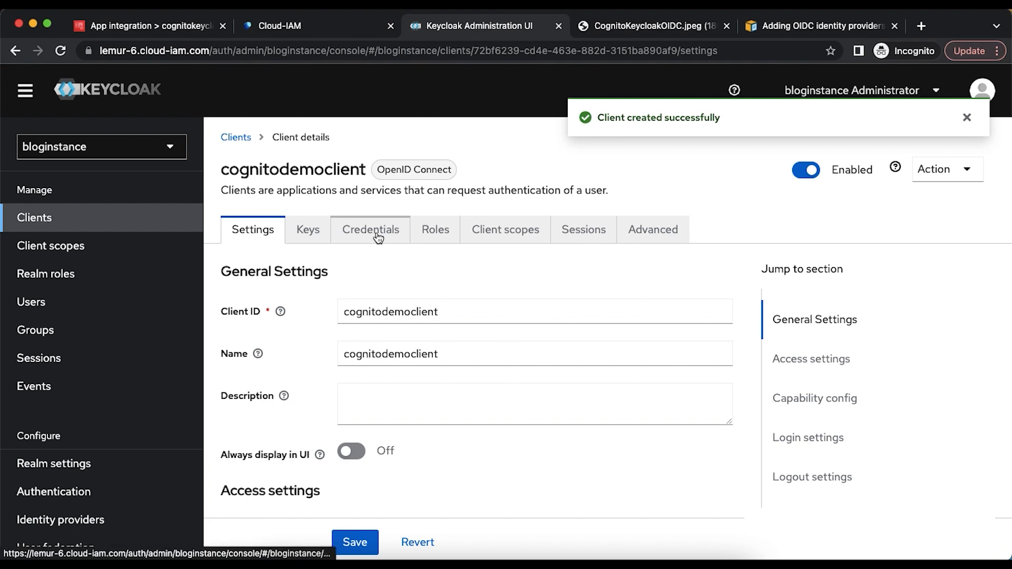
scroll(397, 333, down, 4)
scroll(397, 335, down, 6)
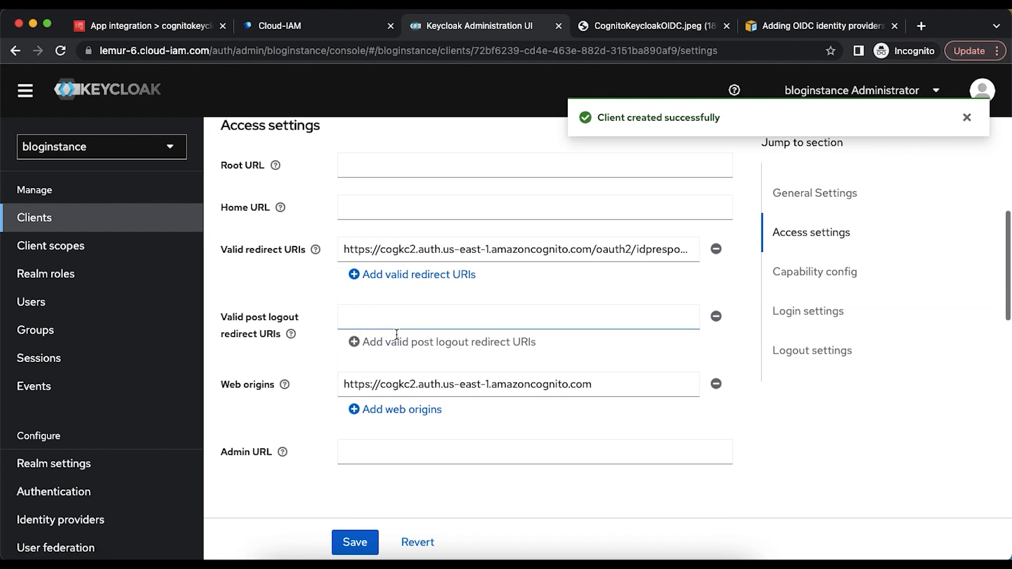
scroll(398, 337, up, 10)
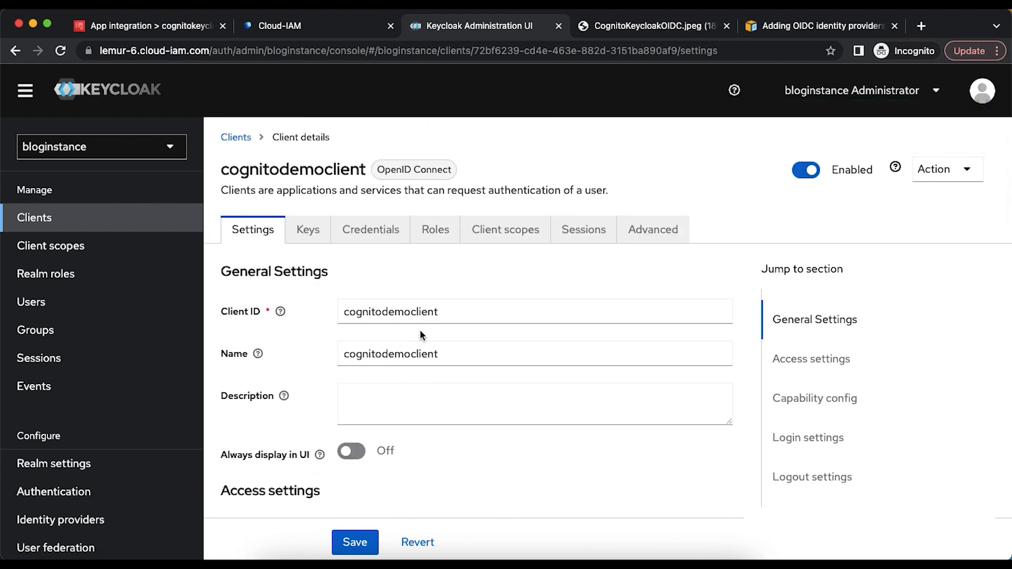
scroll(421, 334, down, 20)
scroll(420, 330, down, 1)
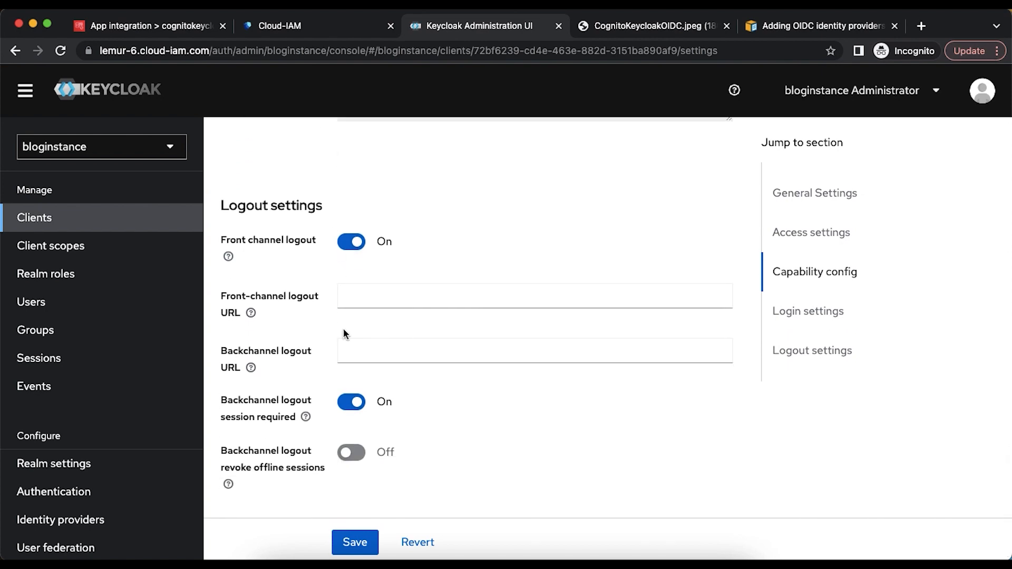
scroll(343, 328, up, 20)
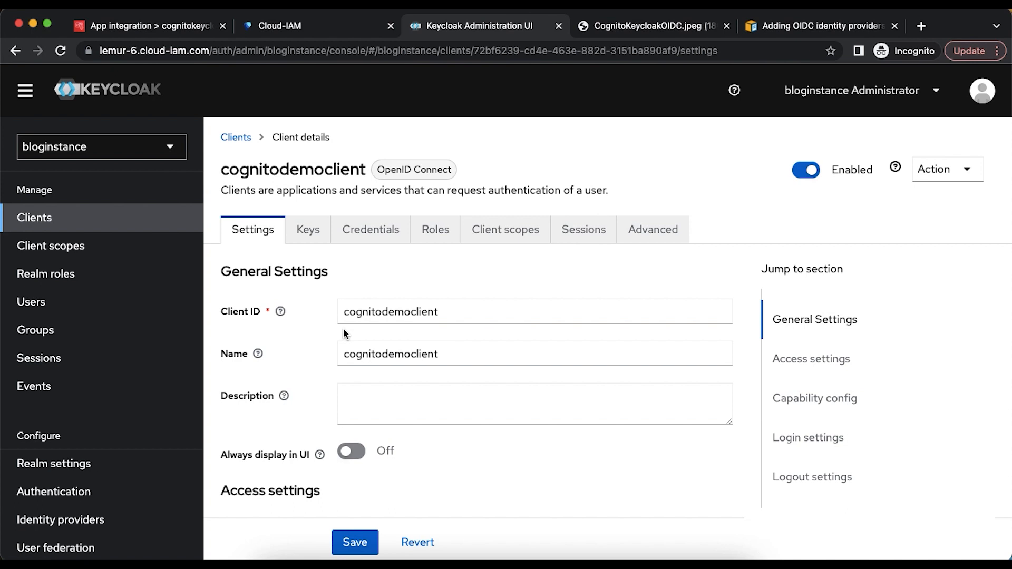
- Check the client secret under Credentials, then open the realm's Users list
click(362, 236)
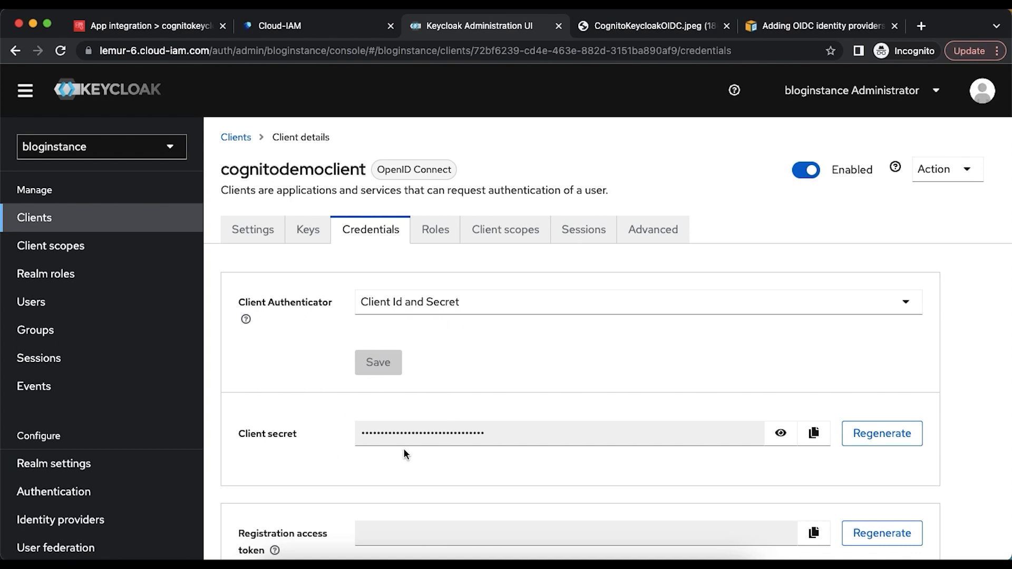
scroll(403, 448, down, 2)
scroll(403, 448, up, 2)
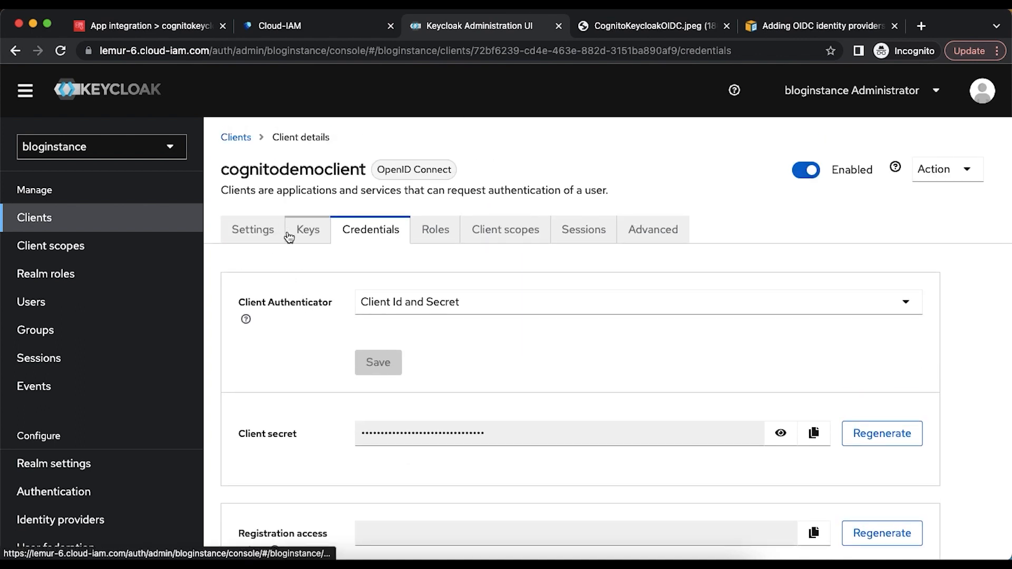
click(268, 234)
scroll(425, 382, down, 3)
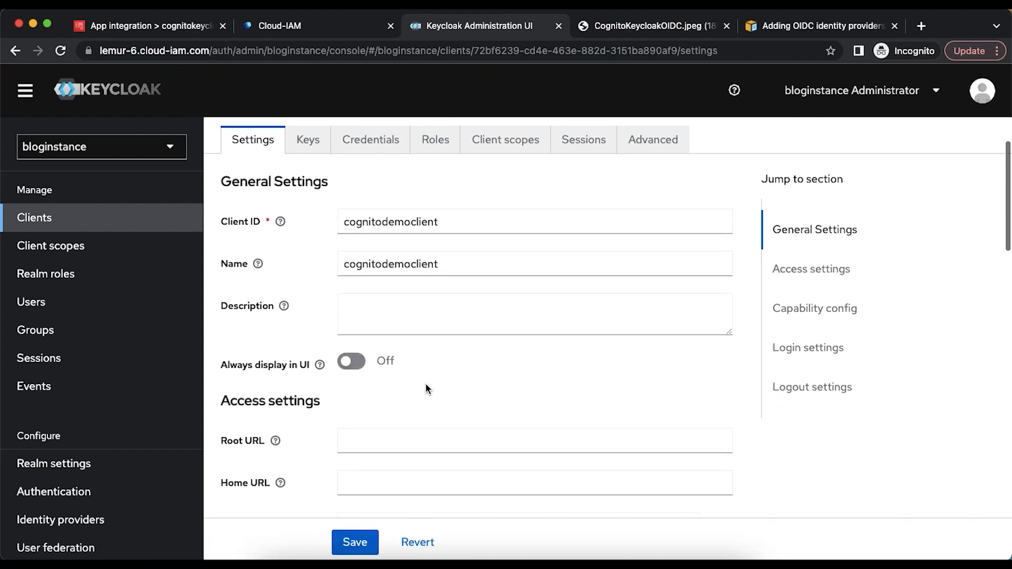
scroll(426, 389, up, 3)
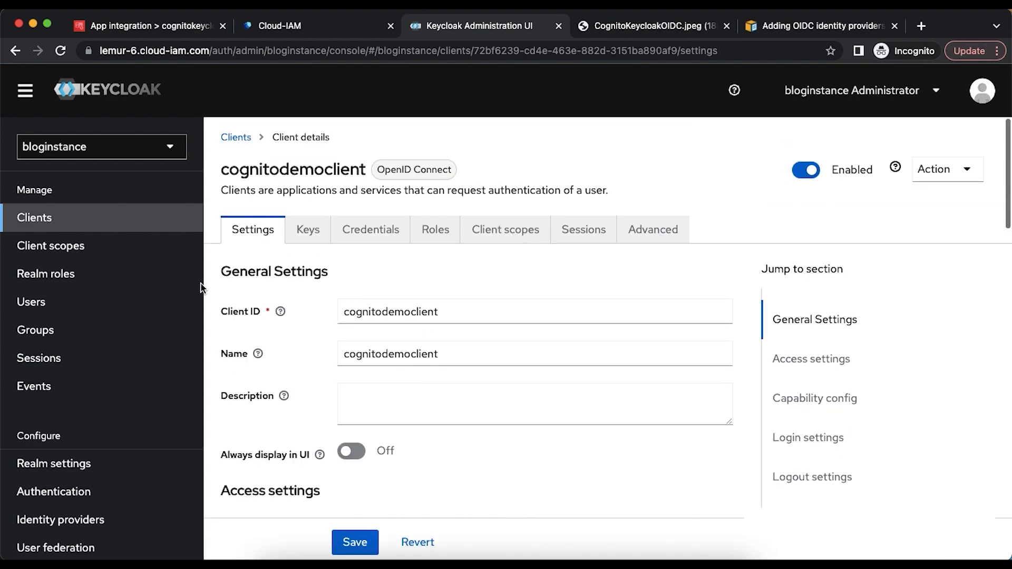
click(95, 308)
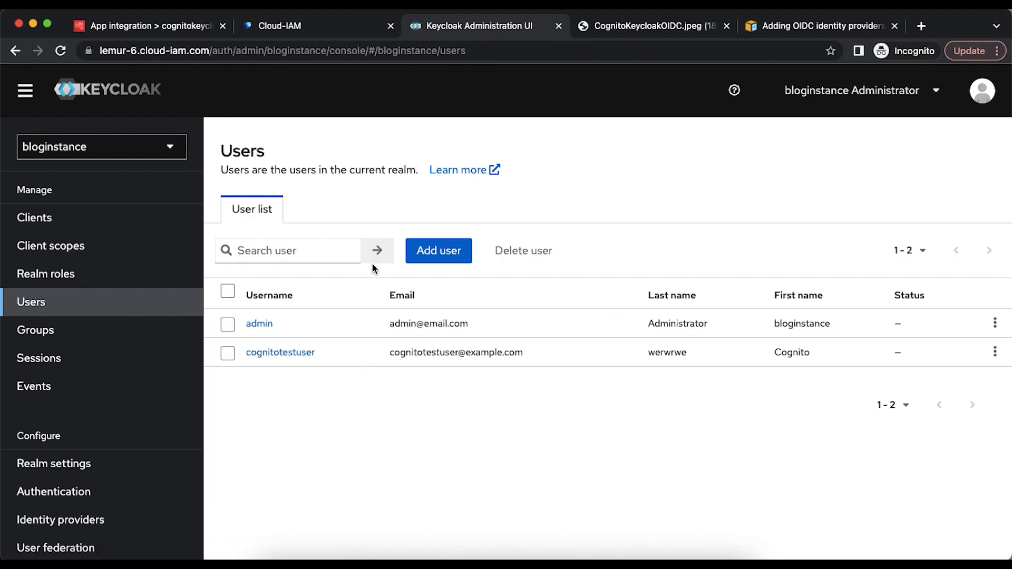
- Start a new user with username cognitotestuser2
click(436, 252)
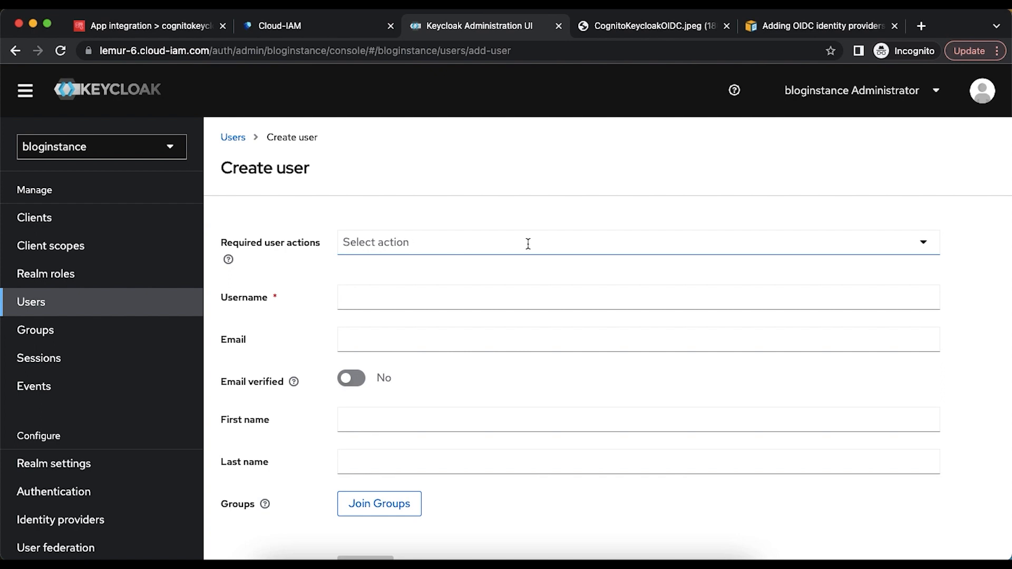
click(923, 247)
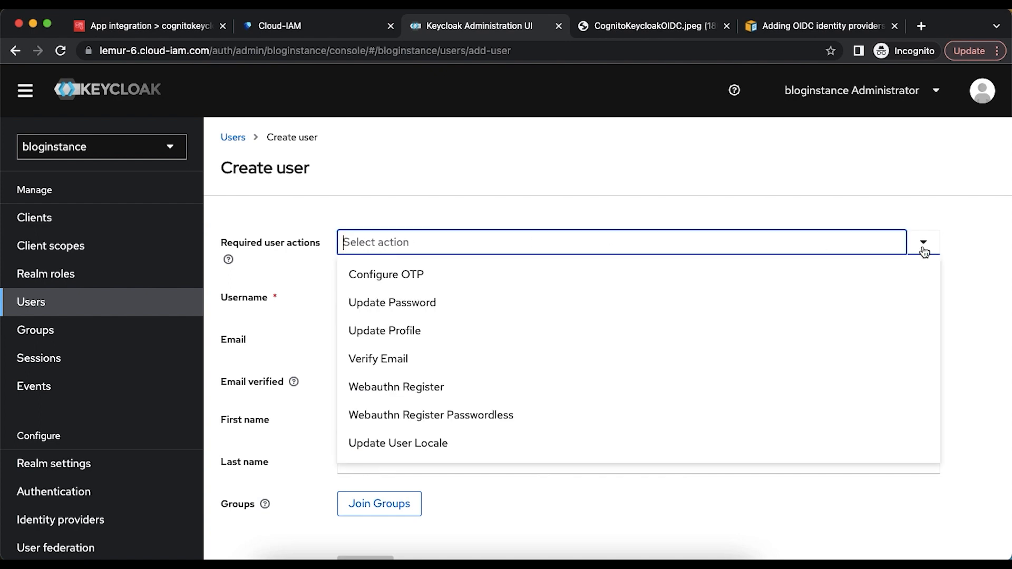
click(925, 252)
click(402, 297)
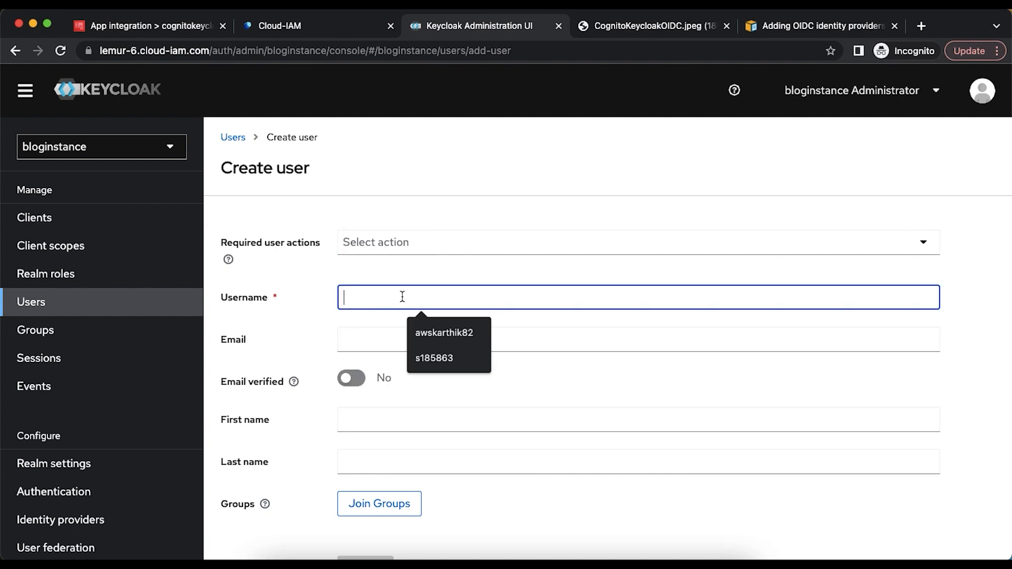
text(cognito)
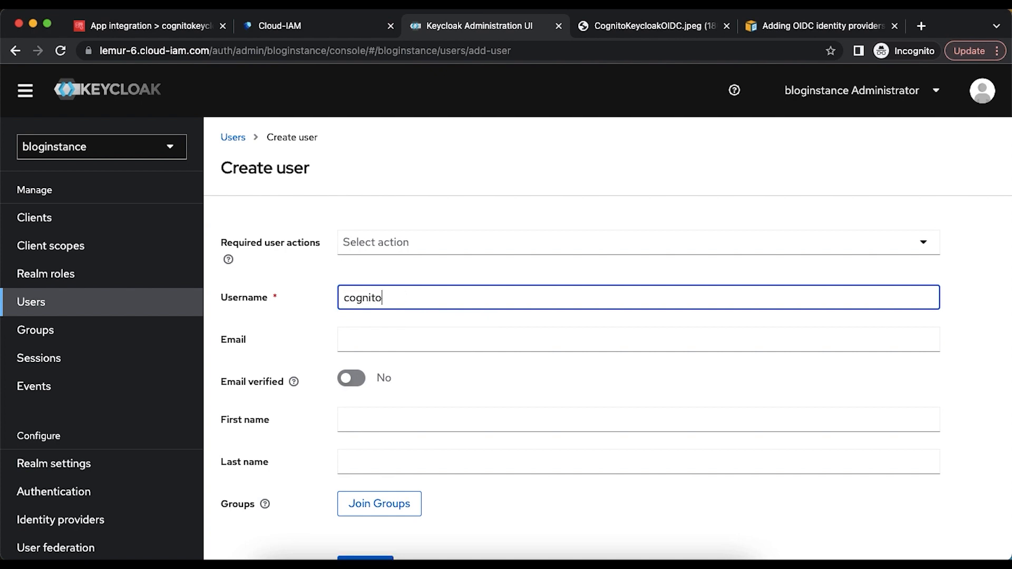
text(testuser2)
- Enter an example.com e-mail address built from the username
double_click(402, 297)
key(super+c)
click(402, 339)
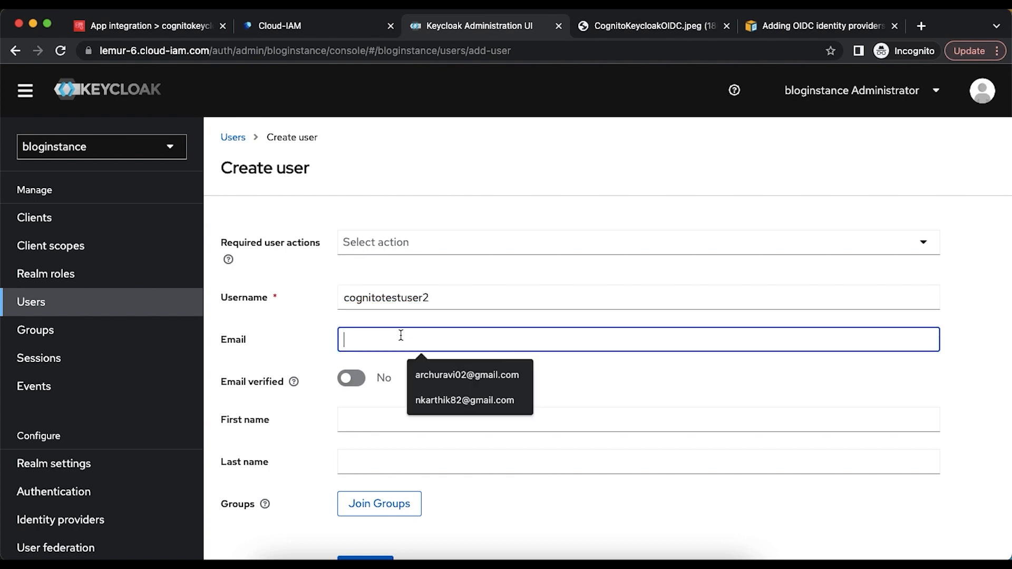
key(super+v)
text(@exam)
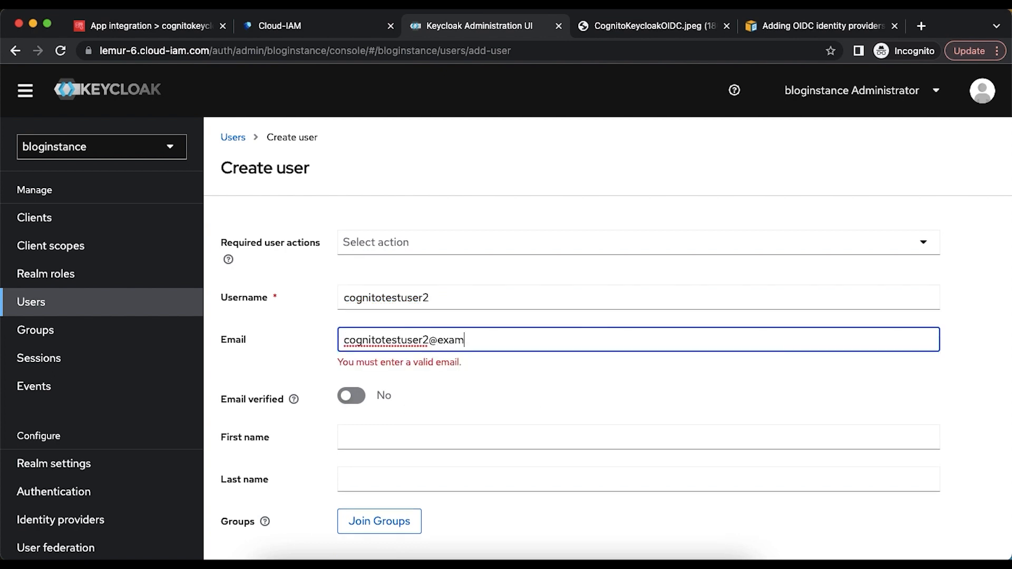
text(ple.com)
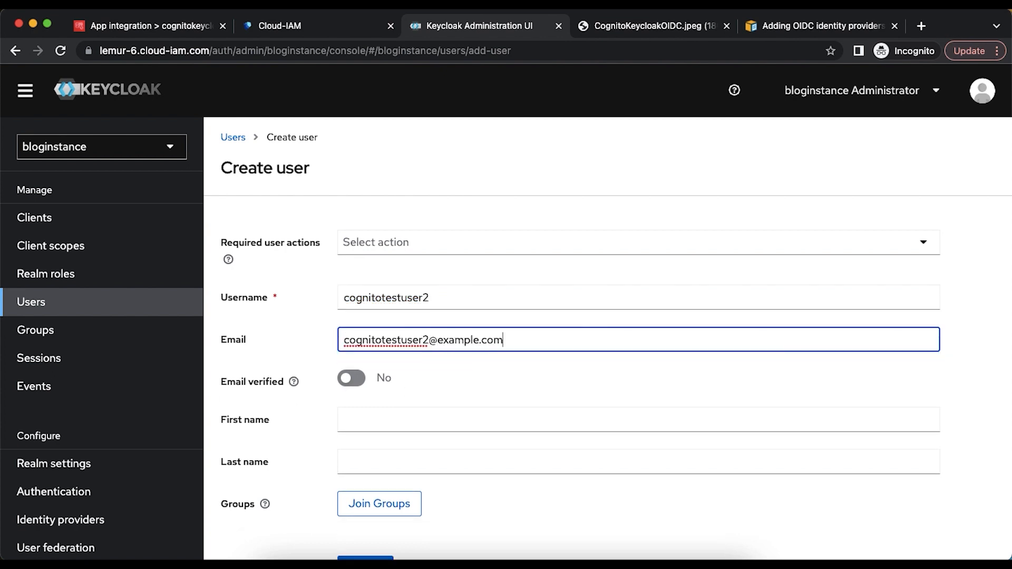
key(Tab)
key(Tab)
- Enter first name Cognito and last name Test User 2, then create the user
click(395, 421)
text(C)
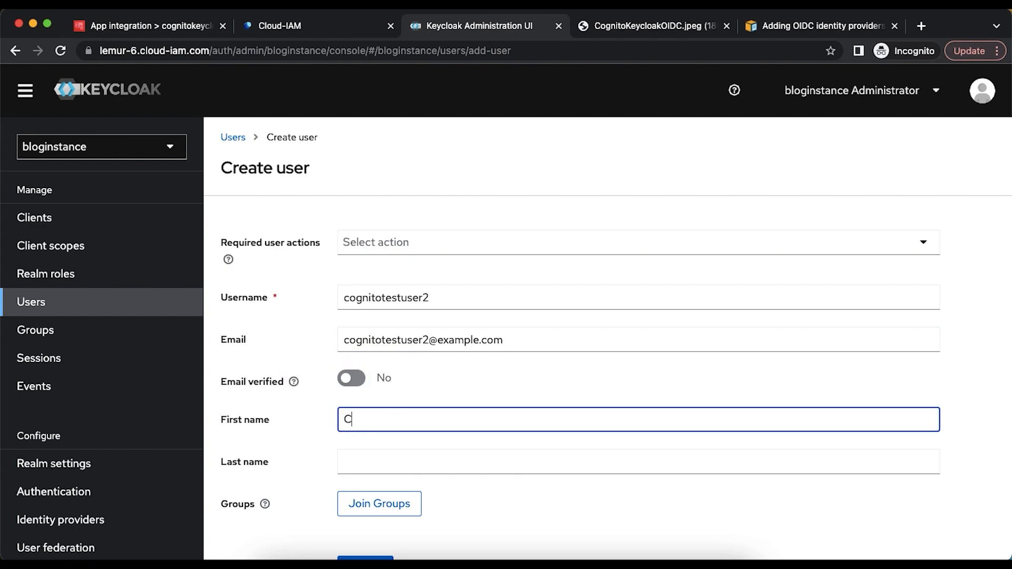
text(ognito)
key(Tab)
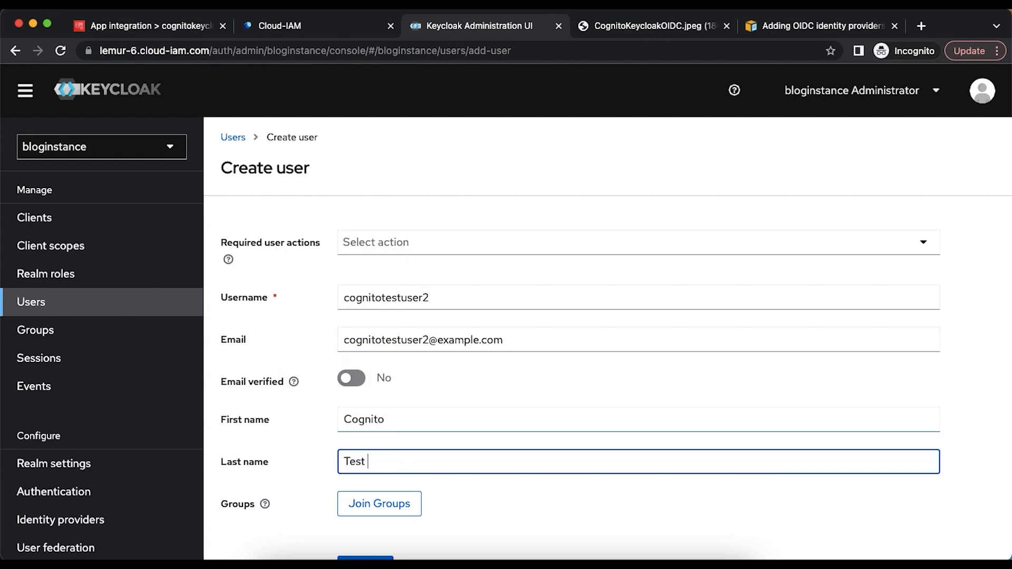
text(Test User 2)
scroll(417, 457, down, 3)
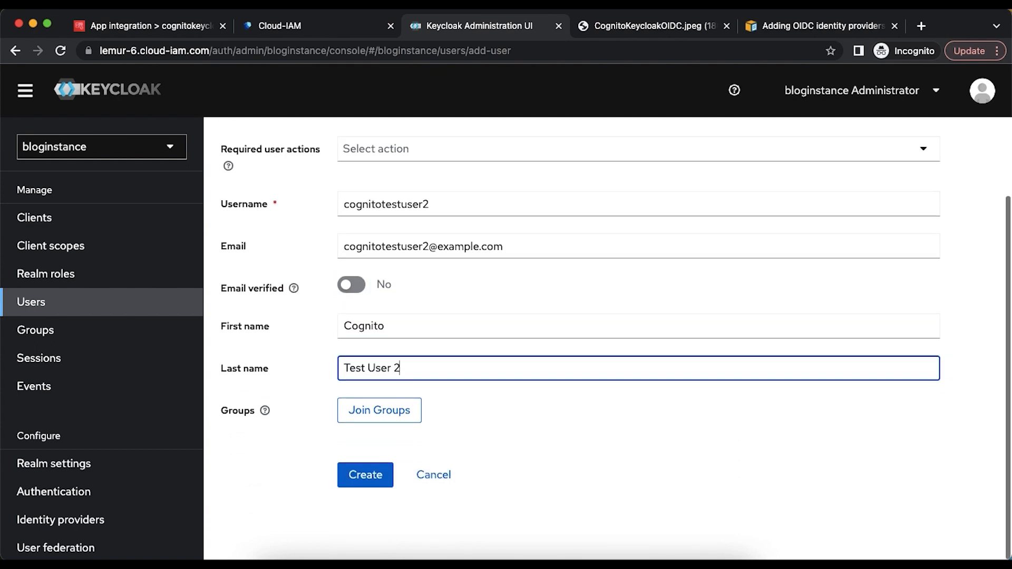
click(355, 477)
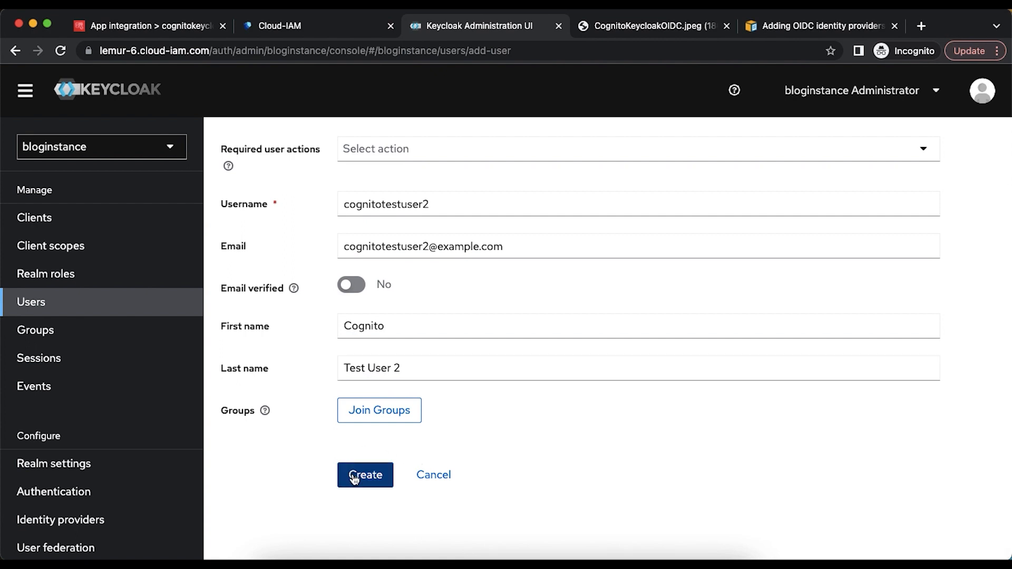
scroll(469, 395, down, 5)
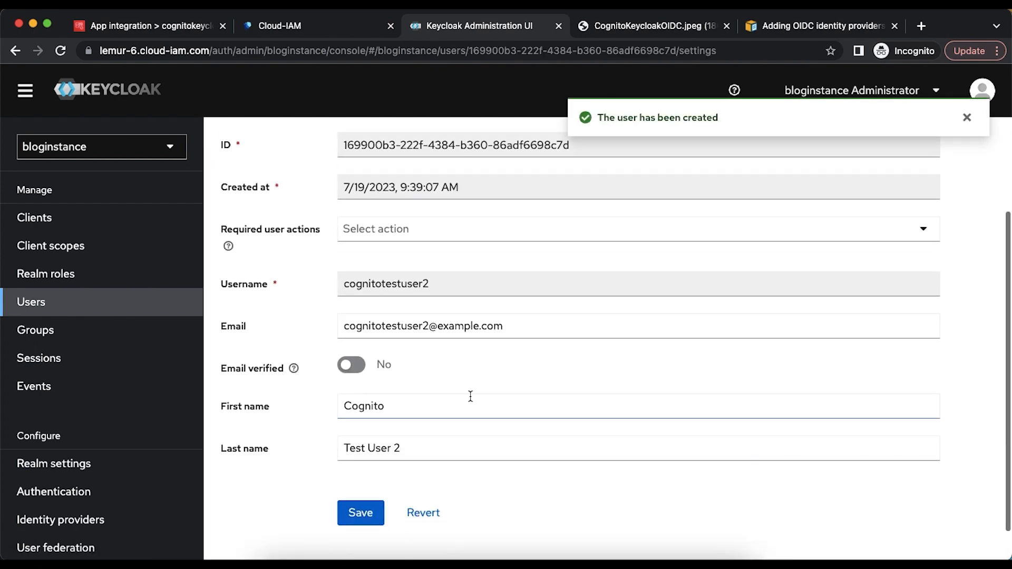
scroll(470, 395, up, 2)
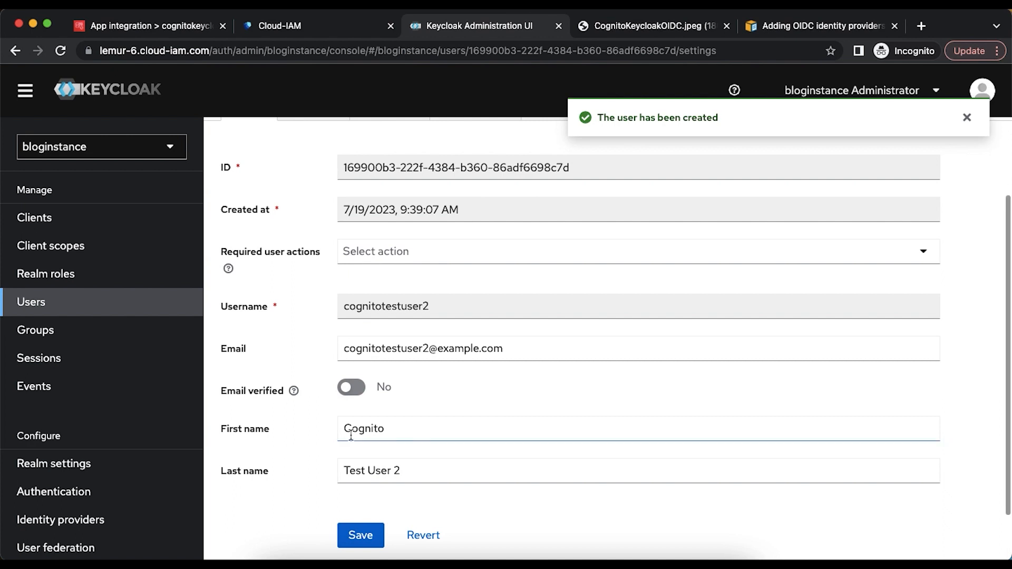
scroll(433, 463, up, 3)
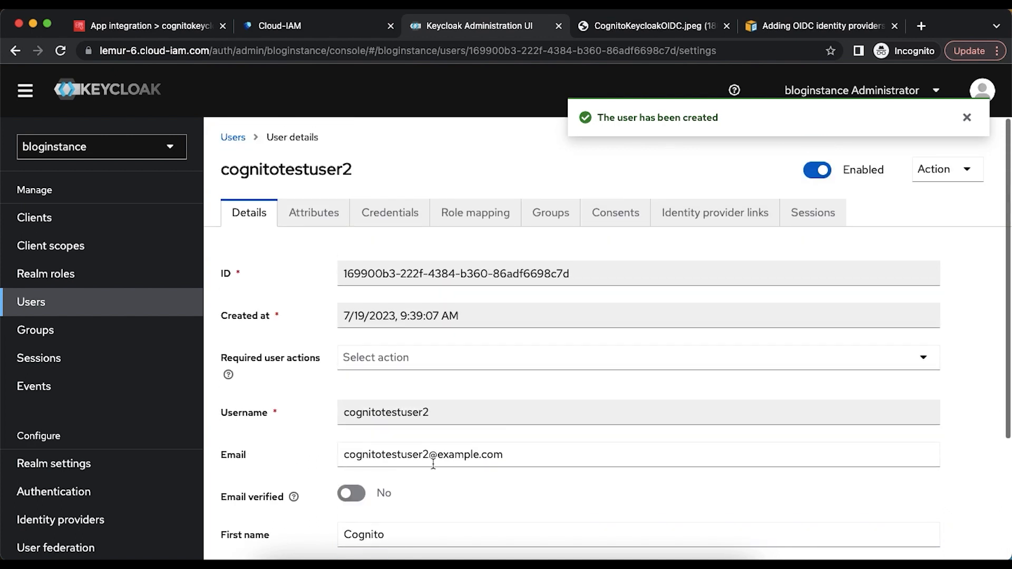
click(301, 216)
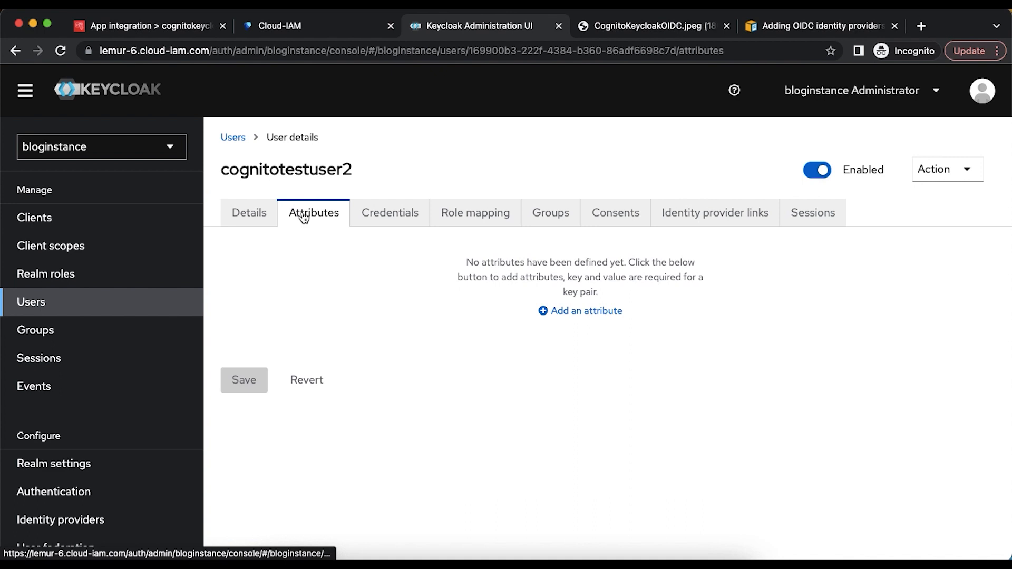
click(563, 313)
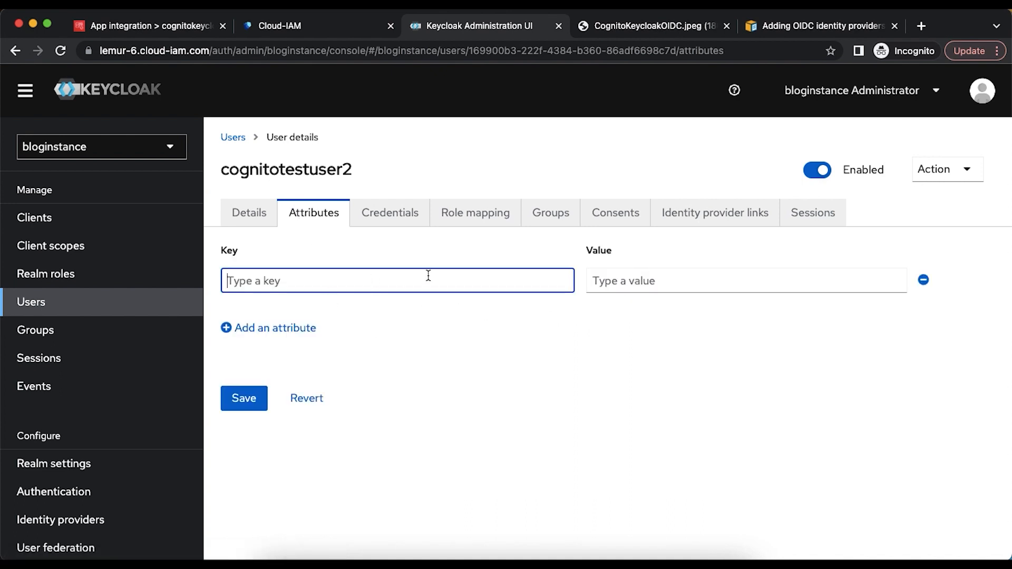
text(n)
key(BackSpace)
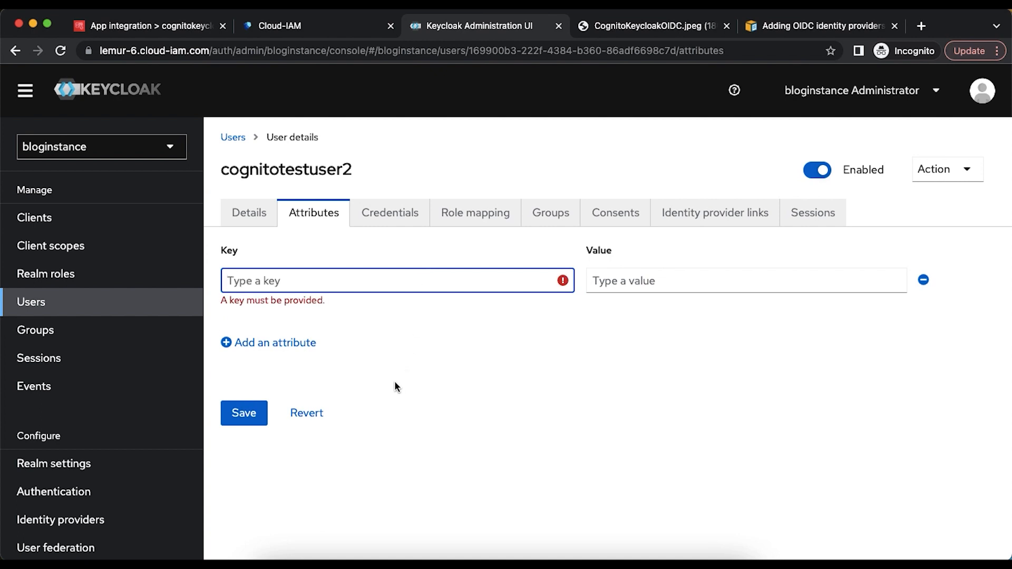
click(249, 213)
scroll(359, 340, down, 2)
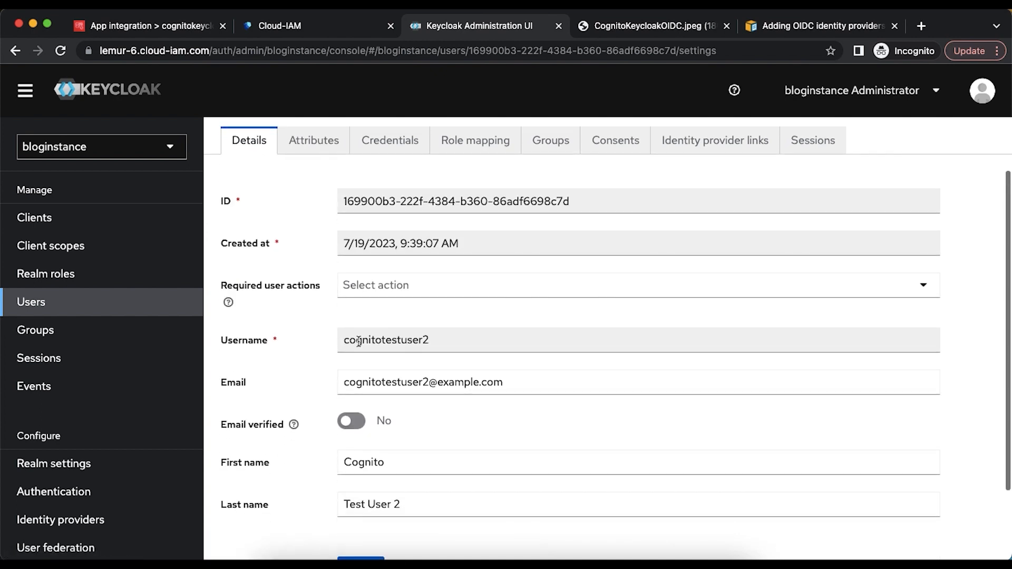
scroll(273, 498, down, 3)
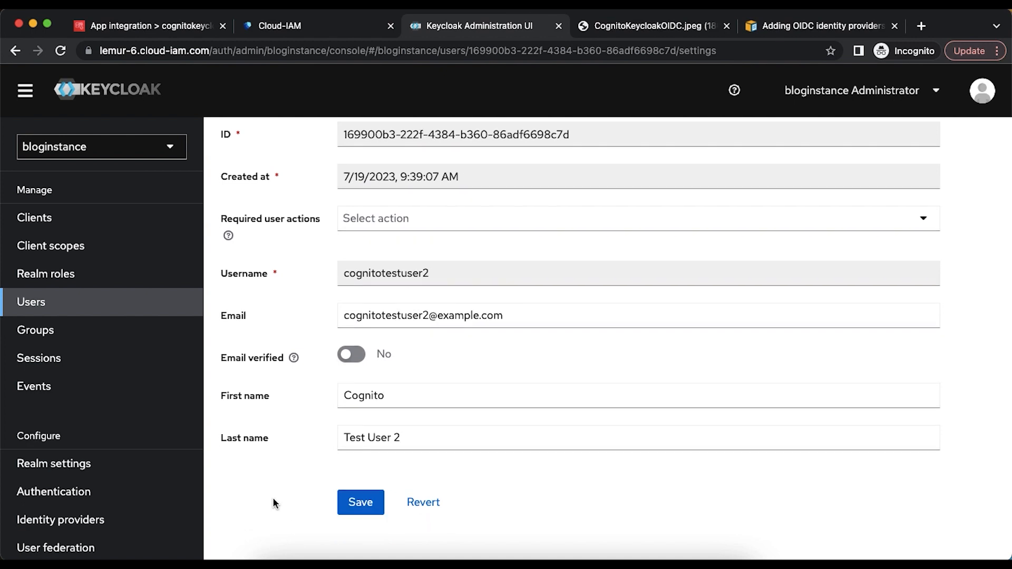
scroll(274, 497, up, 3)
click(319, 217)
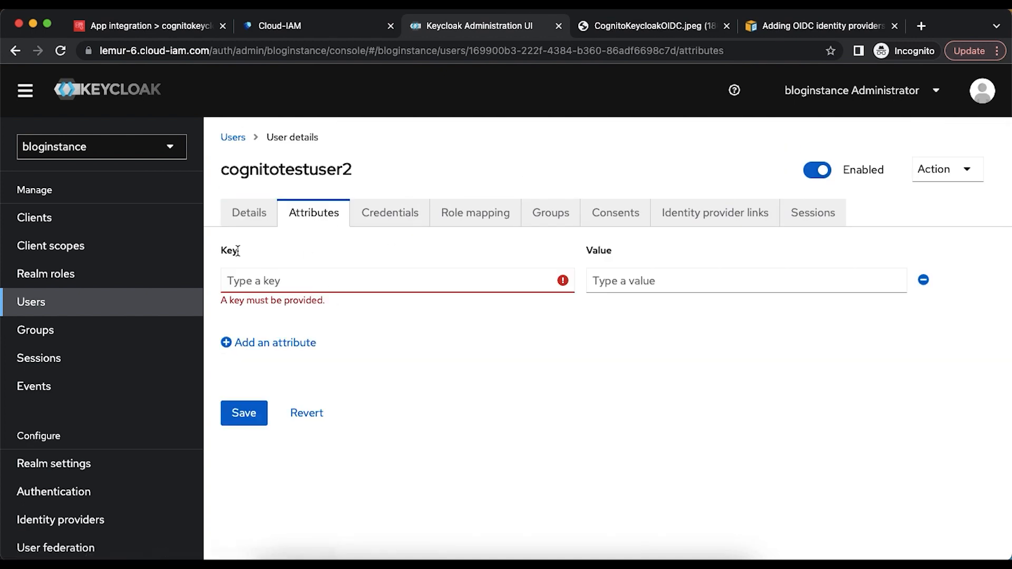
click(237, 220)
- Give cognitotestuser2 a confirmed, non-temporary password, then return to the user's Details
click(389, 215)
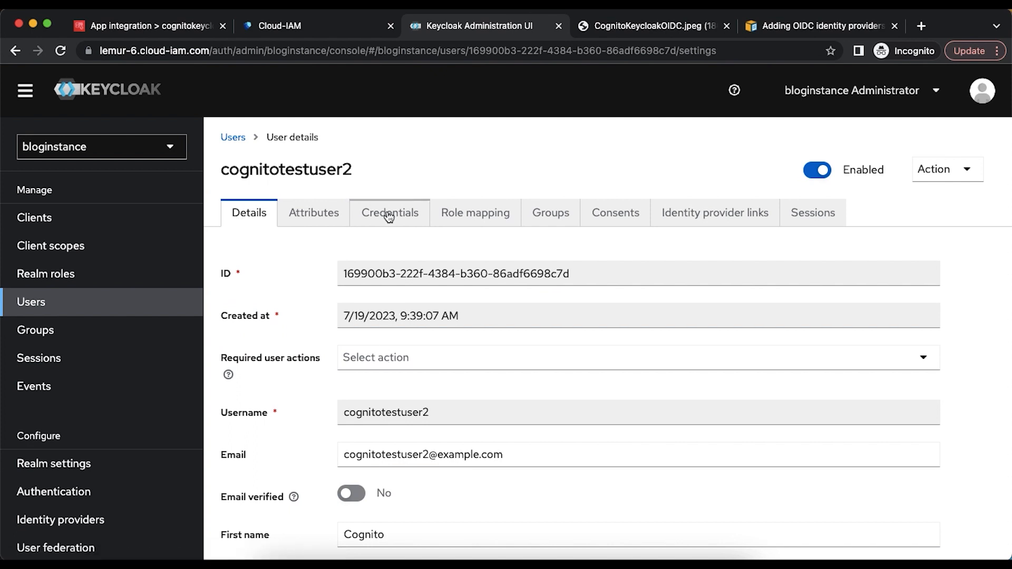
click(542, 390)
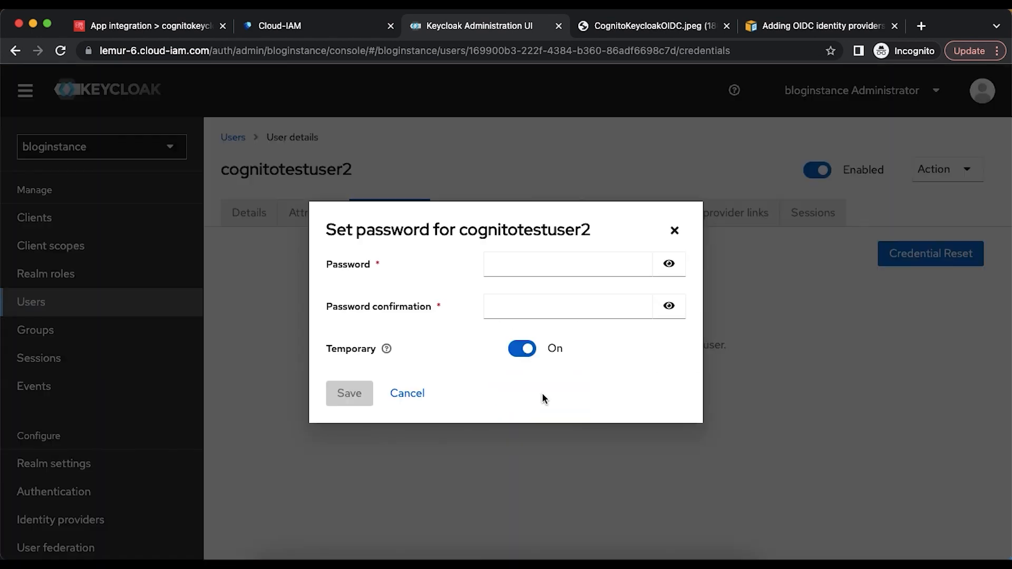
click(527, 269)
text(••)
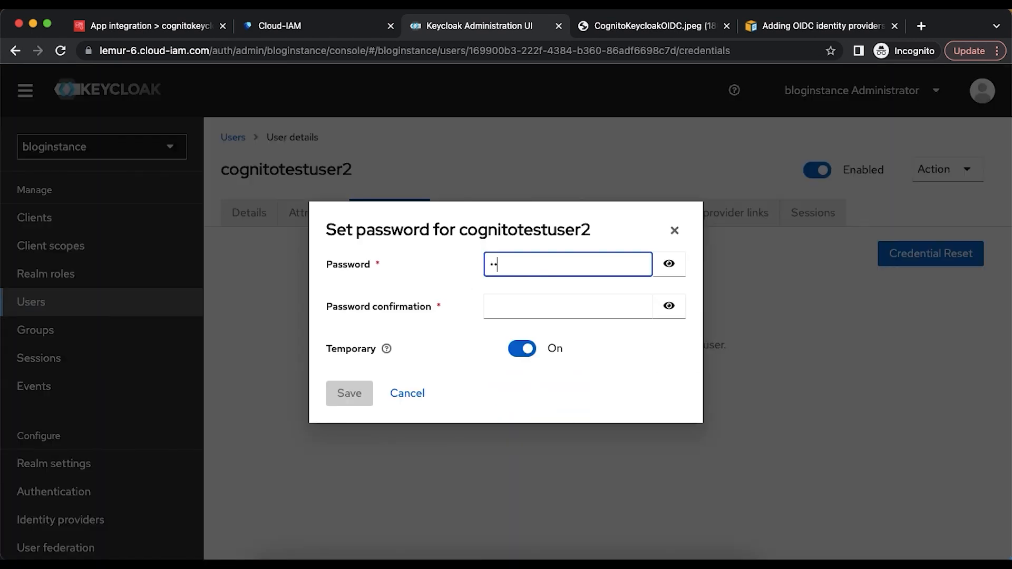
text(••••••••)
key(Tab)
key(Tab)
text(••)
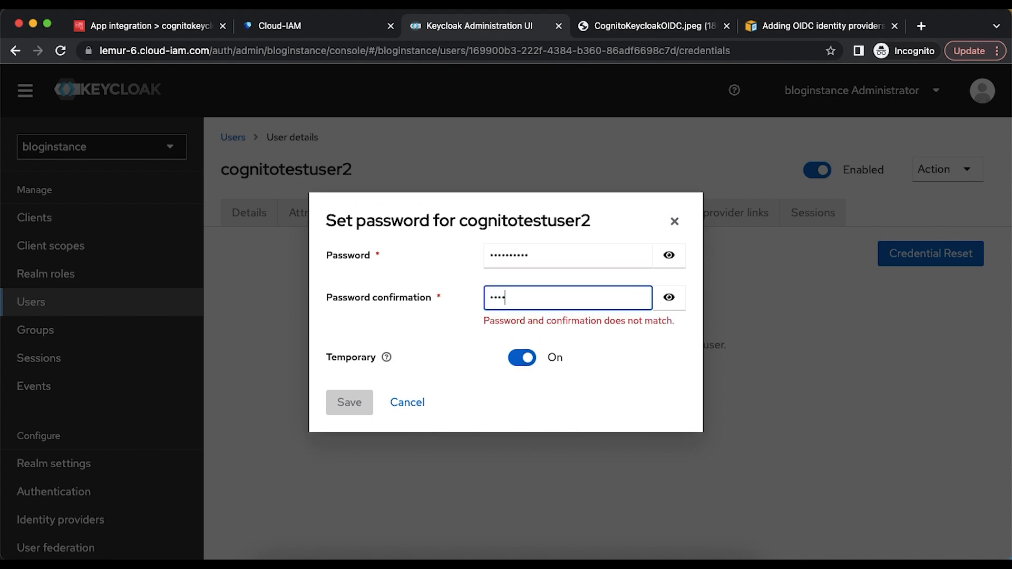
text(••••••••)
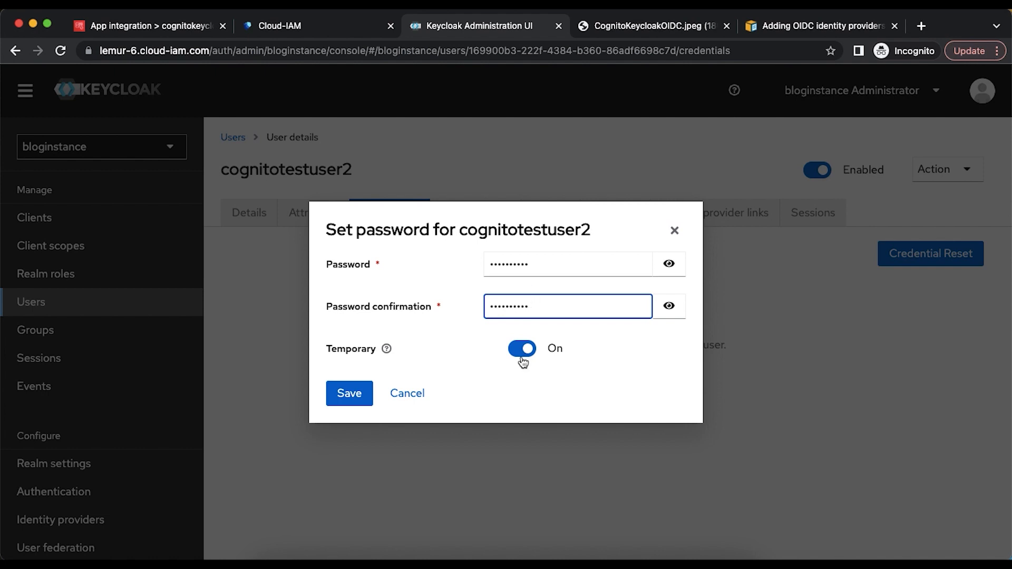
click(522, 351)
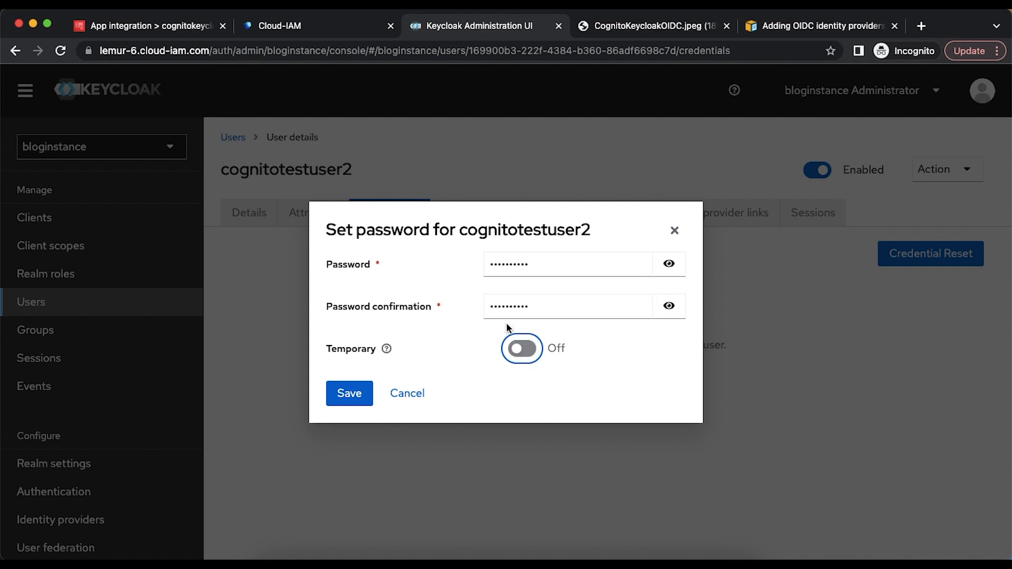
click(348, 393)
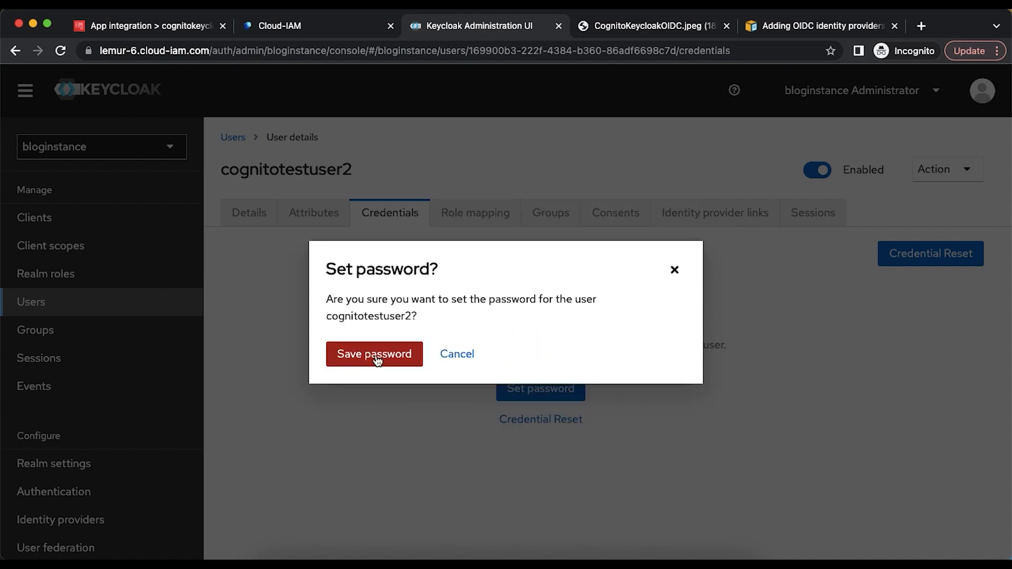
click(374, 357)
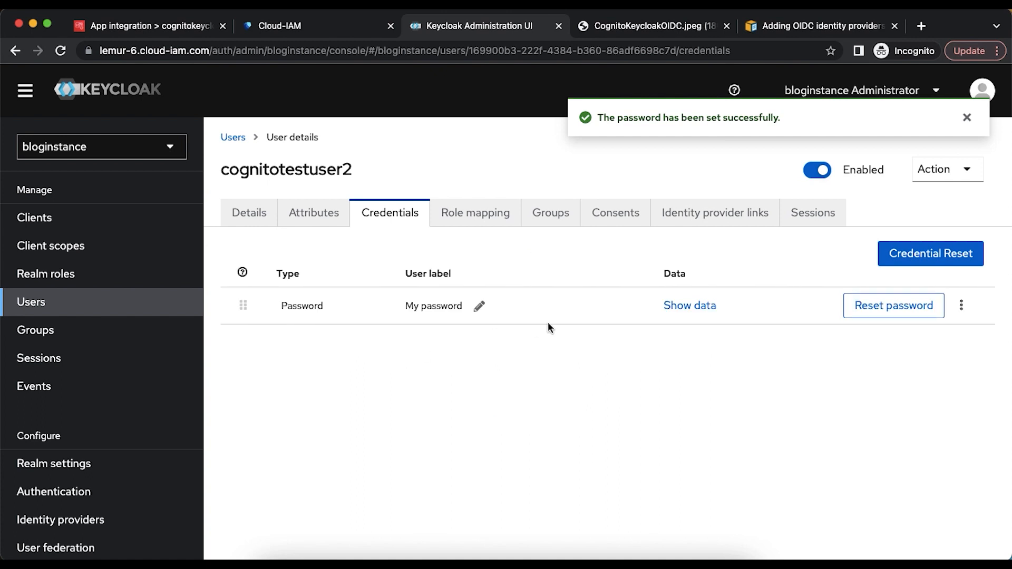
click(267, 216)
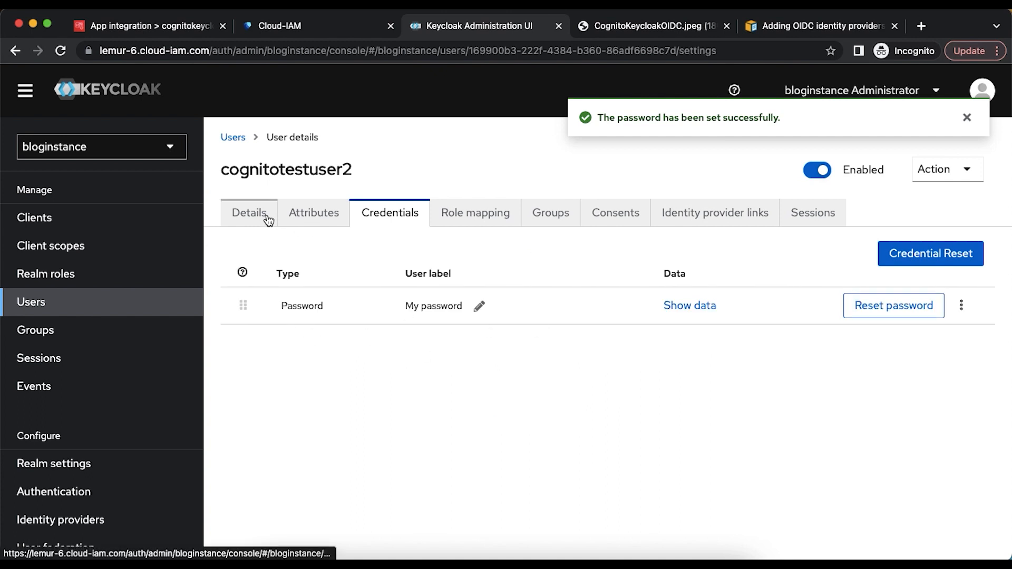
scroll(362, 389, down, 3)
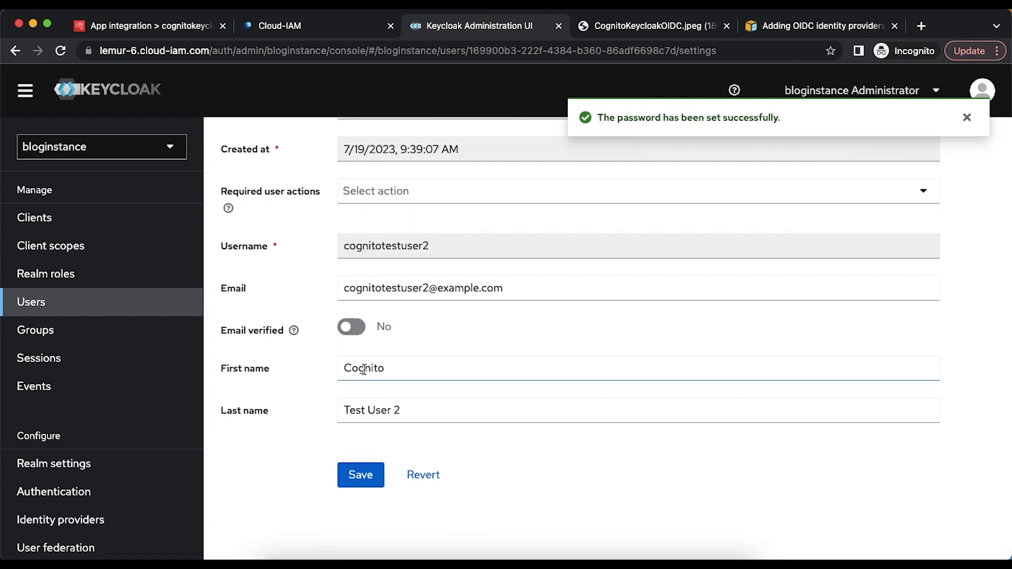
scroll(364, 375, up, 3)
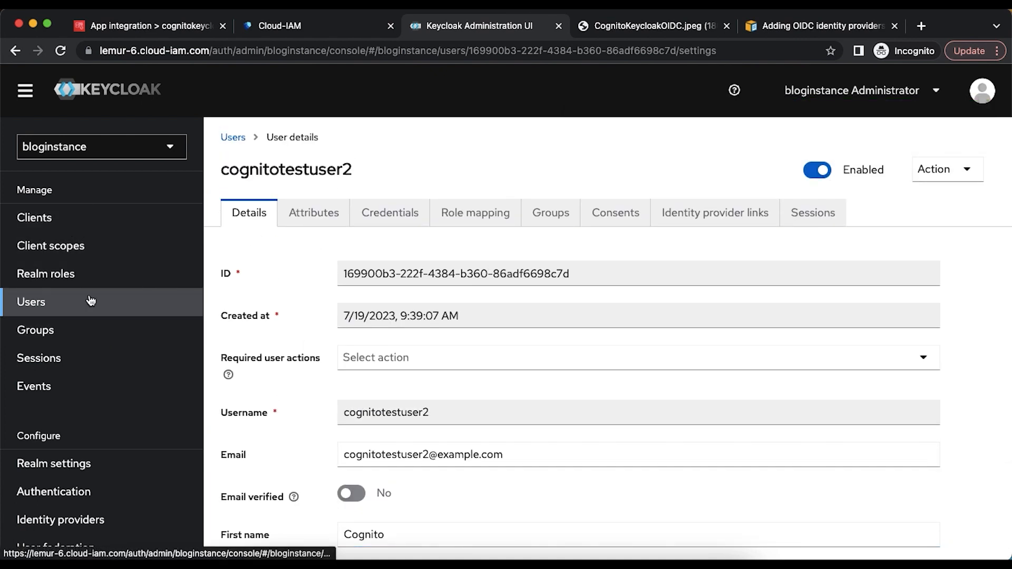
- Open the Cognito user pool's sign-in experience settings
click(160, 30)
scroll(392, 262, up, 3)
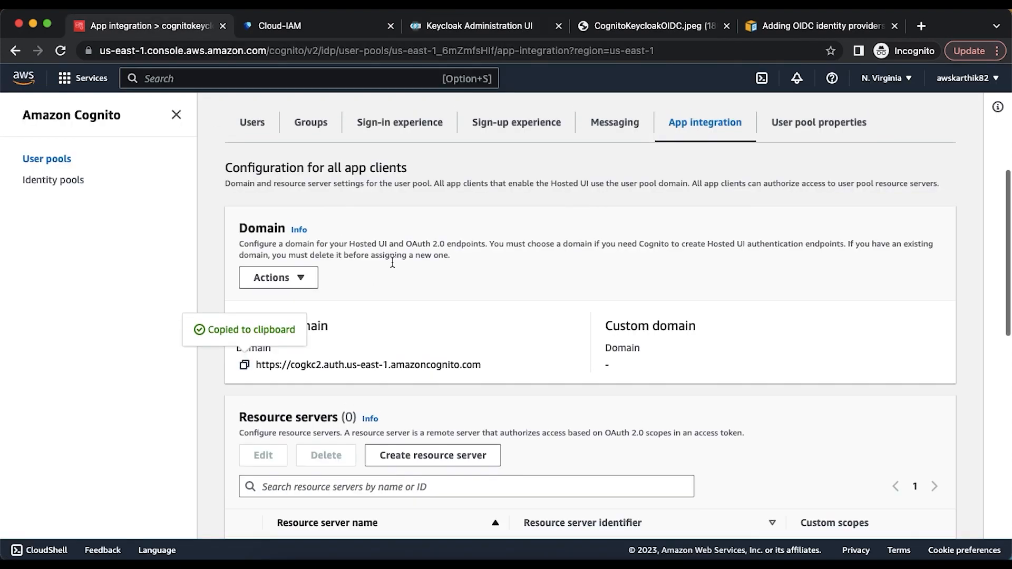
click(378, 221)
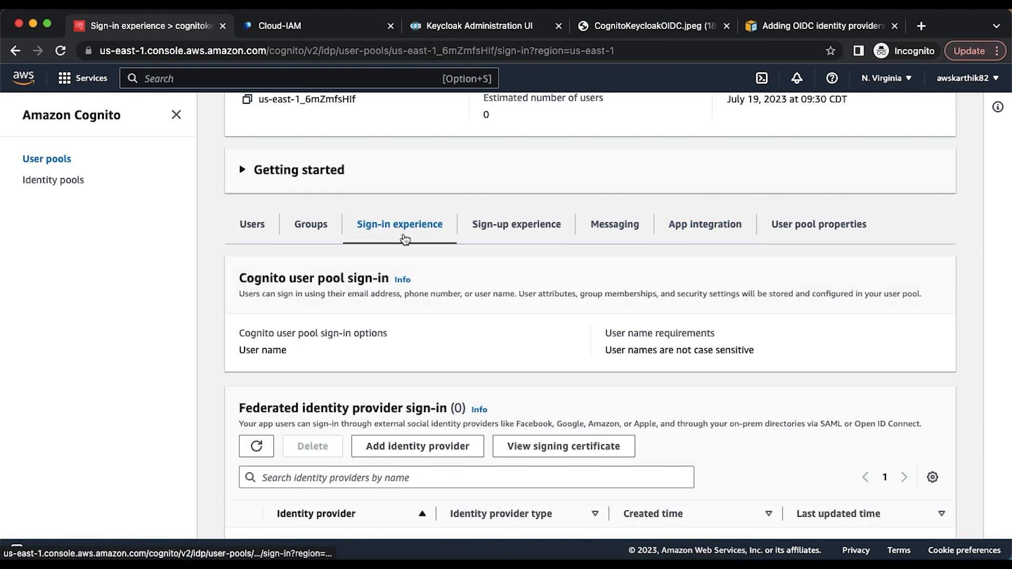
scroll(507, 318, down, 3)
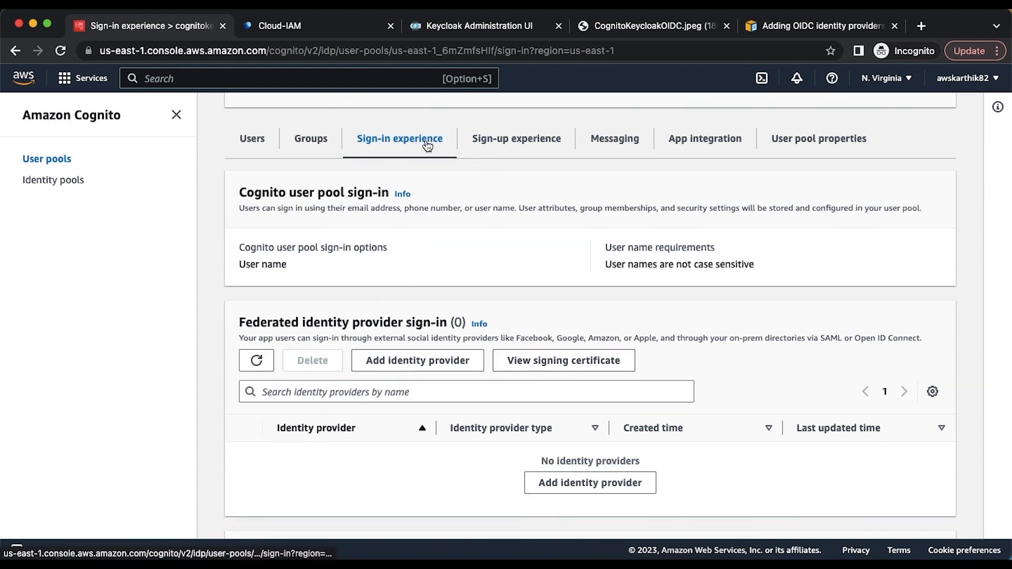
- Start adding an OpenID Connect (OIDC) identity provider named keycloak
click(427, 363)
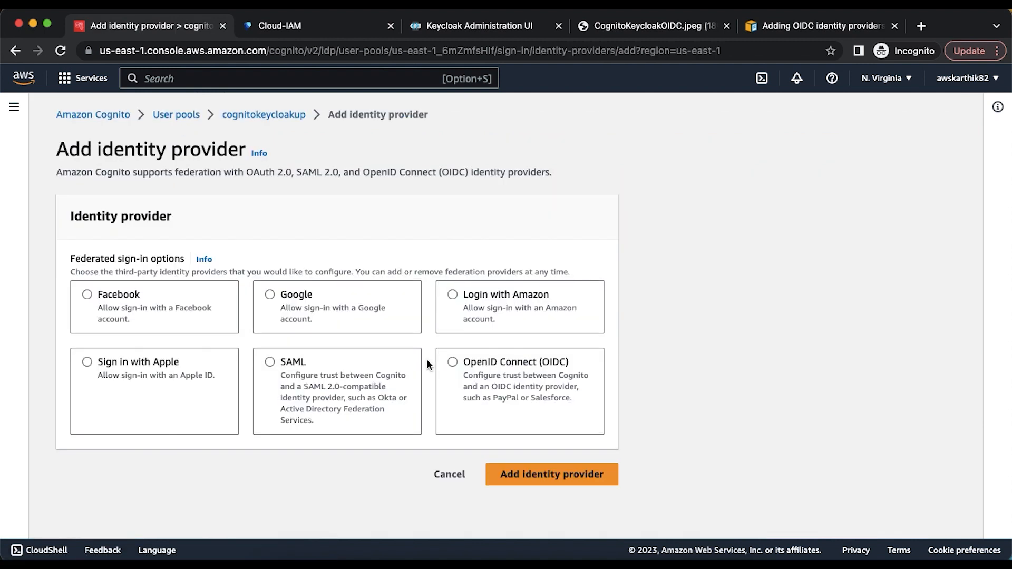
click(453, 362)
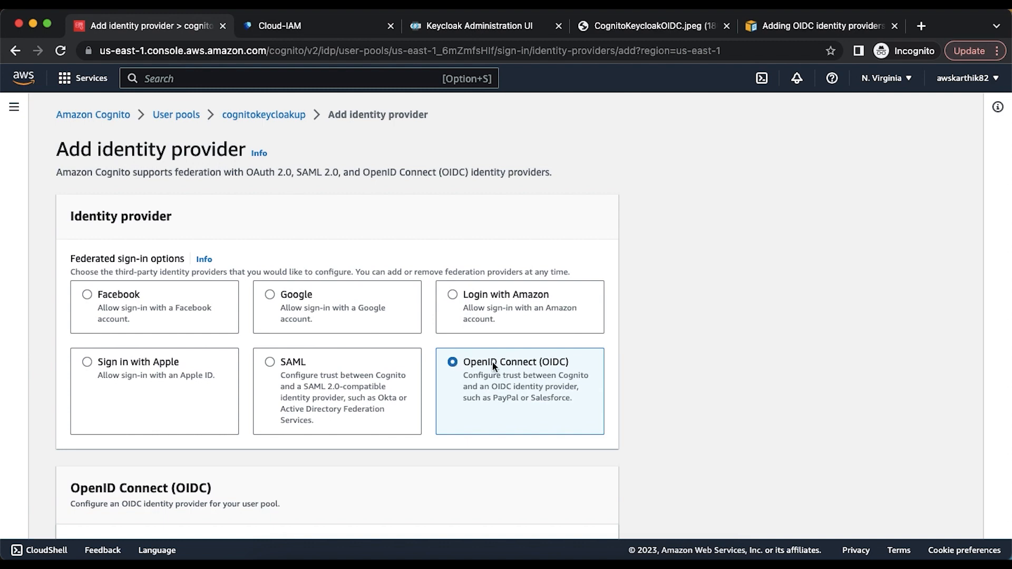
scroll(492, 362, down, 4)
scroll(492, 361, down, 2)
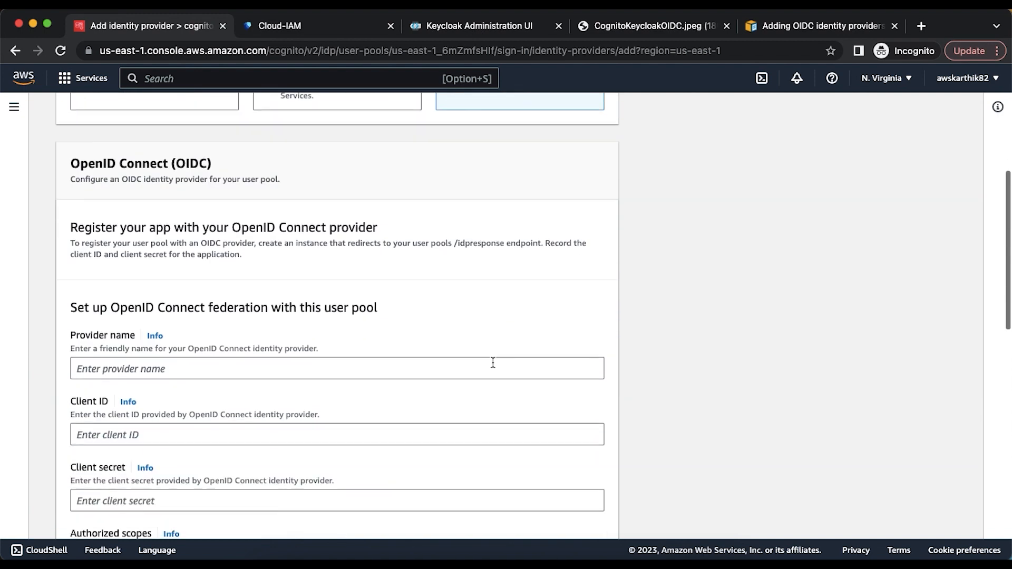
click(166, 368)
text(keycloak)
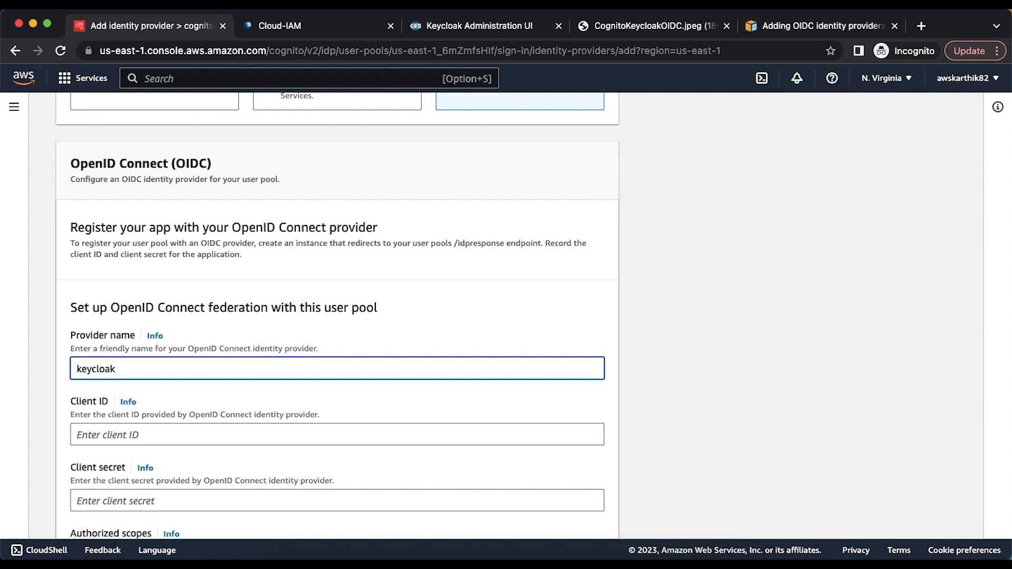
scroll(337, 316, down, 2)
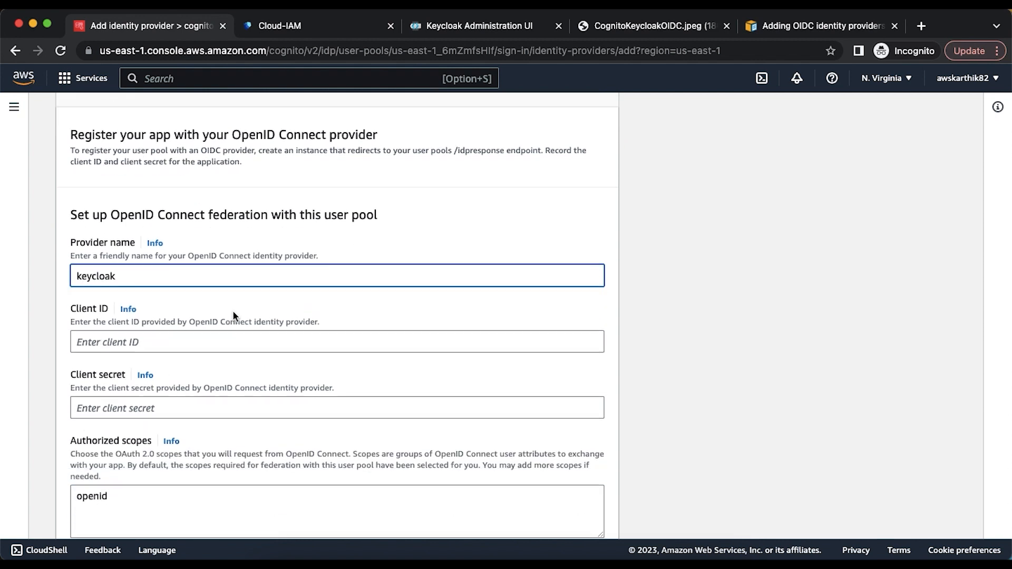
- Copy the client ID cognitodemoclient from Keycloak into Cognito's Client ID field
click(502, 34)
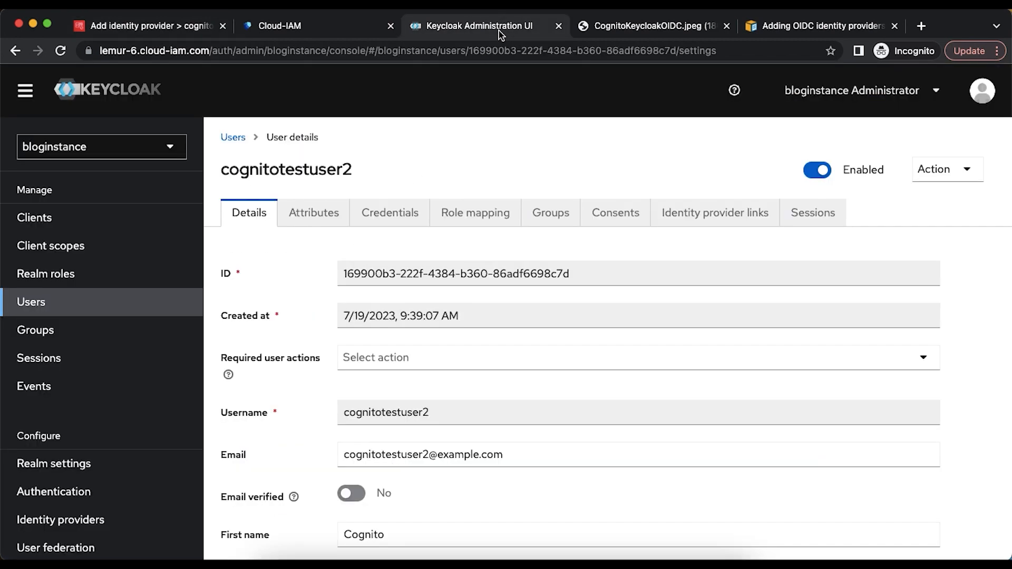
click(60, 227)
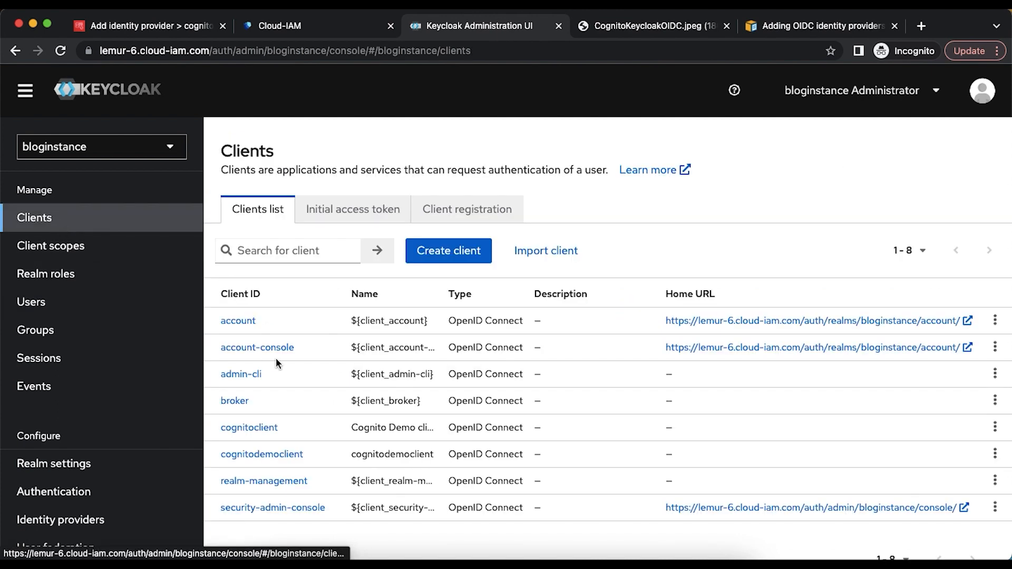
scroll(293, 462, down, 1)
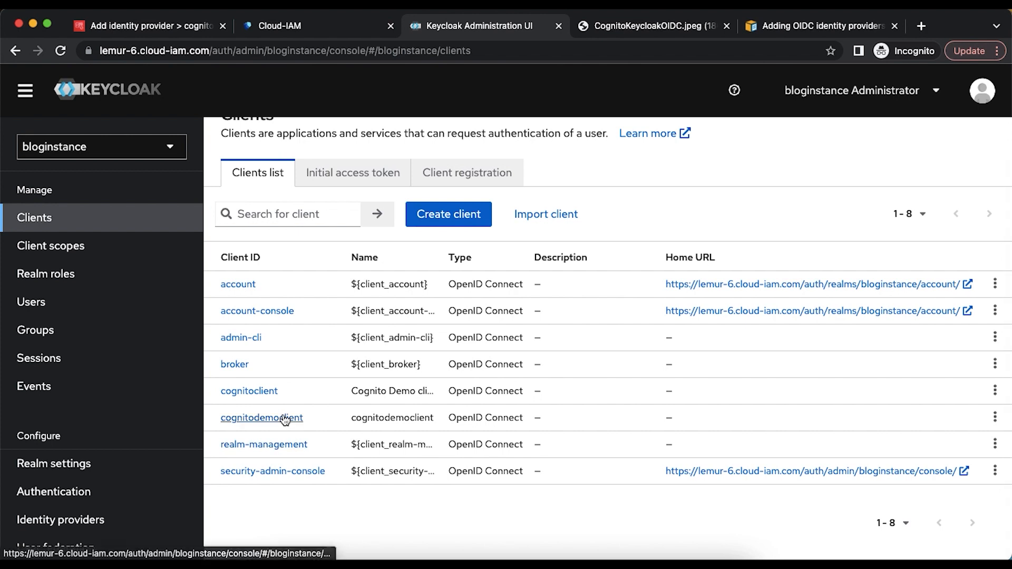
click(286, 418)
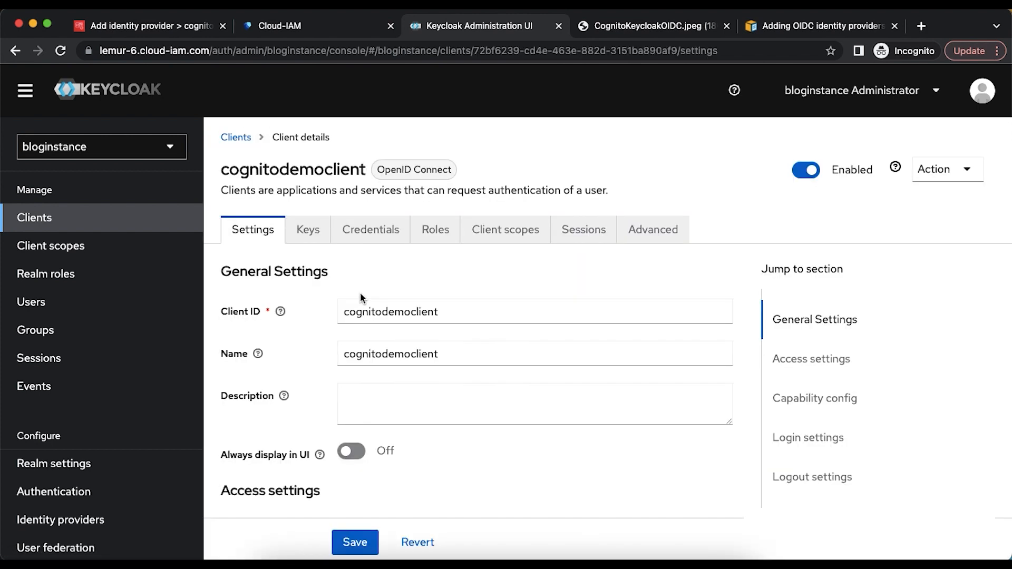
double_click(377, 311)
key(super+c)
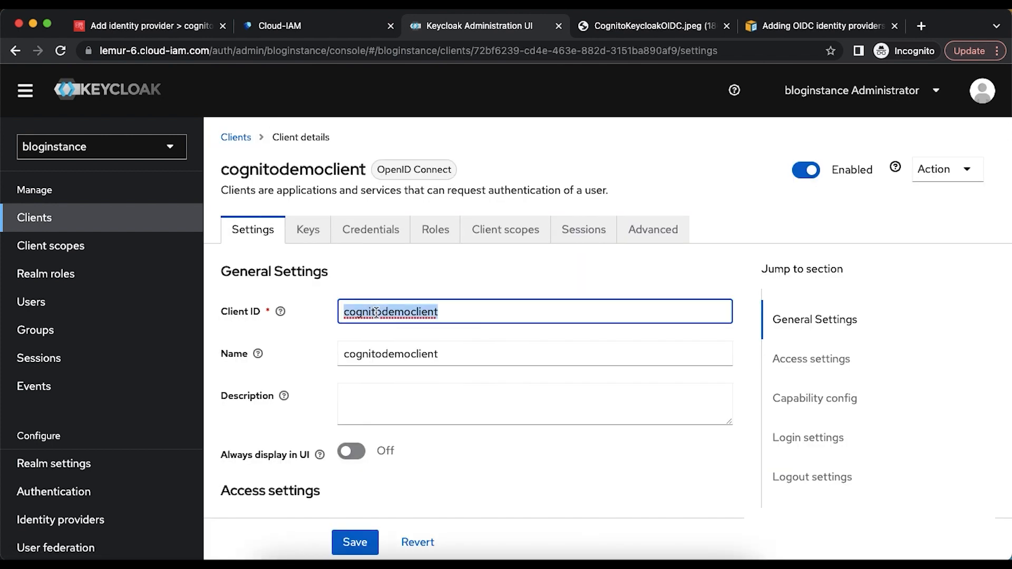
click(173, 30)
click(150, 340)
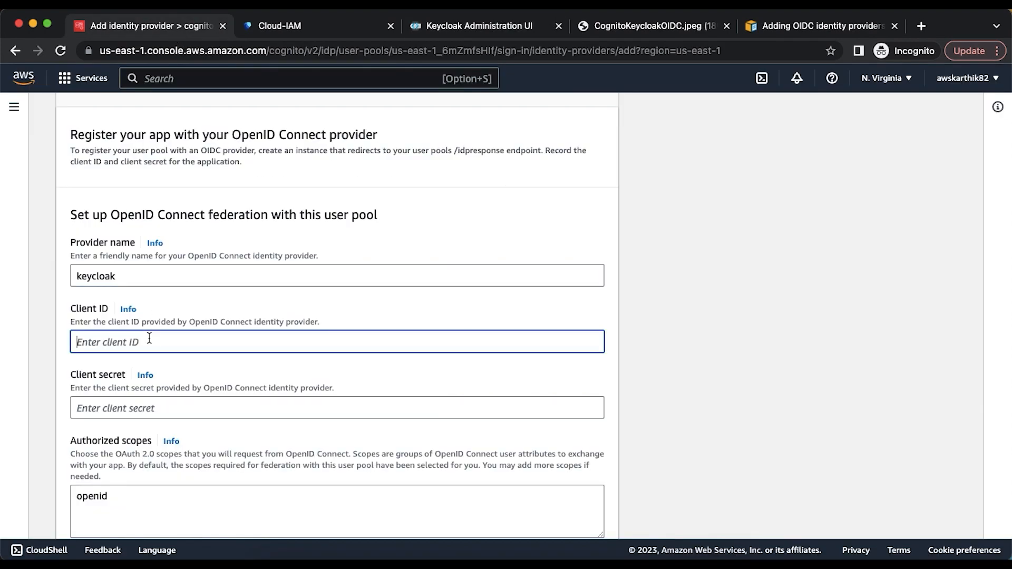
key(super+v)
click(141, 375)
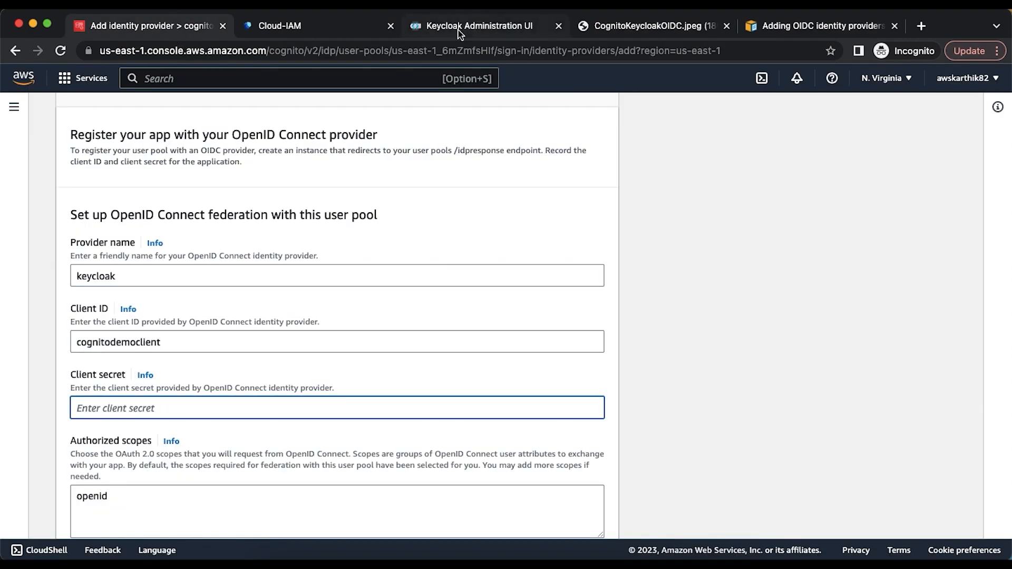
- Copy the cognitodemoclient client secret from Keycloak's Credentials tab
click(459, 33)
click(386, 241)
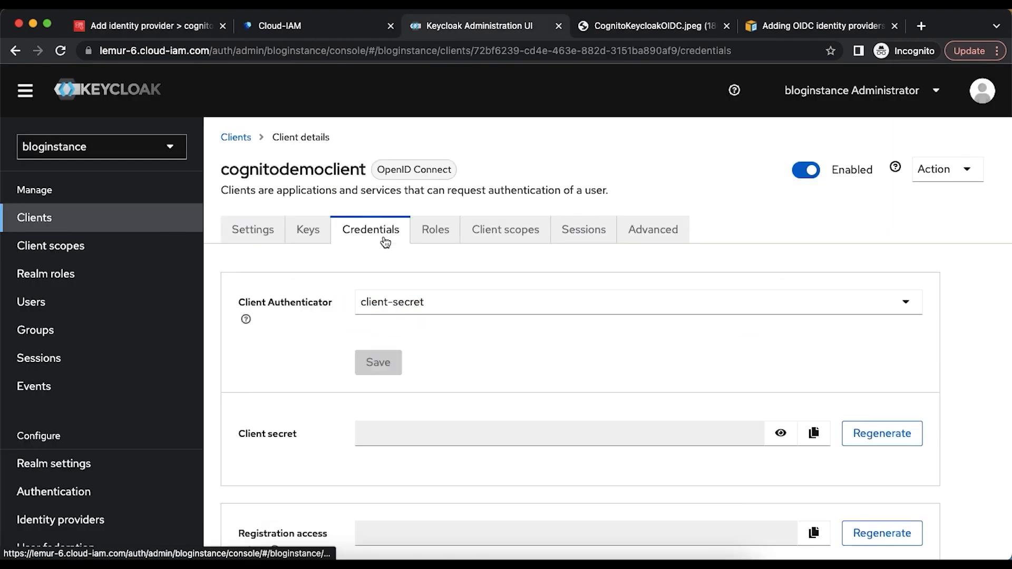
click(815, 434)
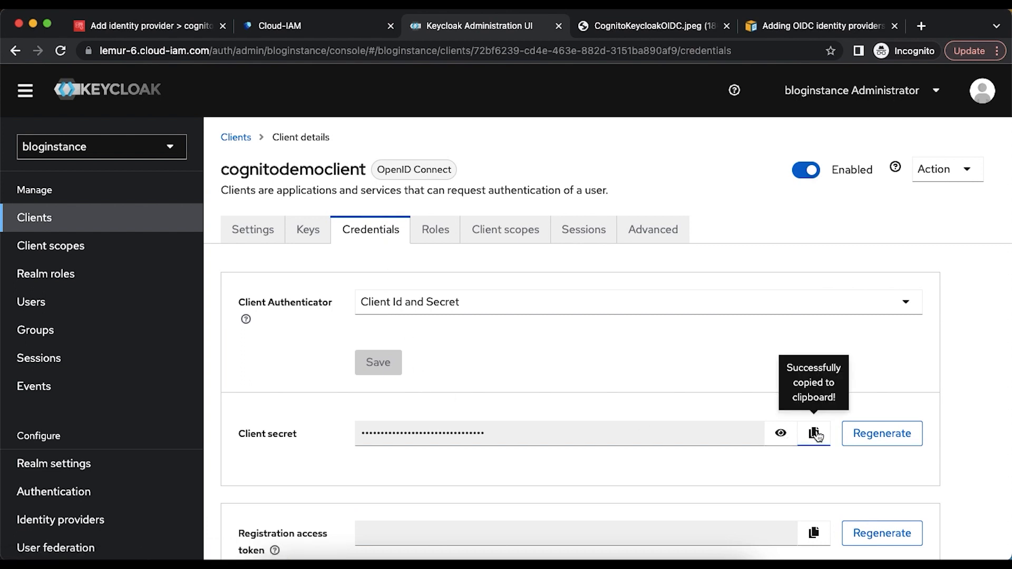
click(174, 27)
- Paste the client secret, request openid profile email scopes, and use POST for attribute requests
key(super+v)
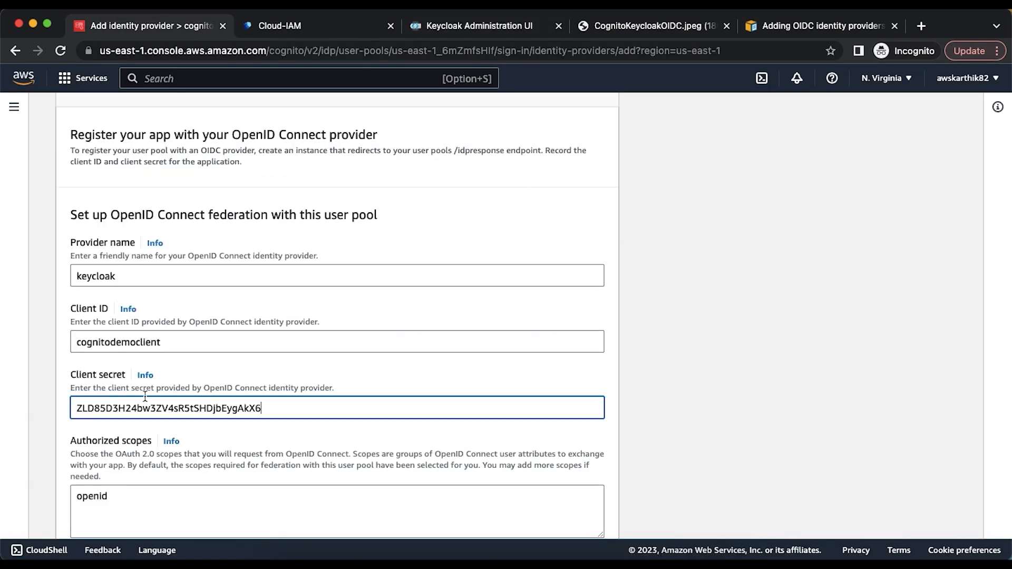
key(Tab)
key(Tab)
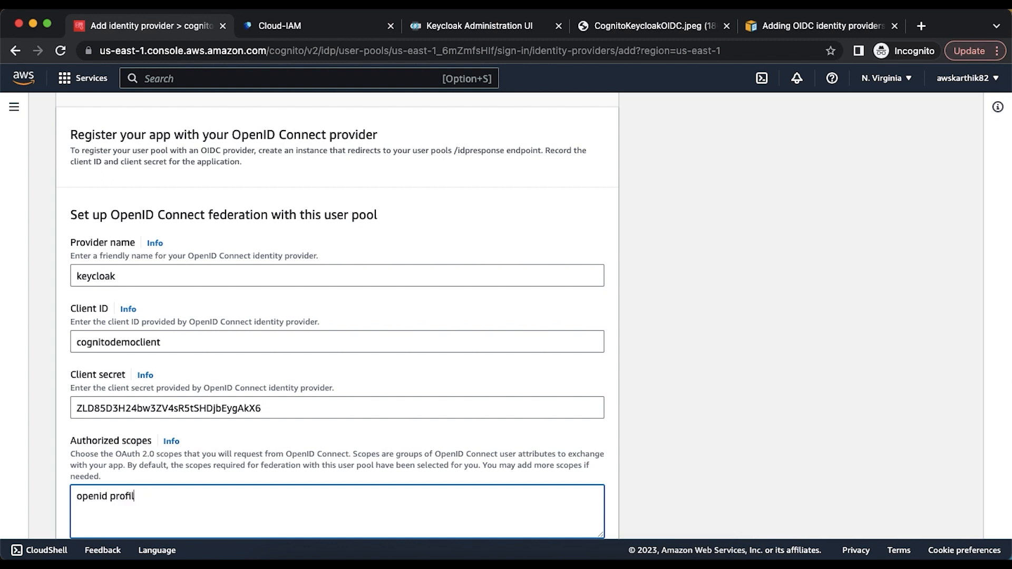
text(profile email)
scroll(337, 316, down, 5)
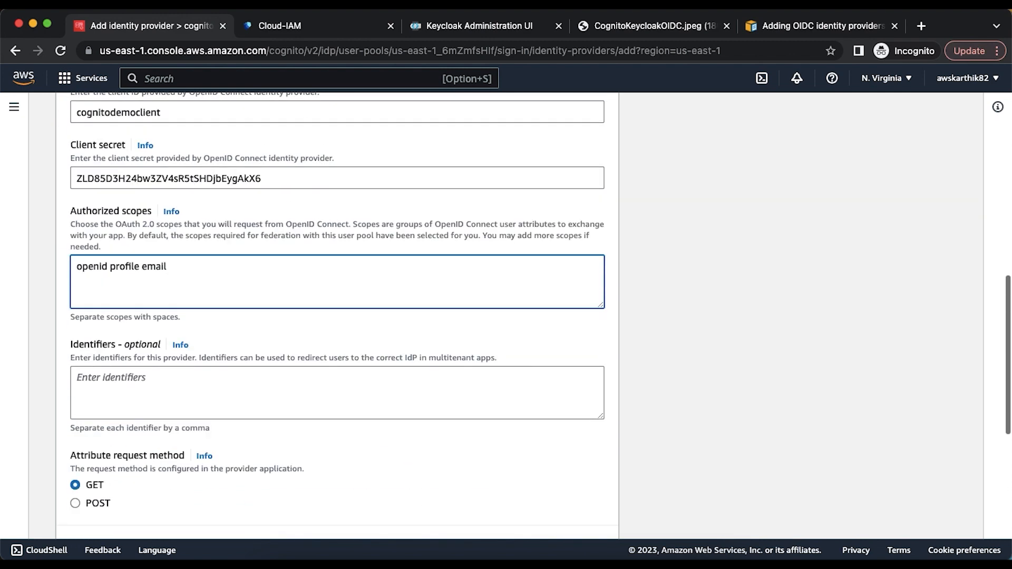
scroll(186, 445, down, 3)
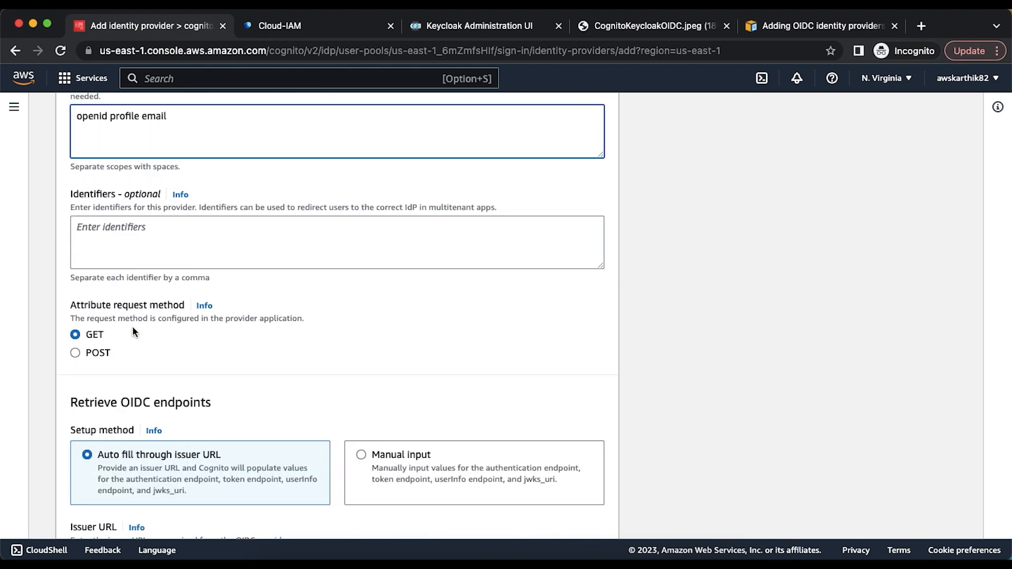
click(75, 353)
scroll(215, 362, down, 3)
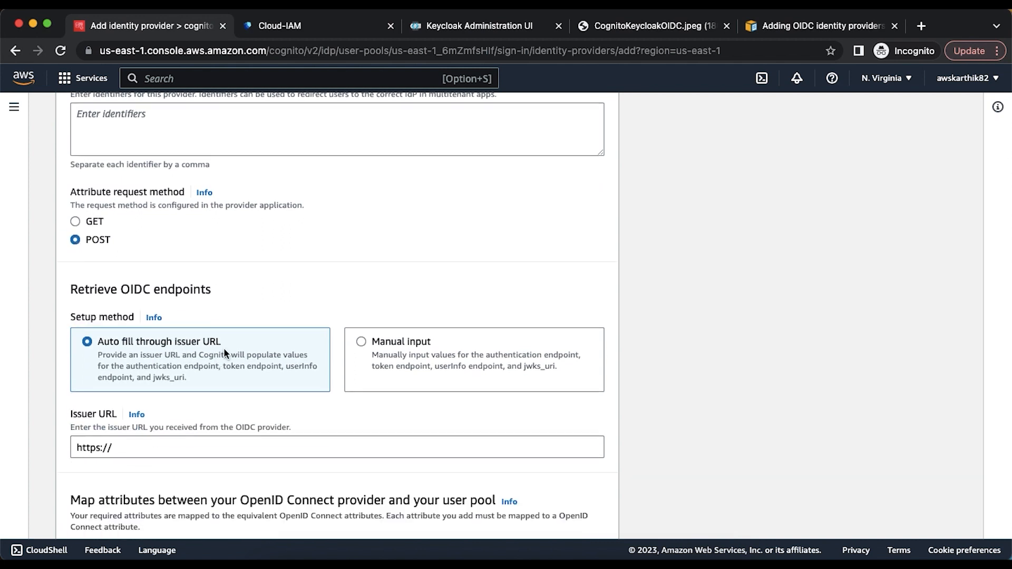
click(494, 29)
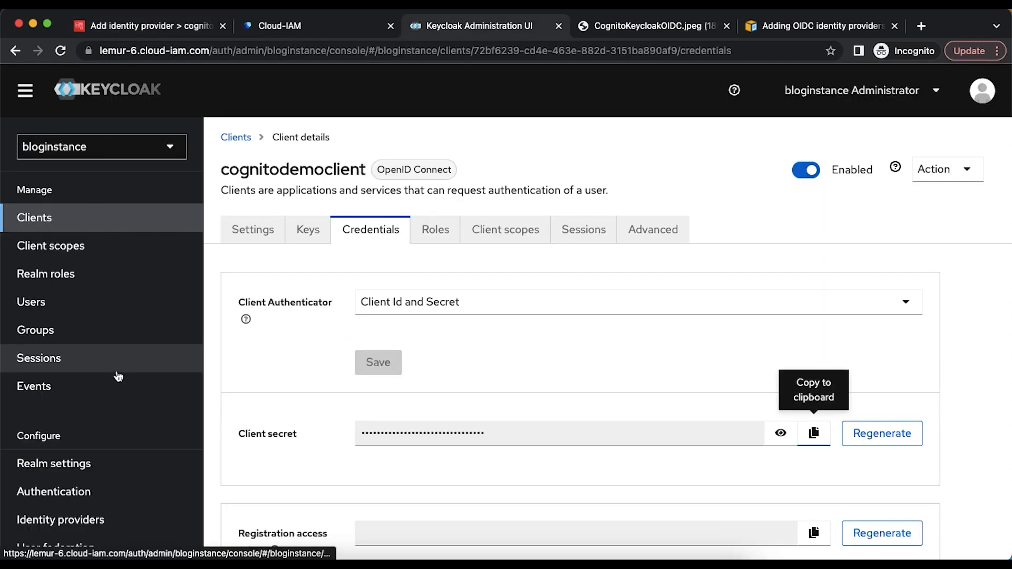
- Copy the bloginstance realm's issuer URL from its OpenID Endpoint Configuration
click(55, 470)
scroll(373, 391, down, 5)
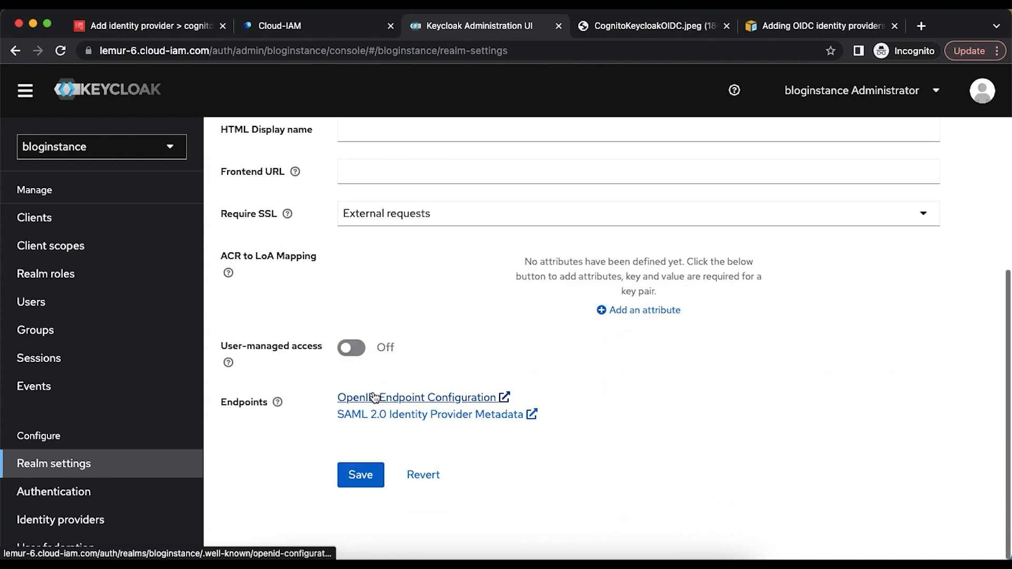
click(421, 402)
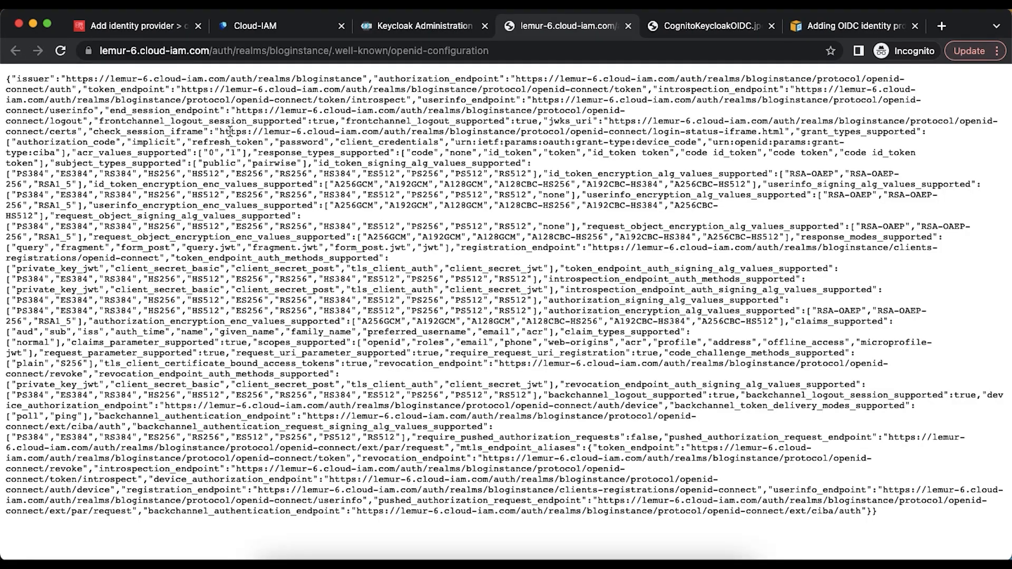
double_click(23, 79)
drag(66, 78, 115, 78)
drag(358, 74, 362, 75)
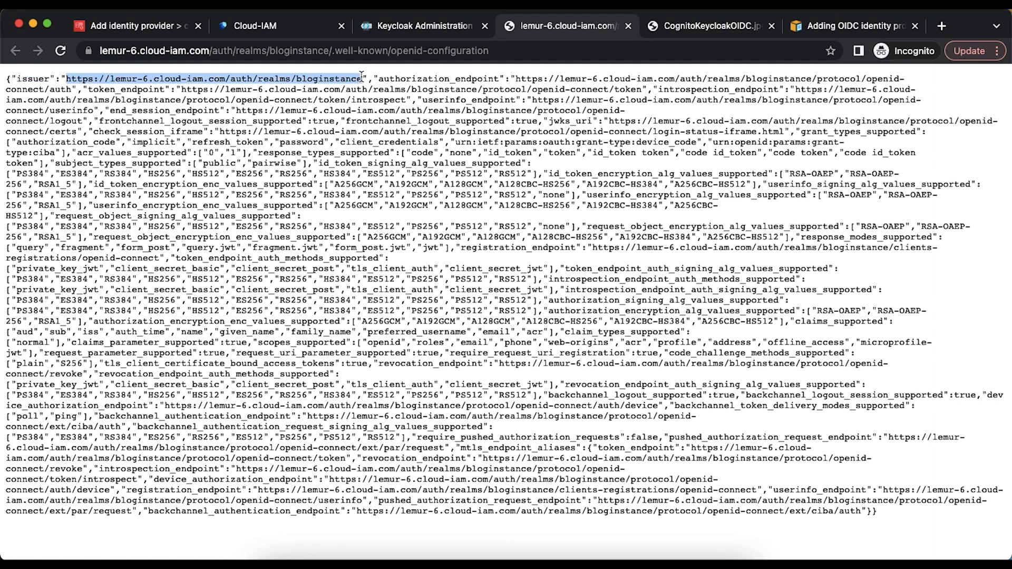
click(136, 33)
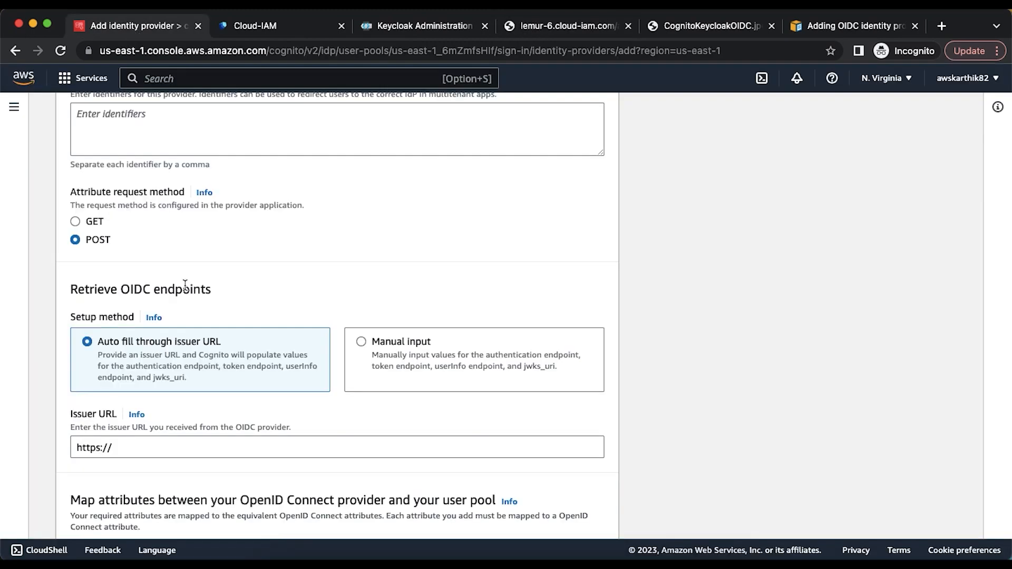
- Paste the Keycloak bloginstance issuer URL into the Issuer URL field
scroll(185, 284, down, 5)
click(121, 328)
key(super+a)
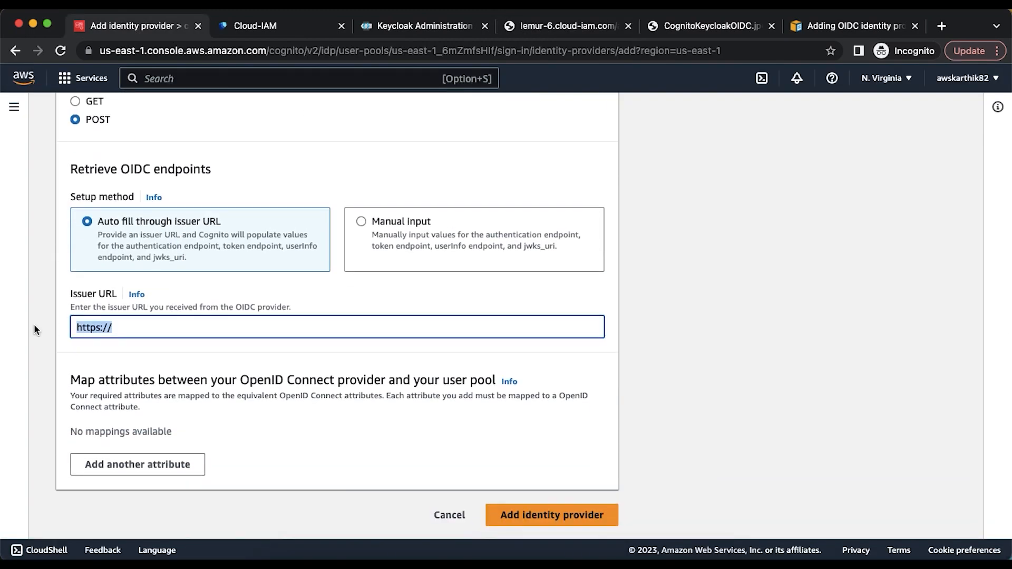
key(super+v)
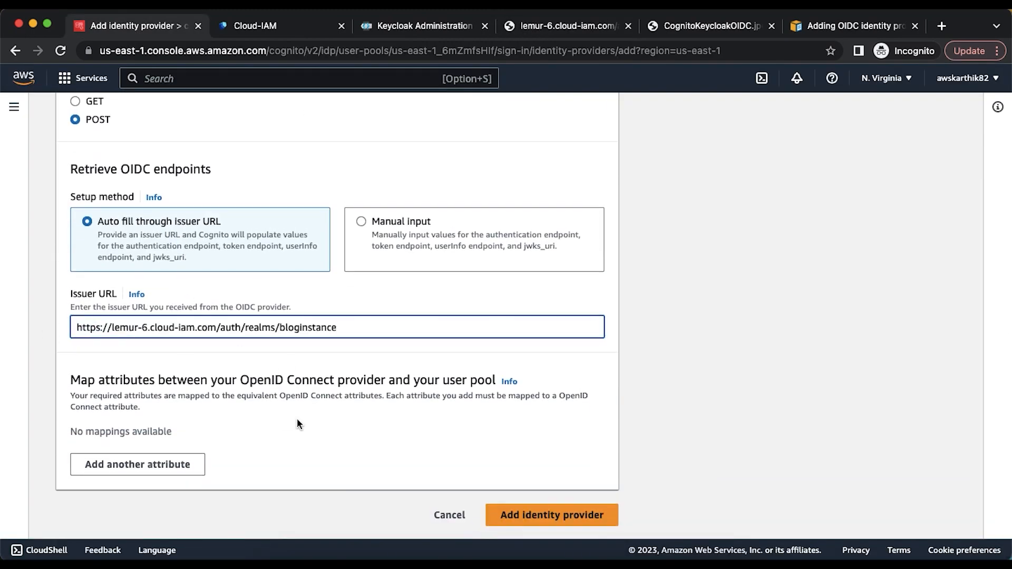
- Map the email user pool attribute to the OIDC attribute email
click(163, 463)
scroll(258, 420, down, 1)
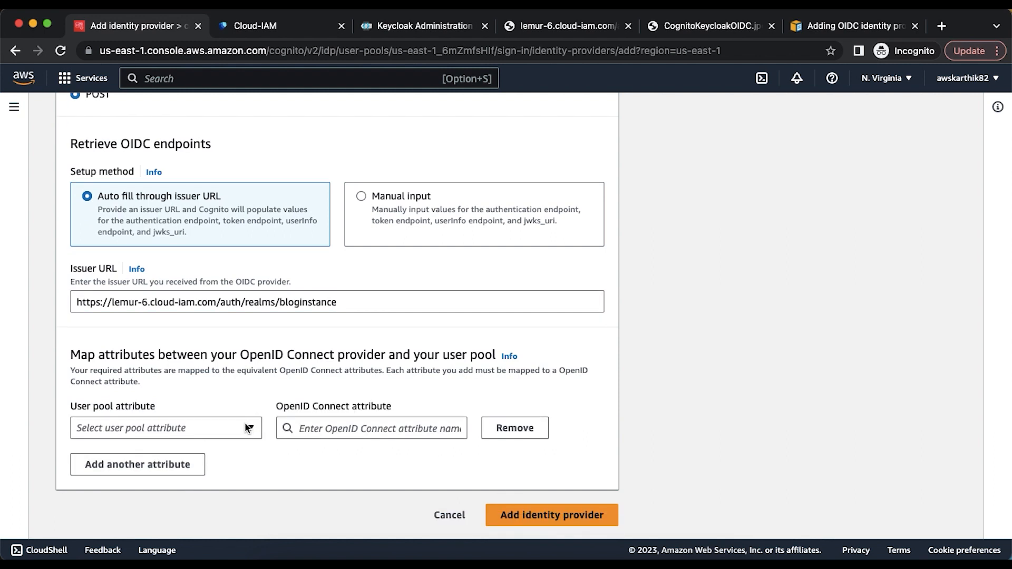
click(244, 422)
click(155, 209)
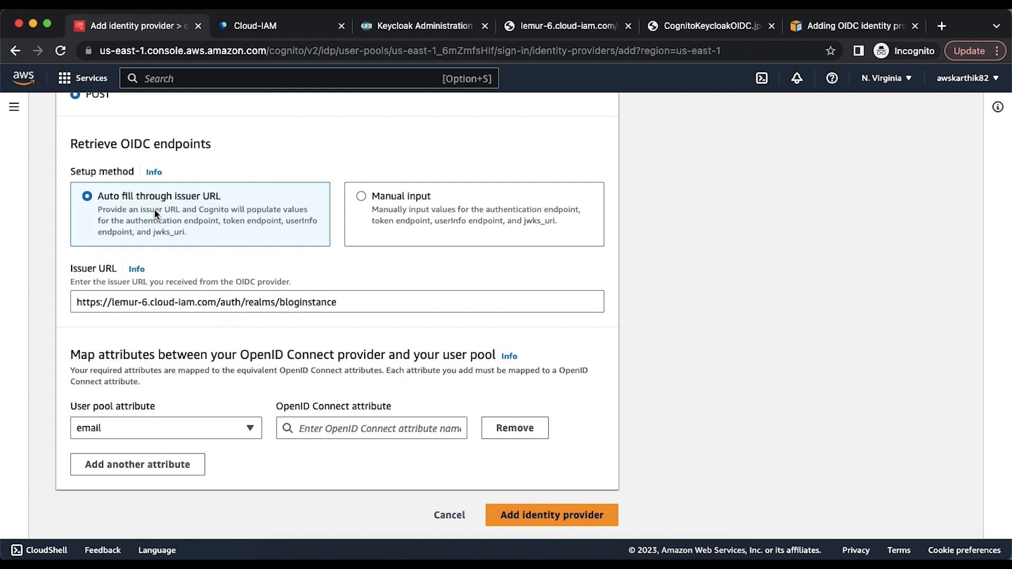
click(325, 432)
text(email)
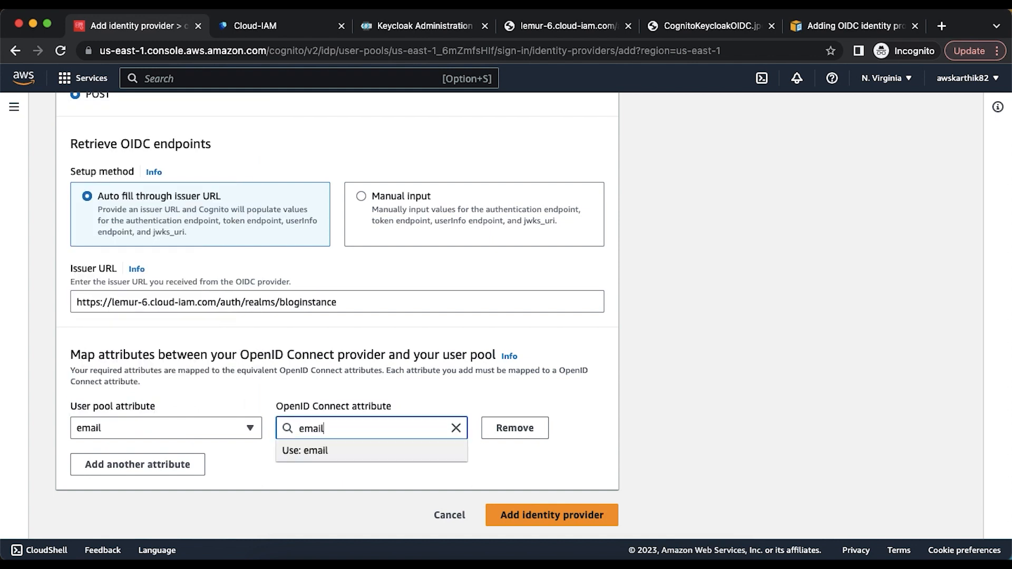
- Map family_name and given_name to the same-named OIDC attributes
click(181, 466)
click(143, 465)
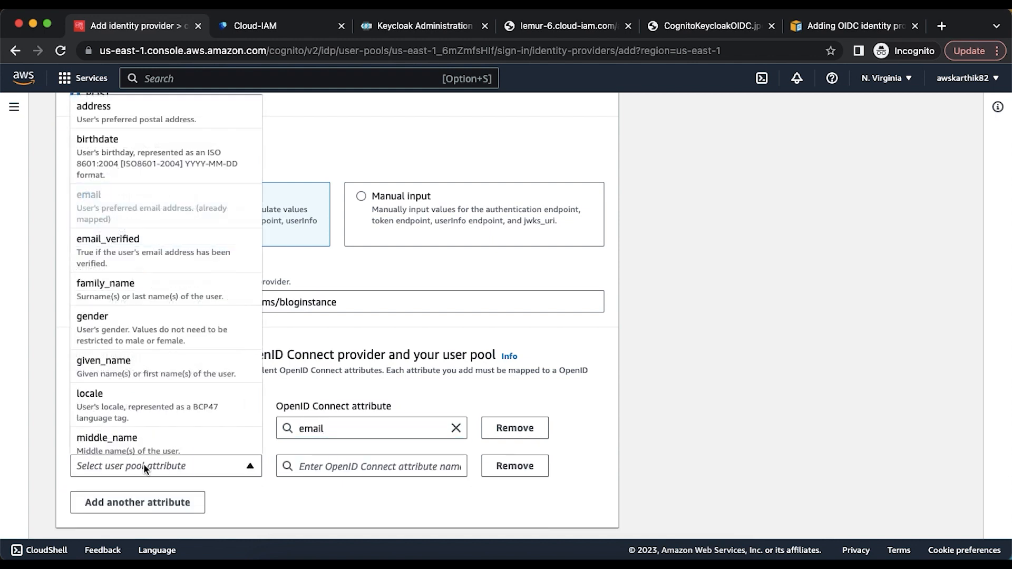
click(128, 291)
click(311, 465)
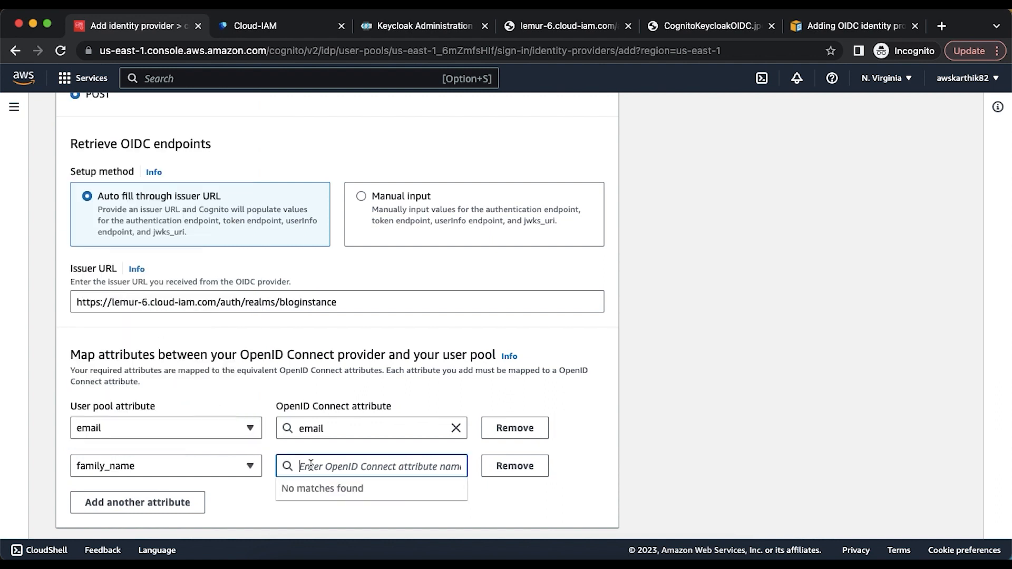
text(family_name)
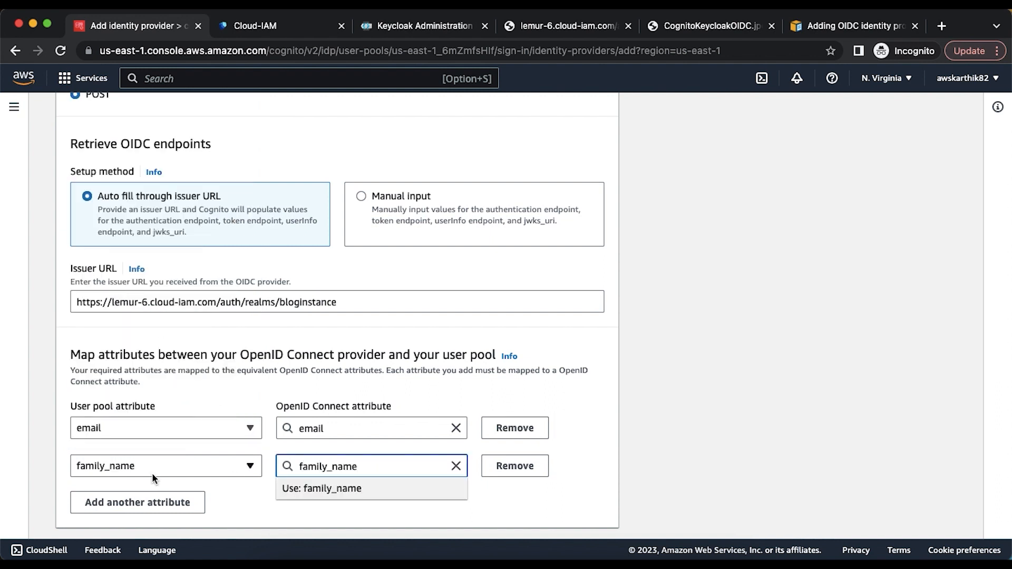
click(140, 501)
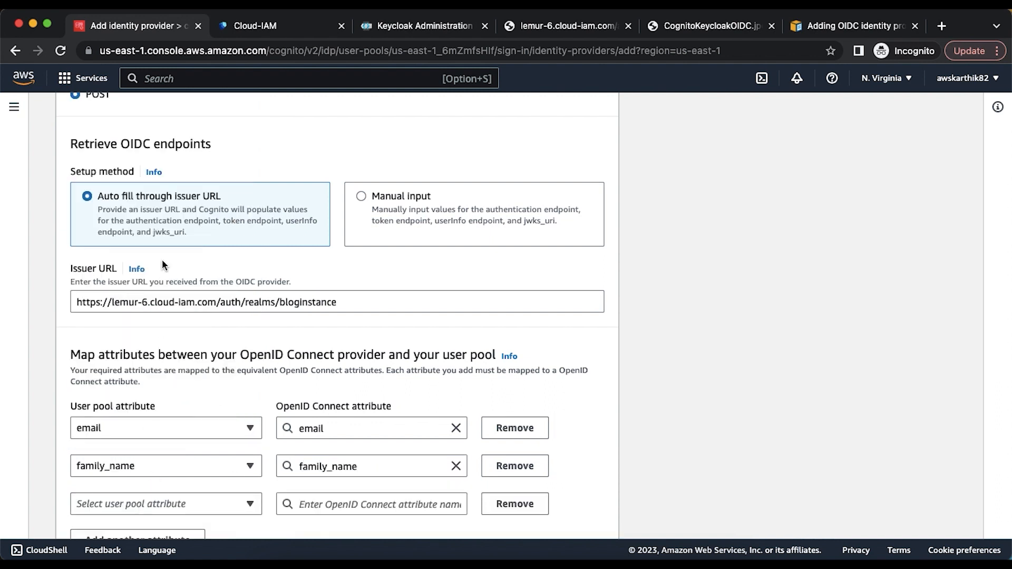
click(156, 507)
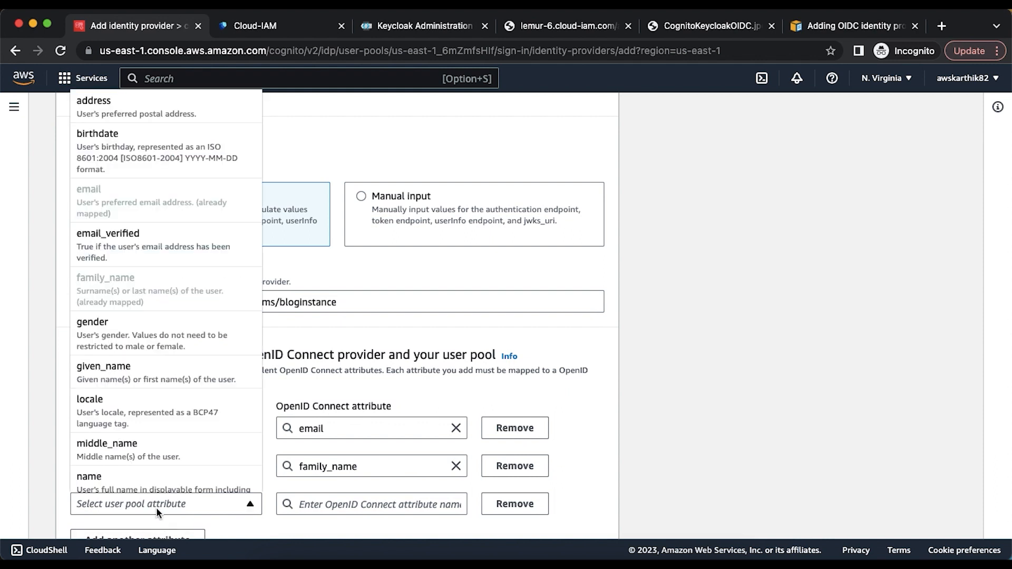
click(133, 375)
click(322, 501)
text(giv)
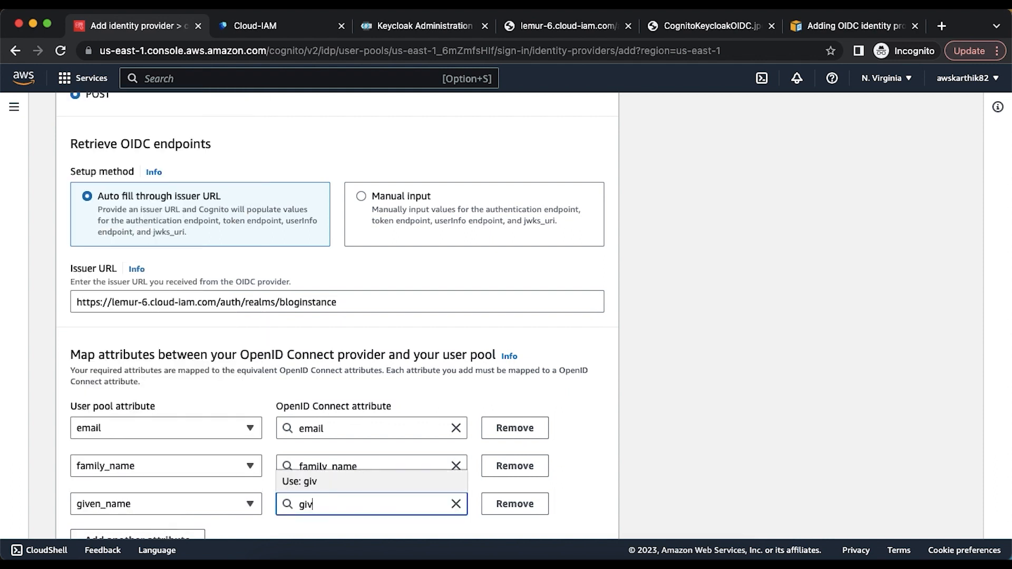
text(en_name)
click(567, 413)
scroll(567, 412, down, 3)
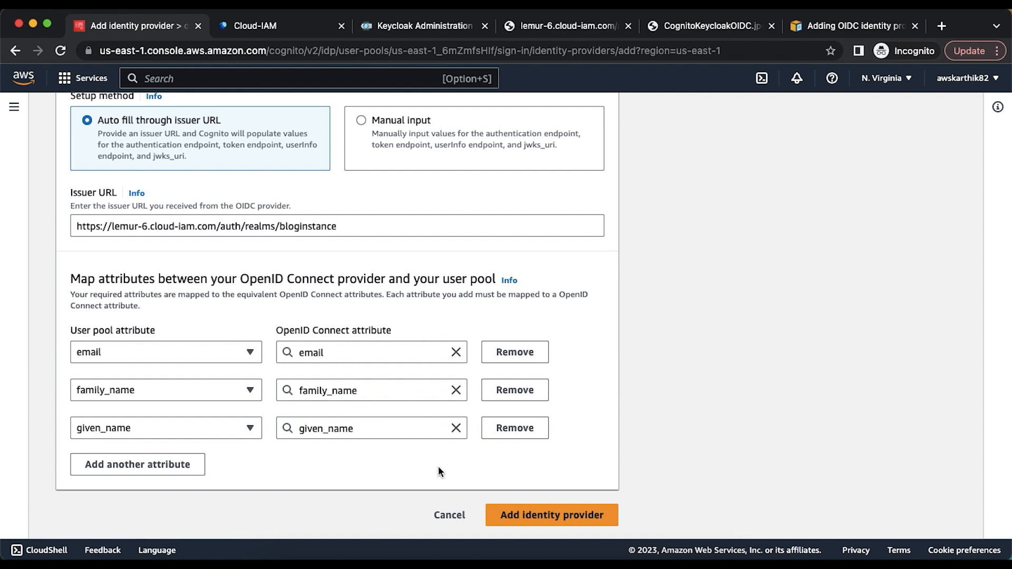
- Add the keycloak OIDC identity provider to the user pool
click(539, 516)
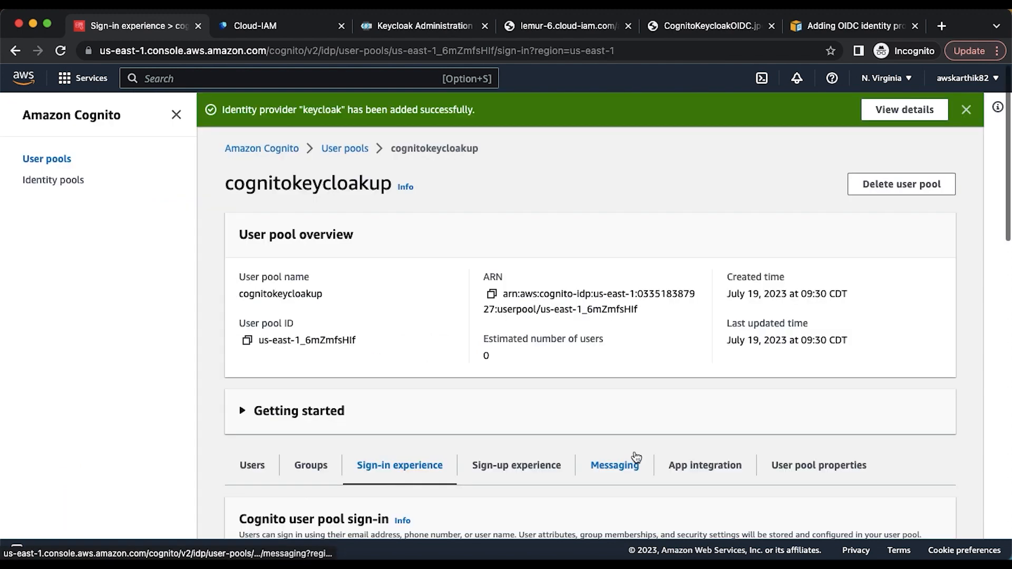
scroll(636, 458, down, 10)
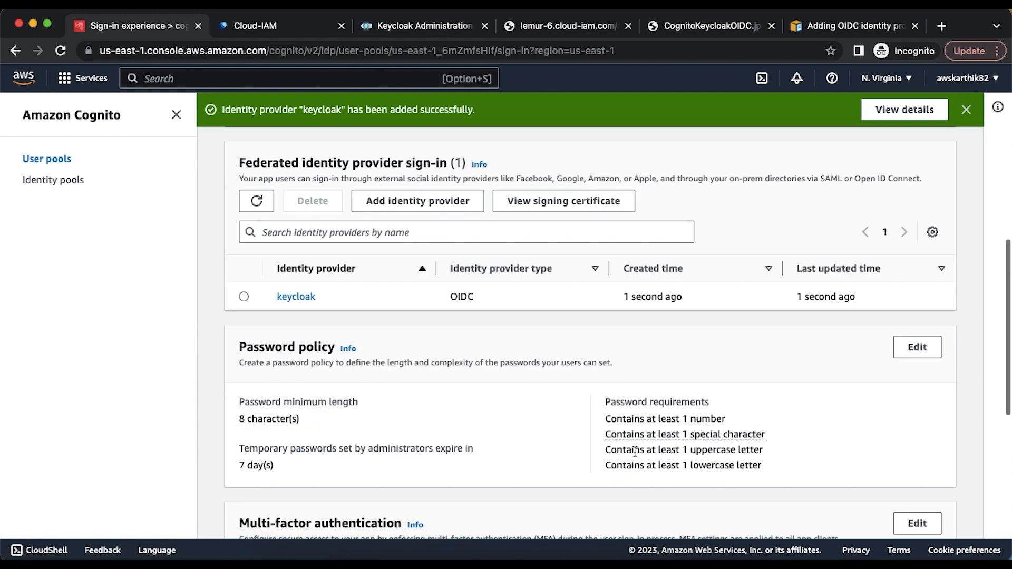
scroll(635, 451, down, 4)
scroll(634, 450, up, 6)
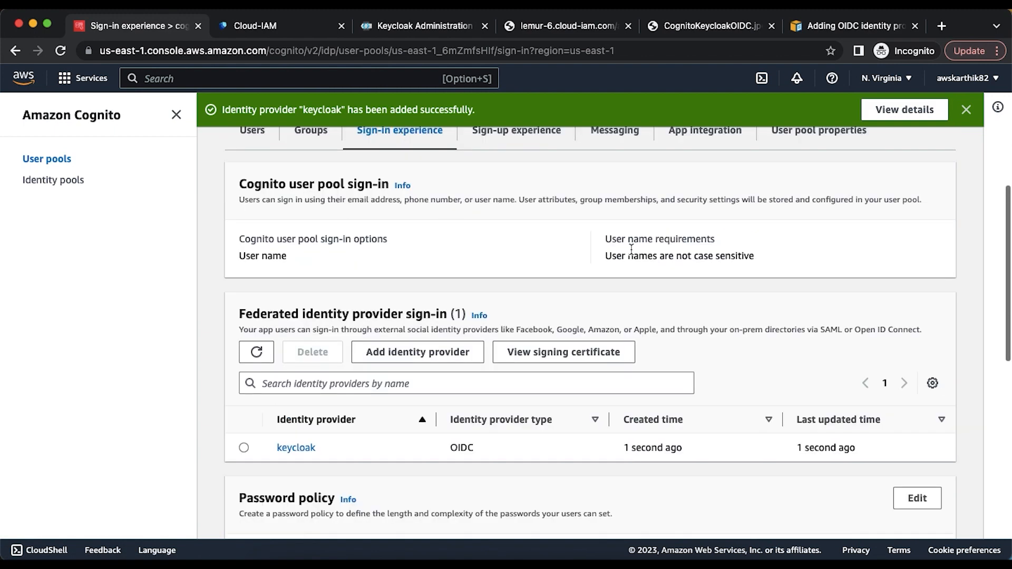
scroll(633, 253, up, 5)
- Open the cogkcclient app client from the App integration settings
click(693, 290)
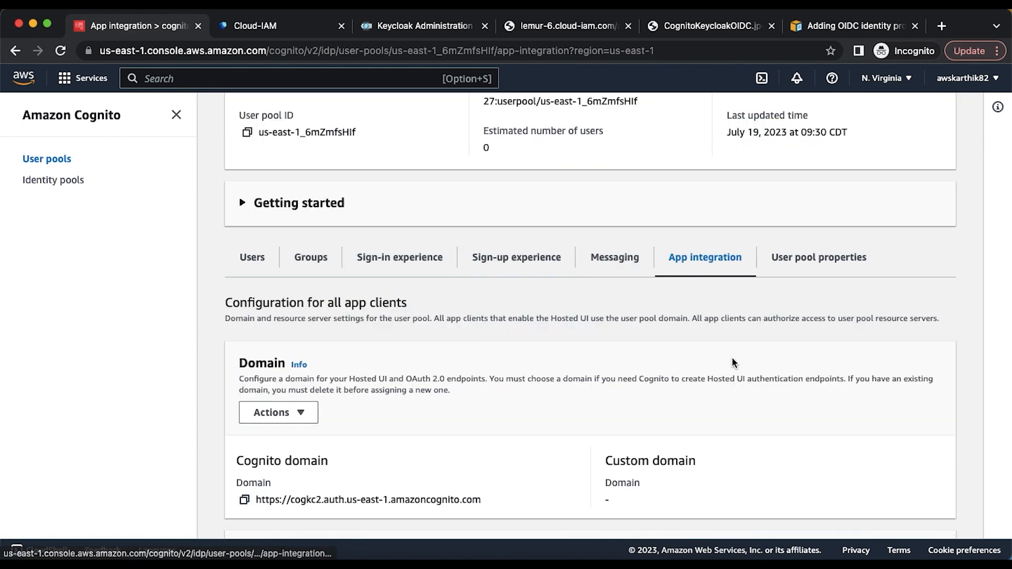
scroll(732, 359, down, 12)
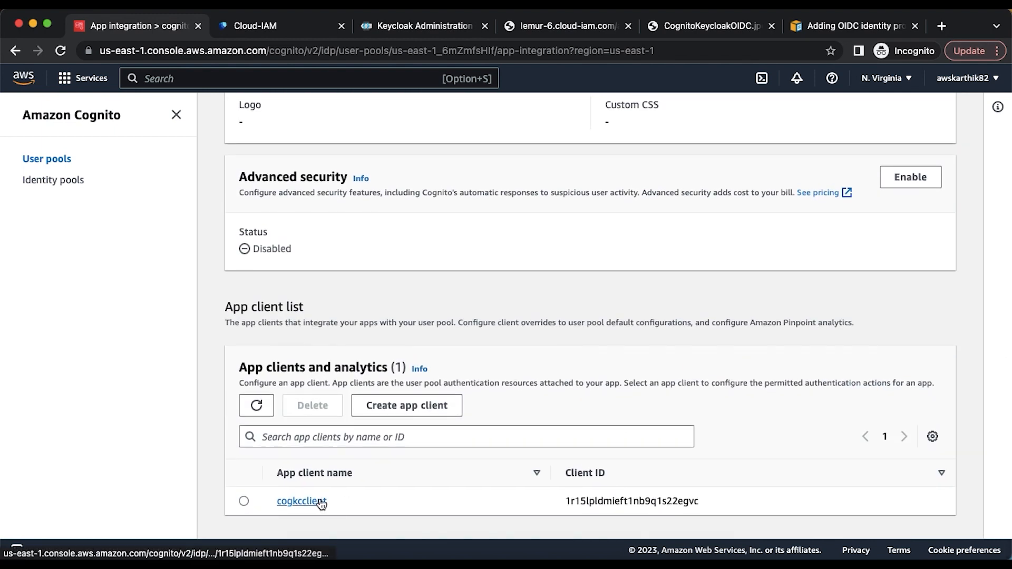
click(320, 502)
scroll(383, 455, down, 5)
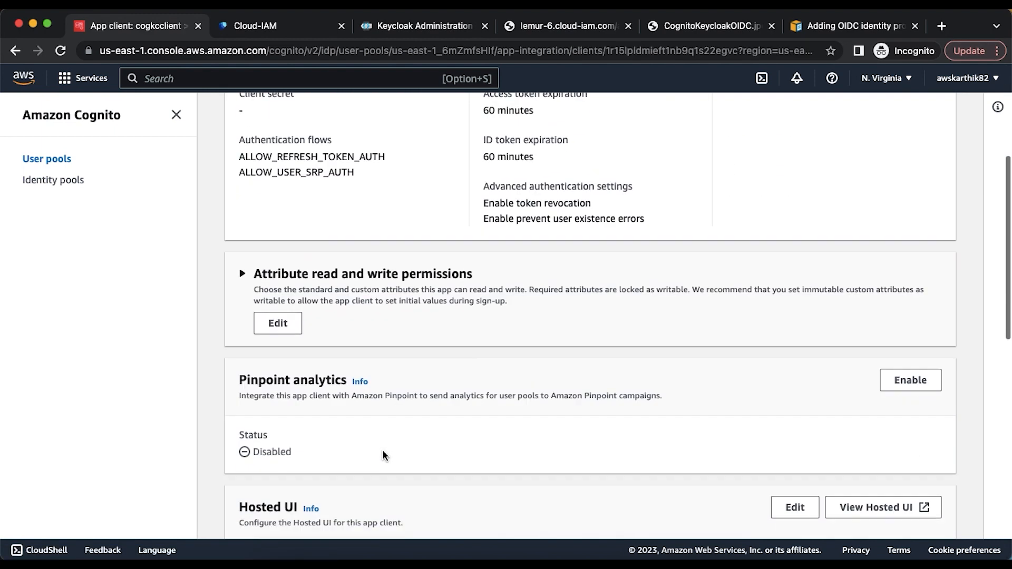
scroll(383, 454, down, 3)
- Add keycloak as an identity provider for the cogkcclient hosted UI and save the changes
click(795, 366)
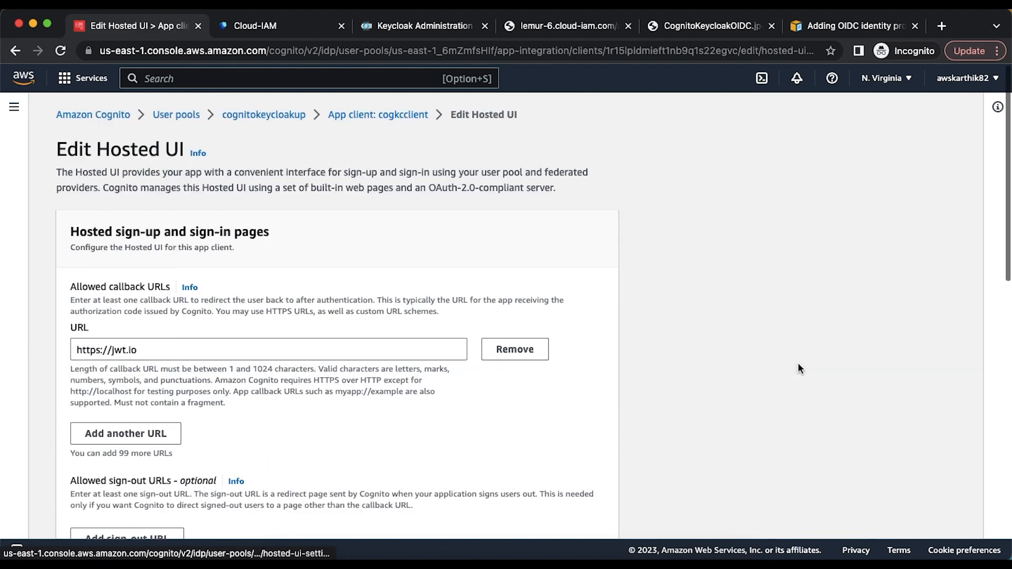
scroll(355, 368, down, 4)
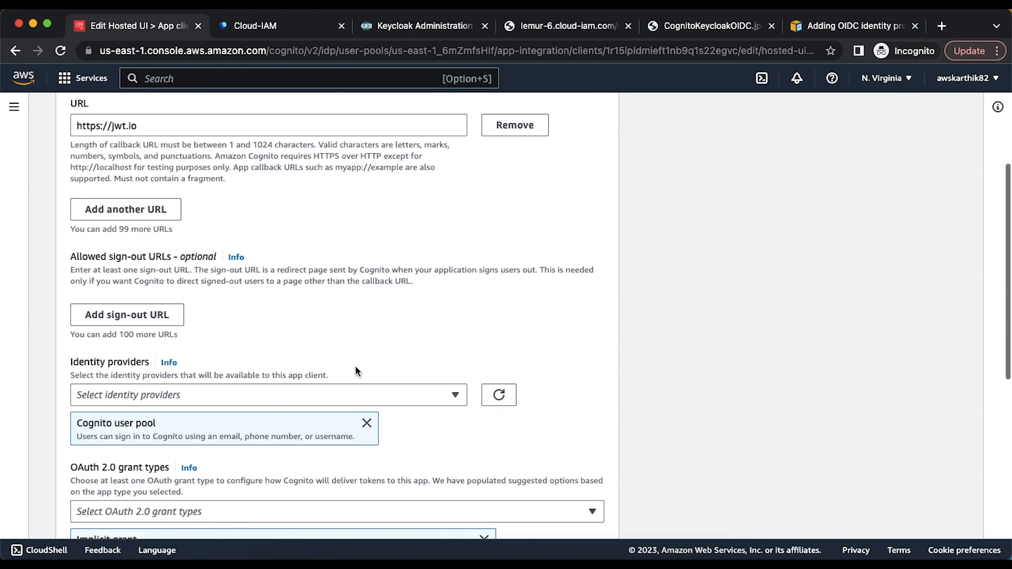
click(193, 395)
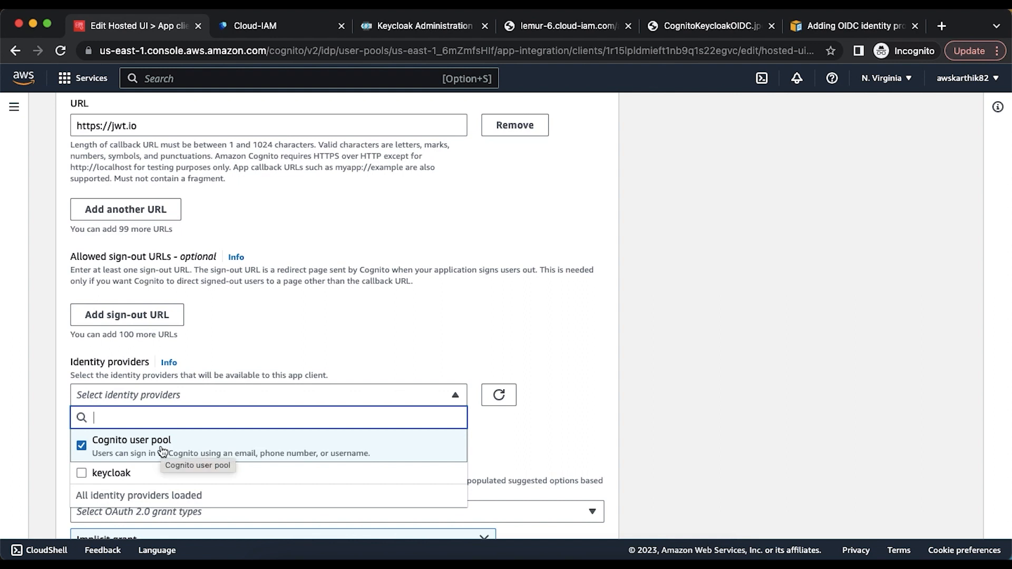
click(109, 475)
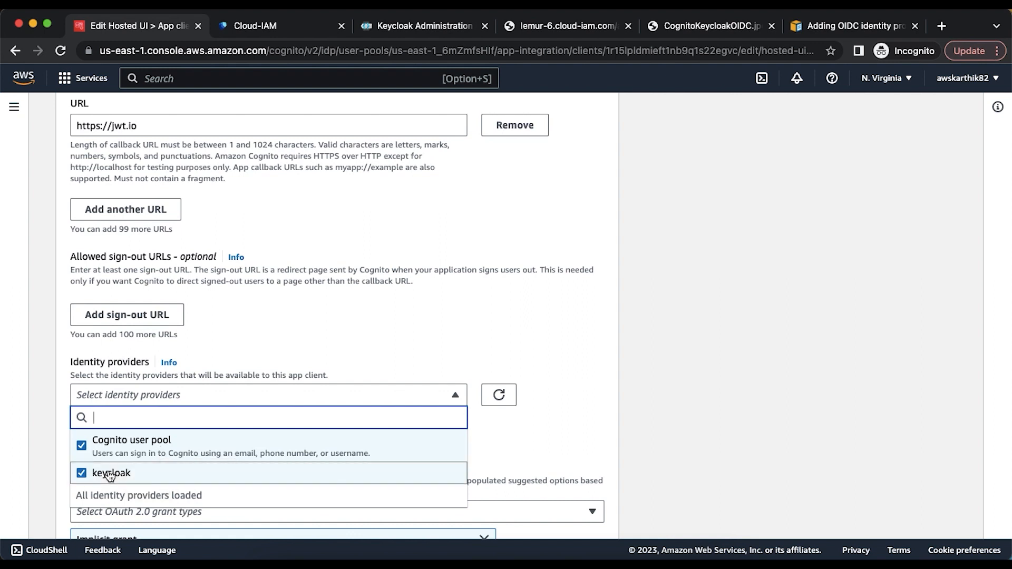
click(609, 410)
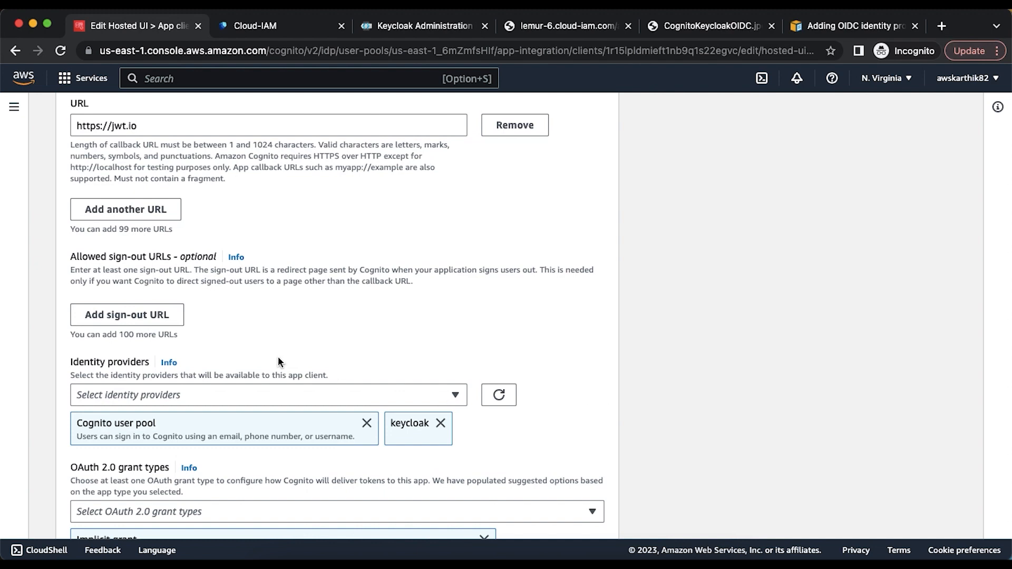
scroll(150, 358, down, 7)
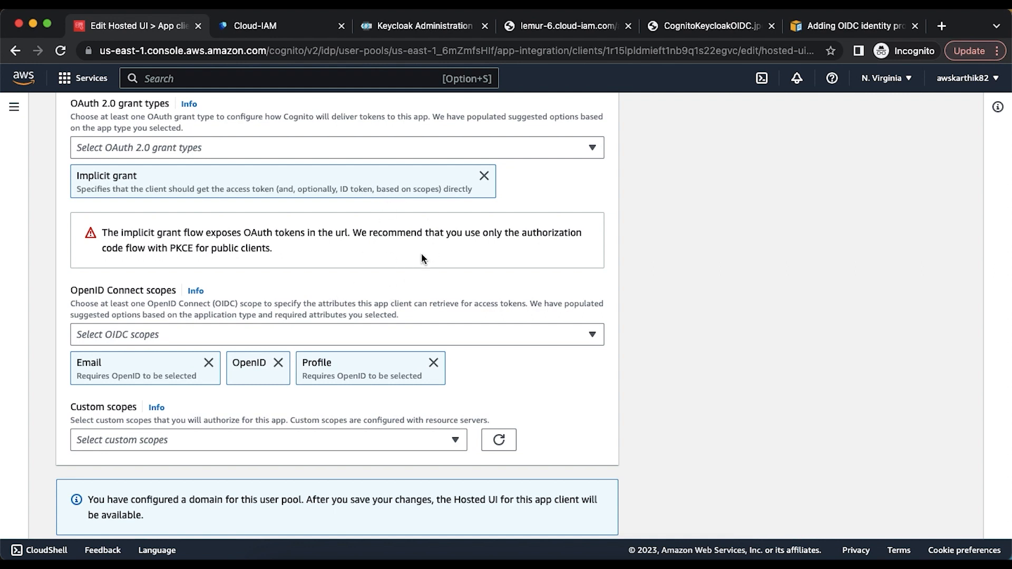
scroll(421, 257, down, 1)
click(567, 513)
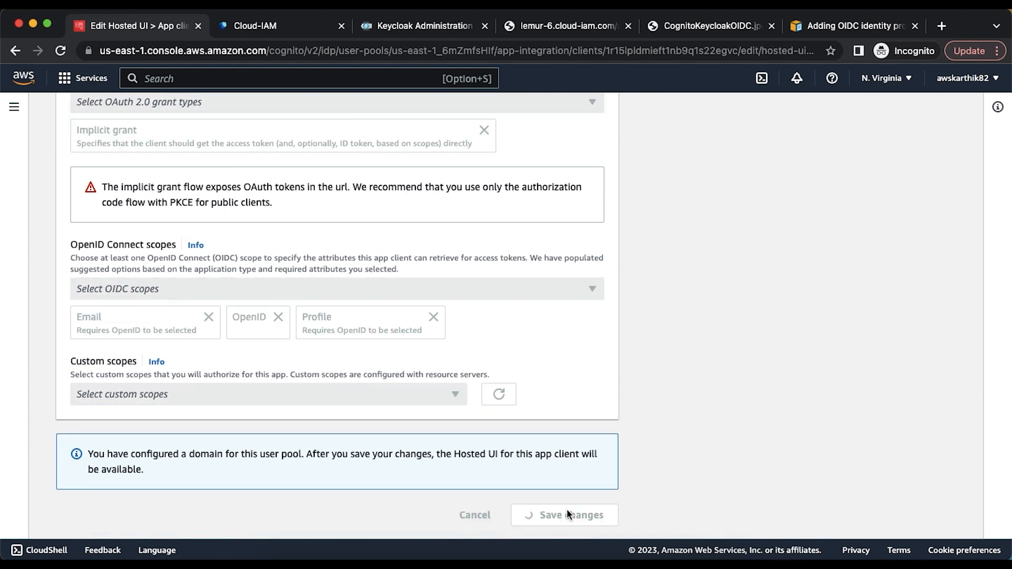
scroll(685, 438, down, 6)
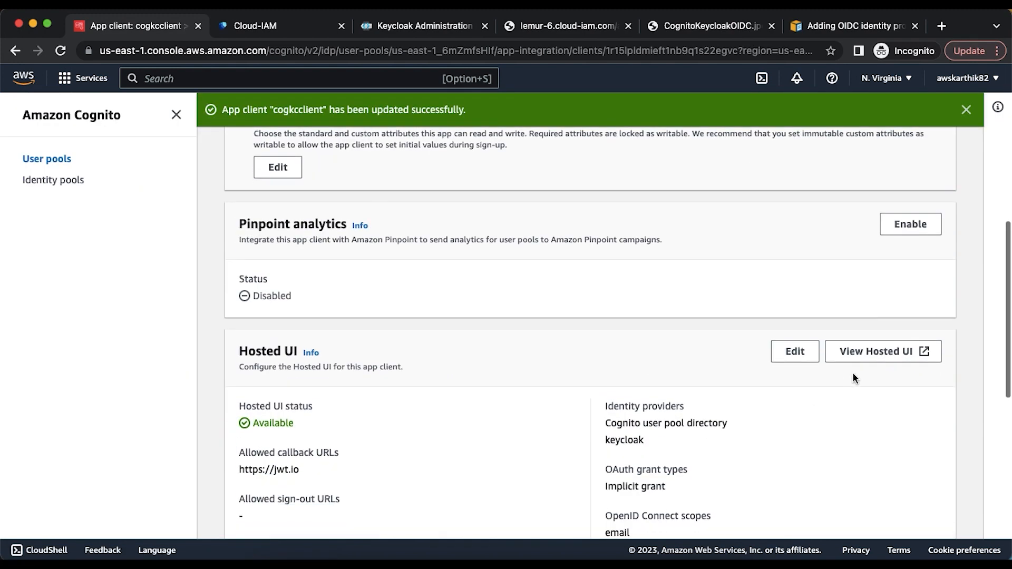
- Copy the View Hosted UI link address and switch over to Firefox
right_click(877, 352)
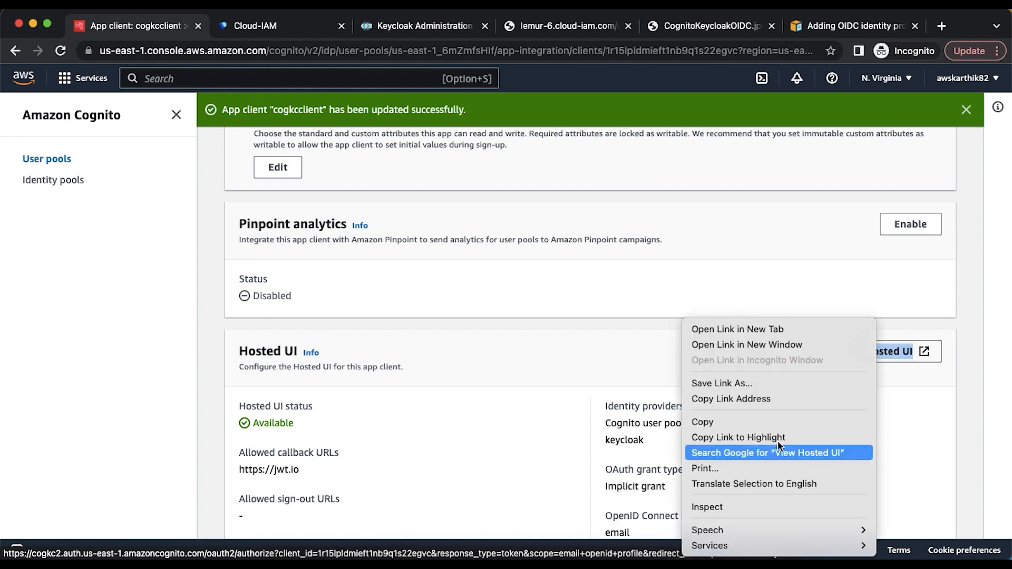
click(780, 399)
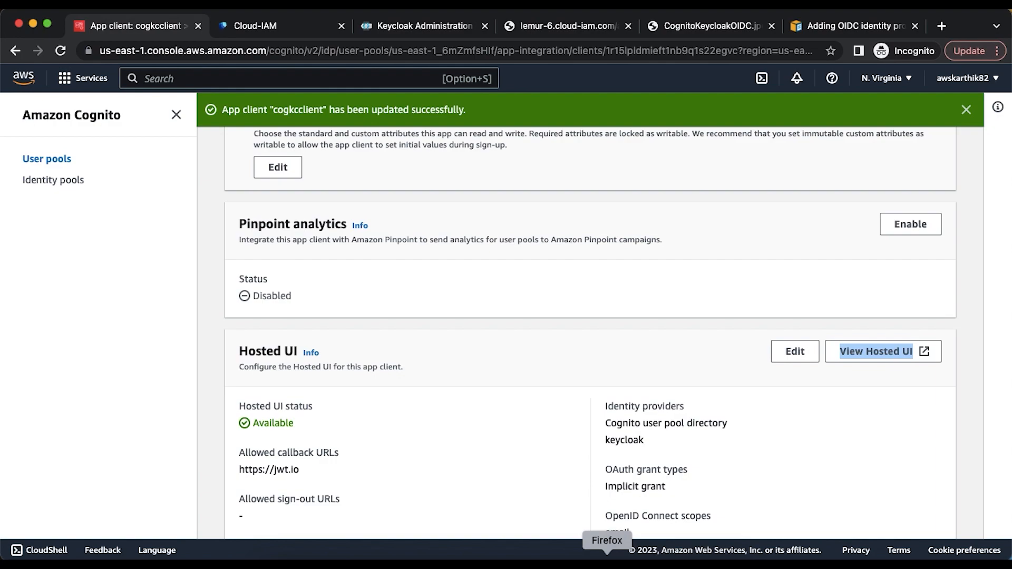
click(607, 563)
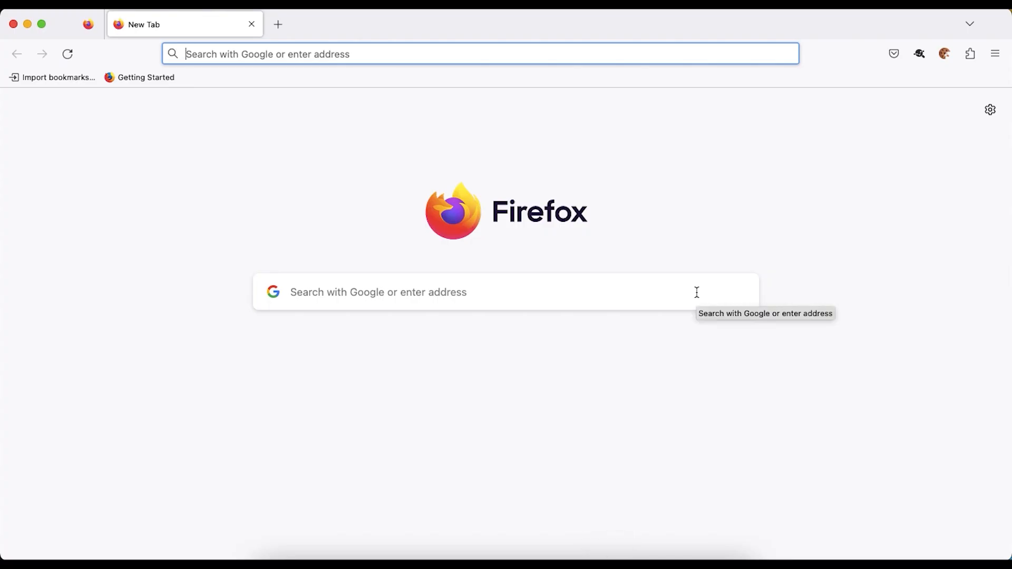
- Start SAML-tracer, then load the copied Cognito hosted UI address in Firefox
click(920, 54)
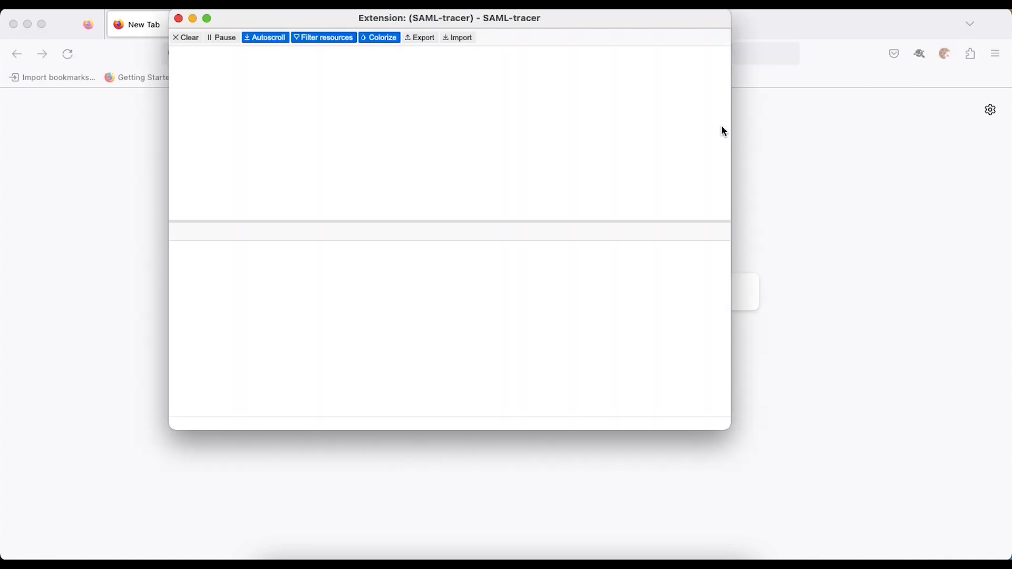
click(797, 153)
click(413, 52)
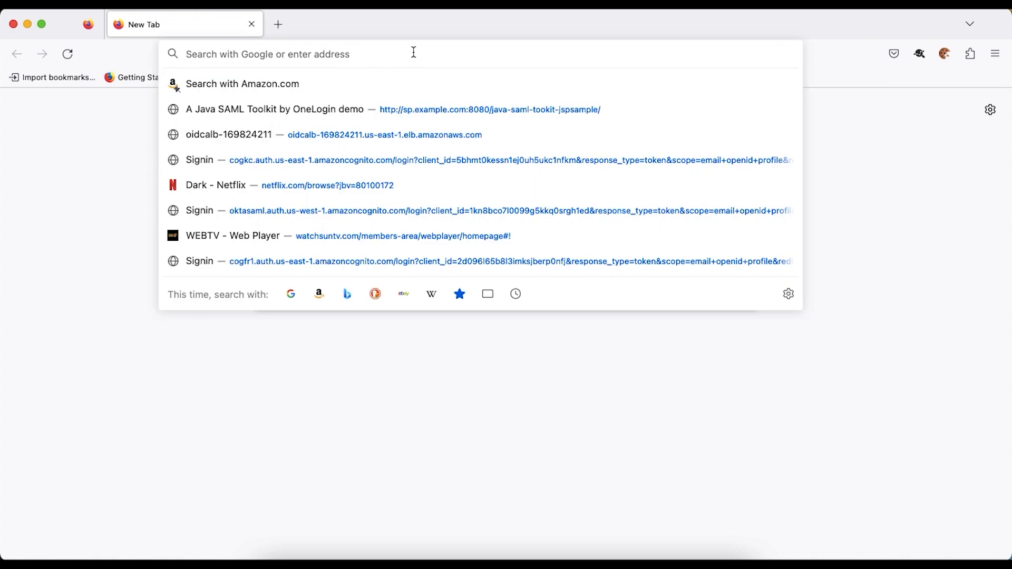
key(super+v)
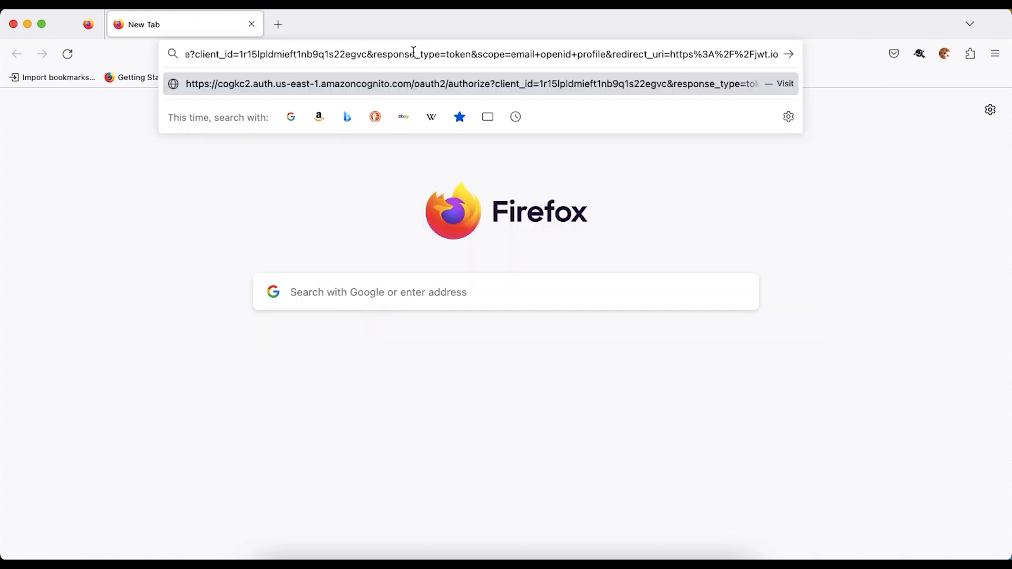
key(Return)
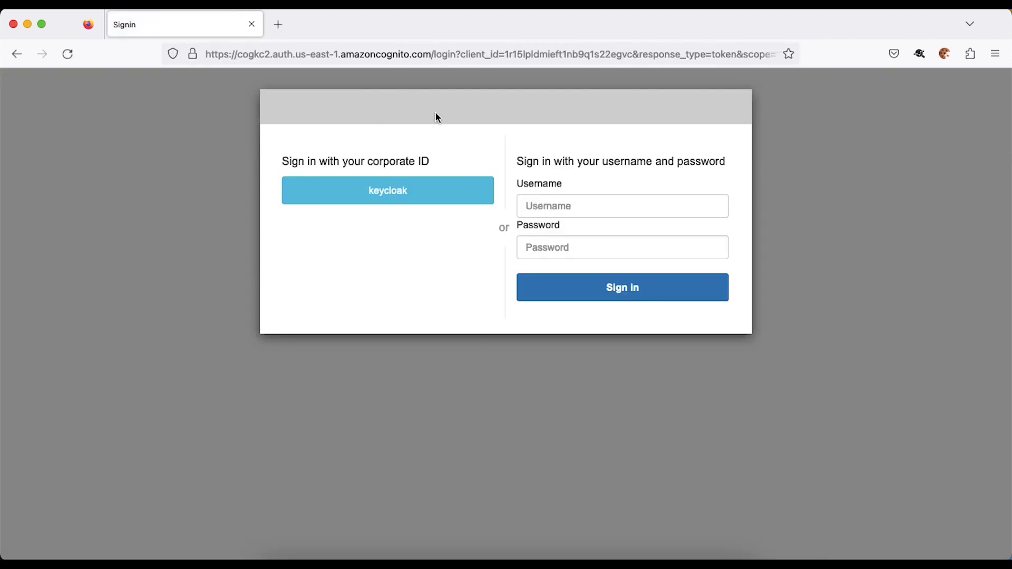
- Dismiss the saved-login suggestions and choose keycloak under 'Sign in with your corporate ID'
click(575, 214)
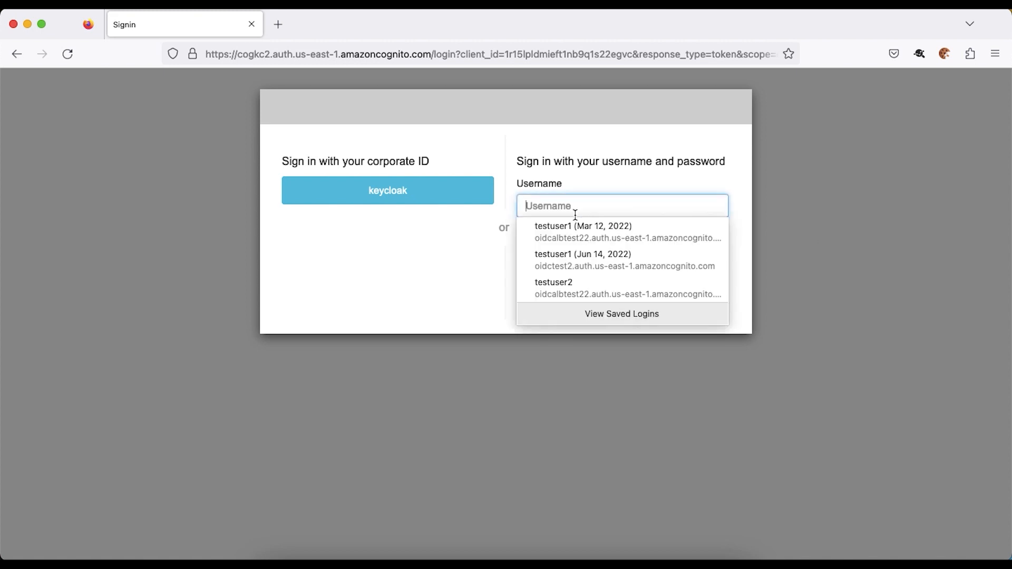
click(808, 185)
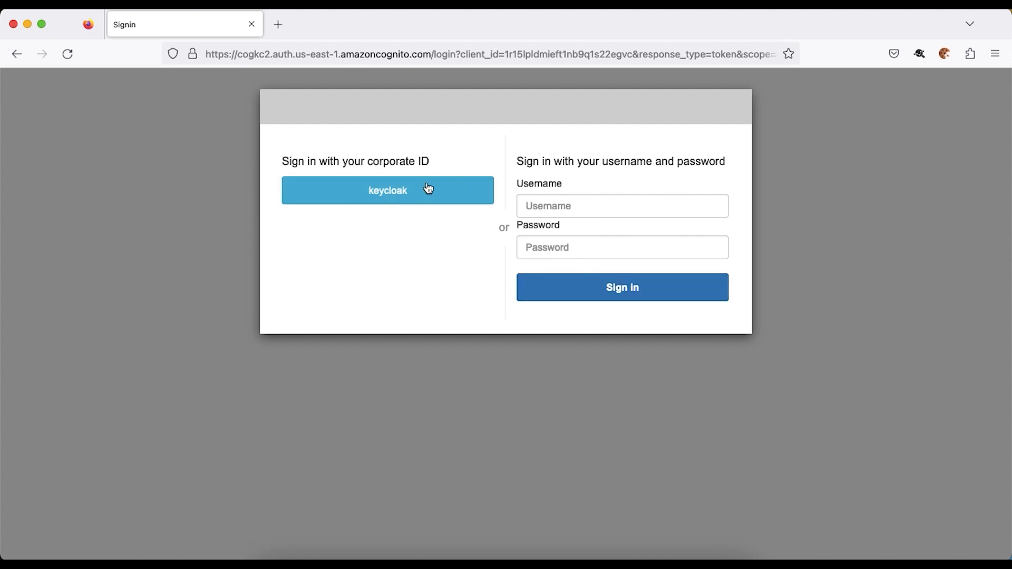
click(388, 191)
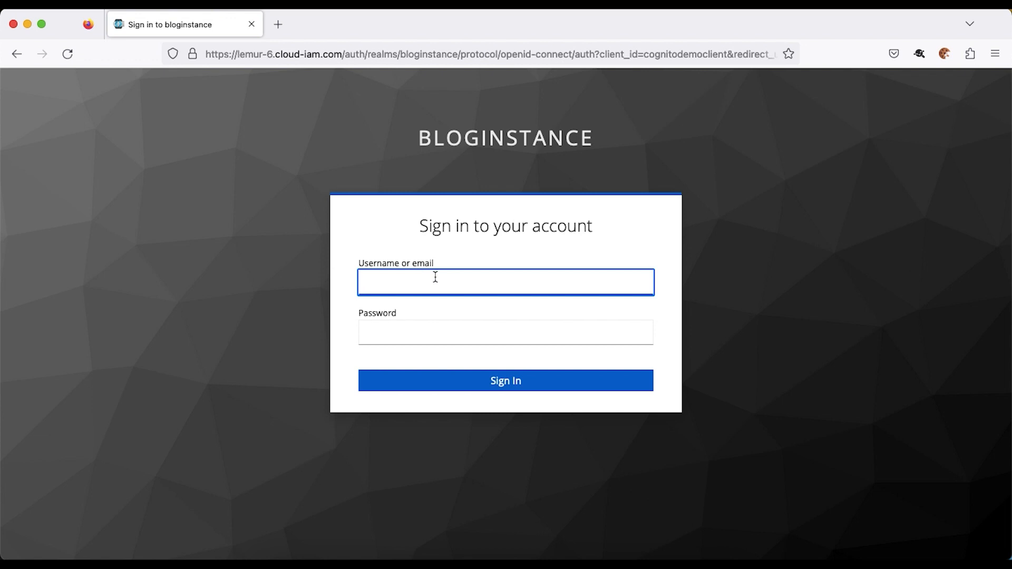
- Log in to Keycloak with the second test user's username and password, saving the login in Firefox
text(cognitotestuser2)
key(Tab)
text(****)
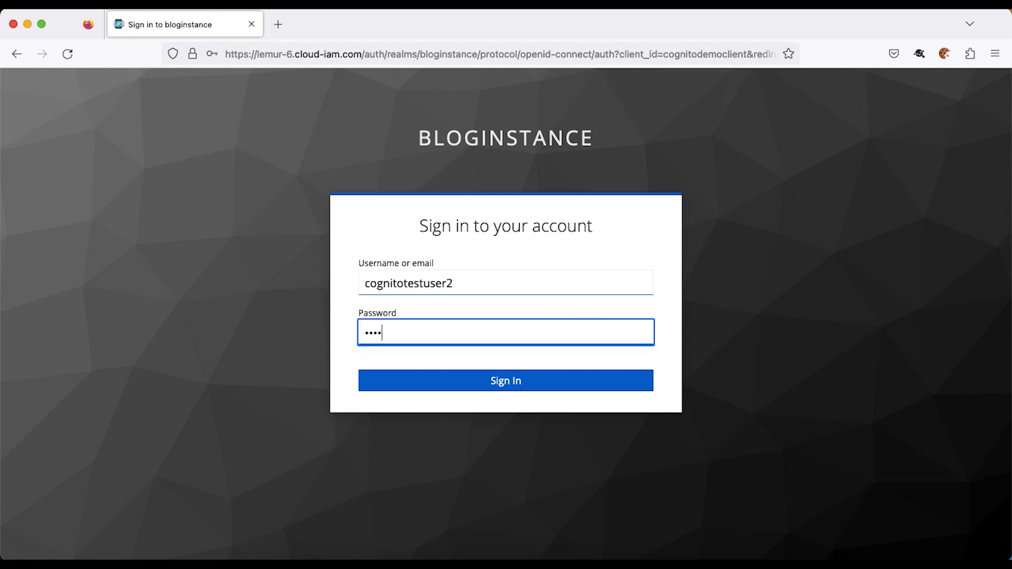
text(******)
key(Return)
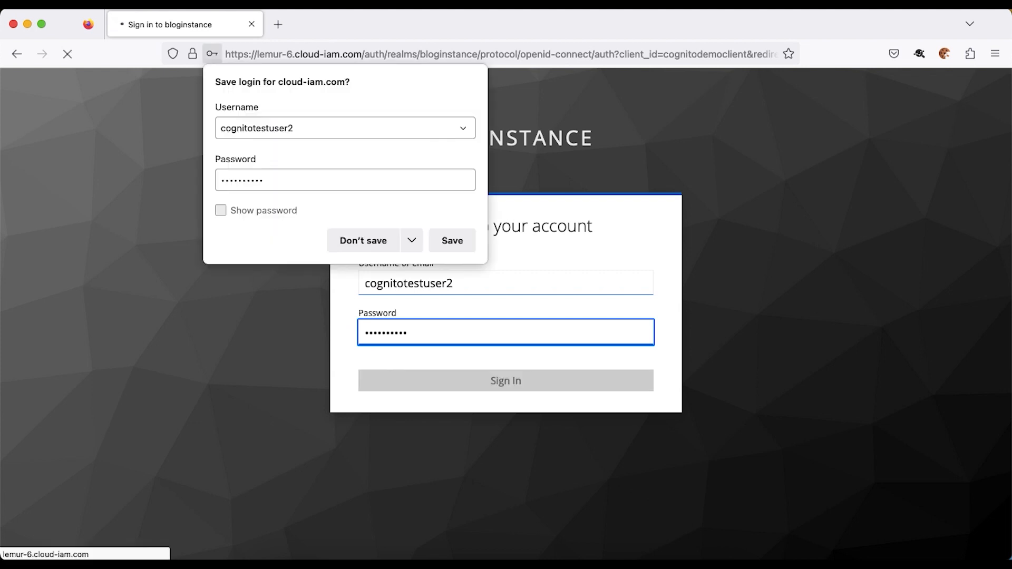
click(444, 248)
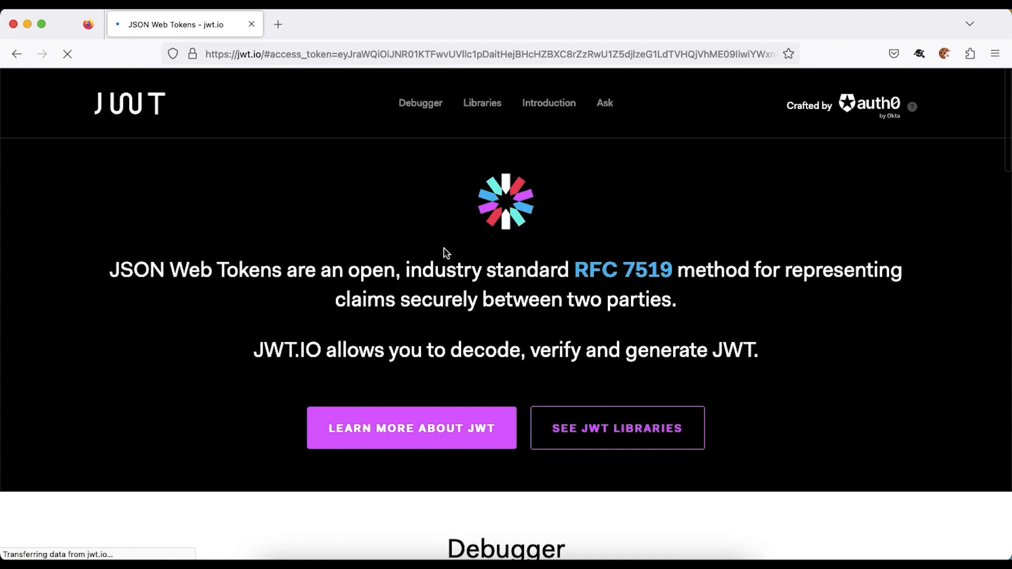
- Check the jwt.io payload shows family_name 'Test User 2' and given_name 'Cognito', then bring up SAML-tracer
scroll(539, 241, down, 4)
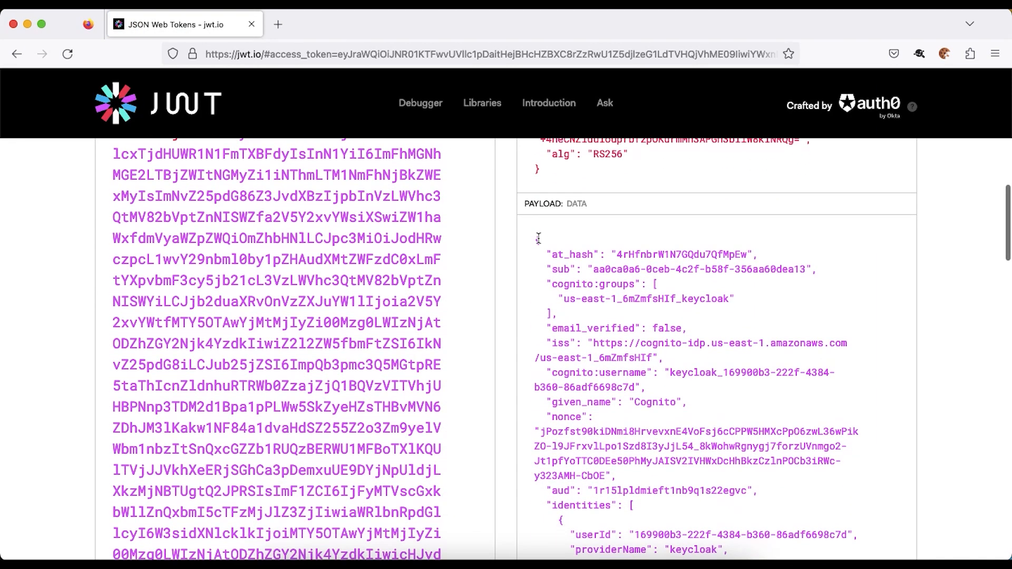
scroll(592, 289, down, 5)
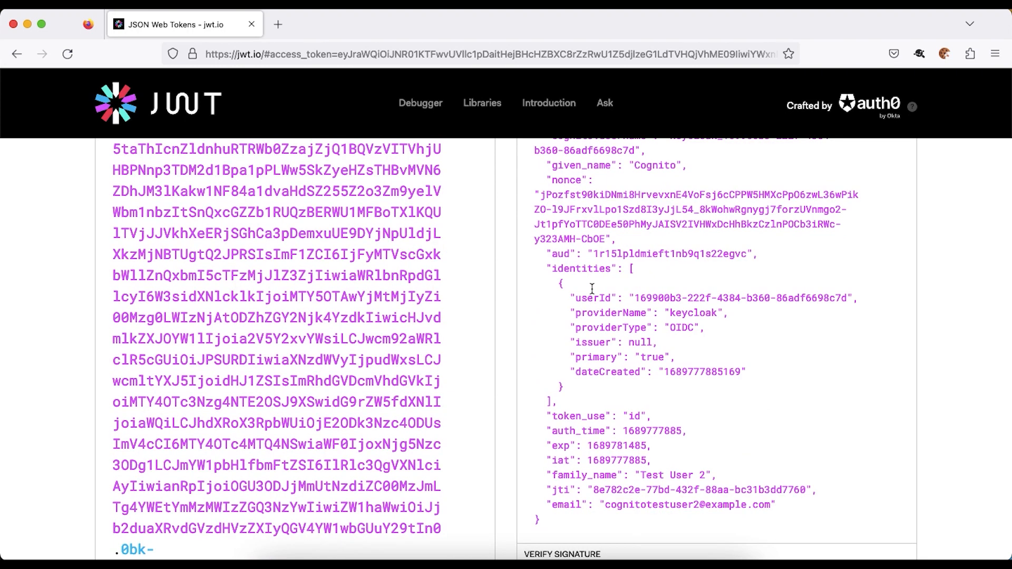
scroll(592, 289, down, 1)
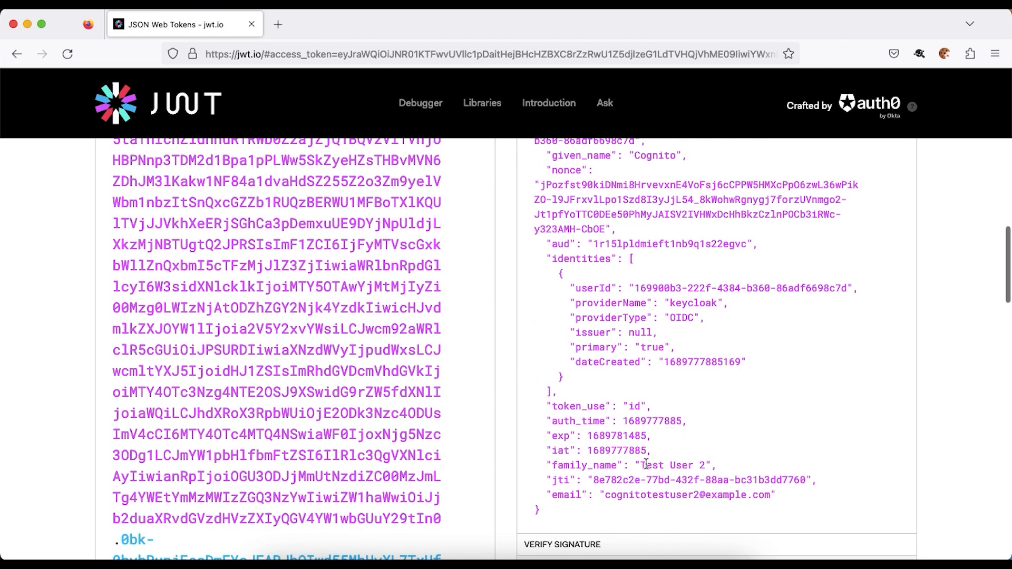
drag(640, 465, 694, 464)
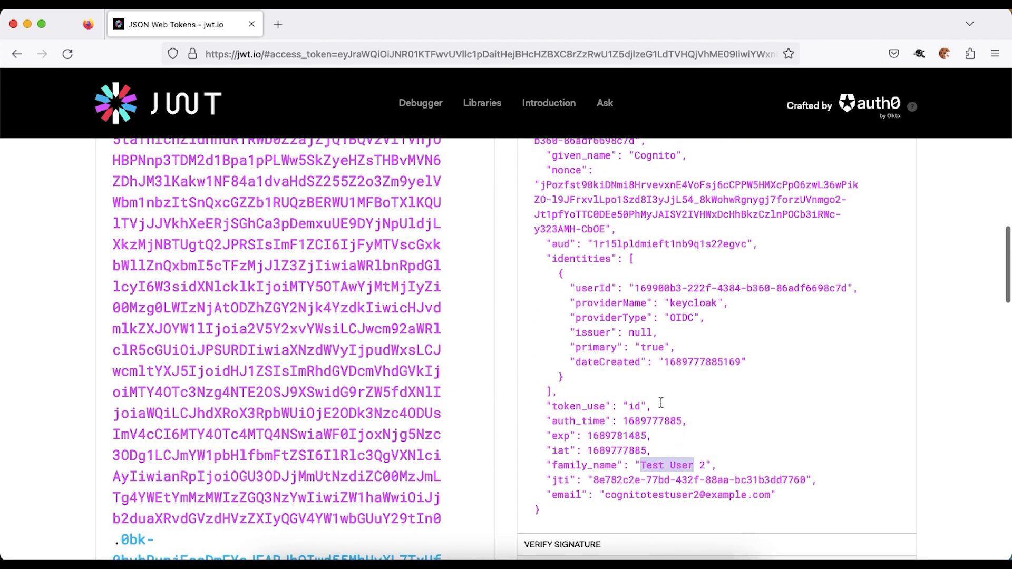
scroll(661, 403, up, 1)
drag(623, 510, 700, 511)
scroll(699, 458, up, 5)
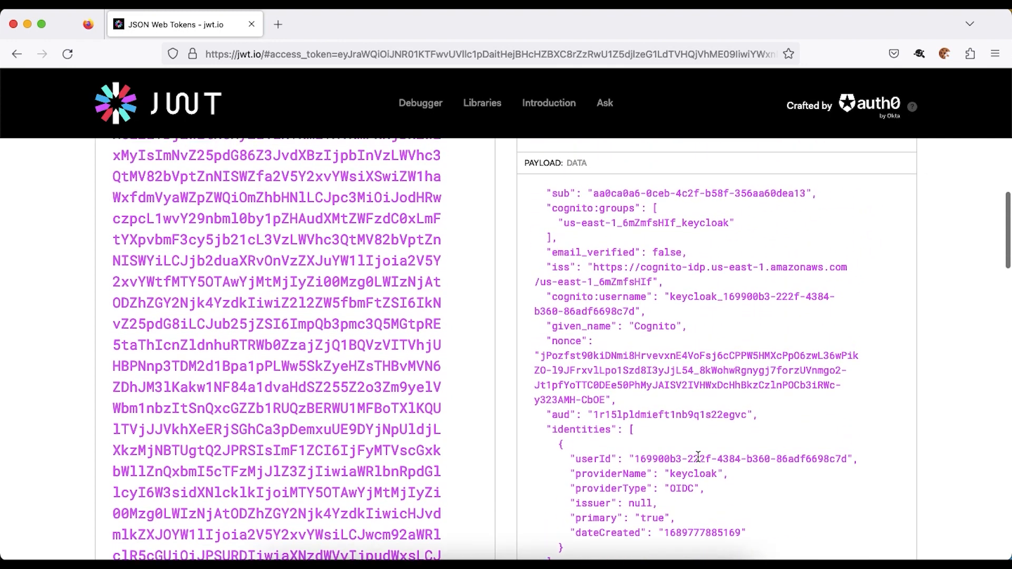
double_click(641, 327)
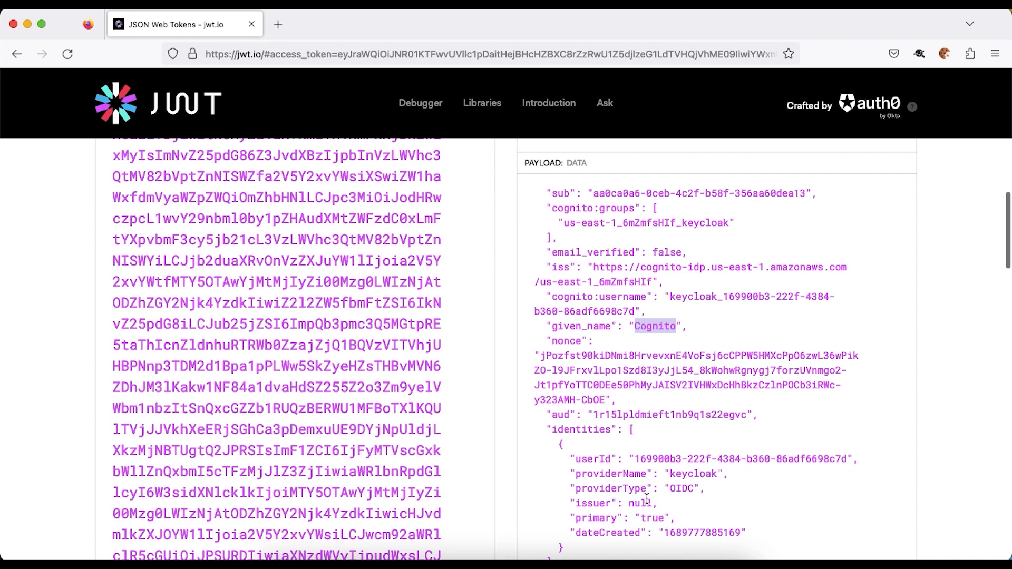
key(super+grave)
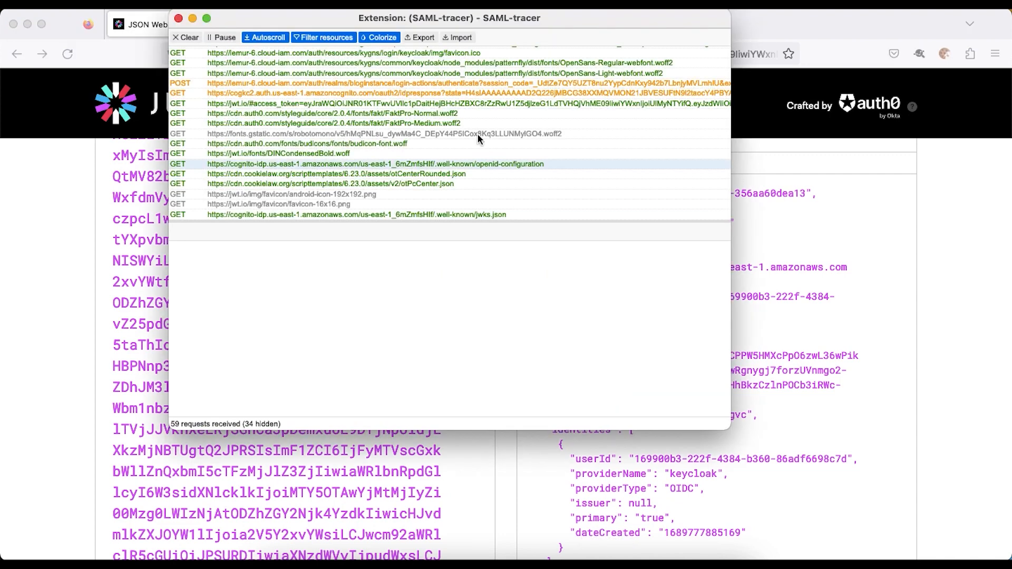
- Inspect the Keycloak authorize request's client_id cognitodemoclient and the returned authorization code
scroll(476, 93, up, 2)
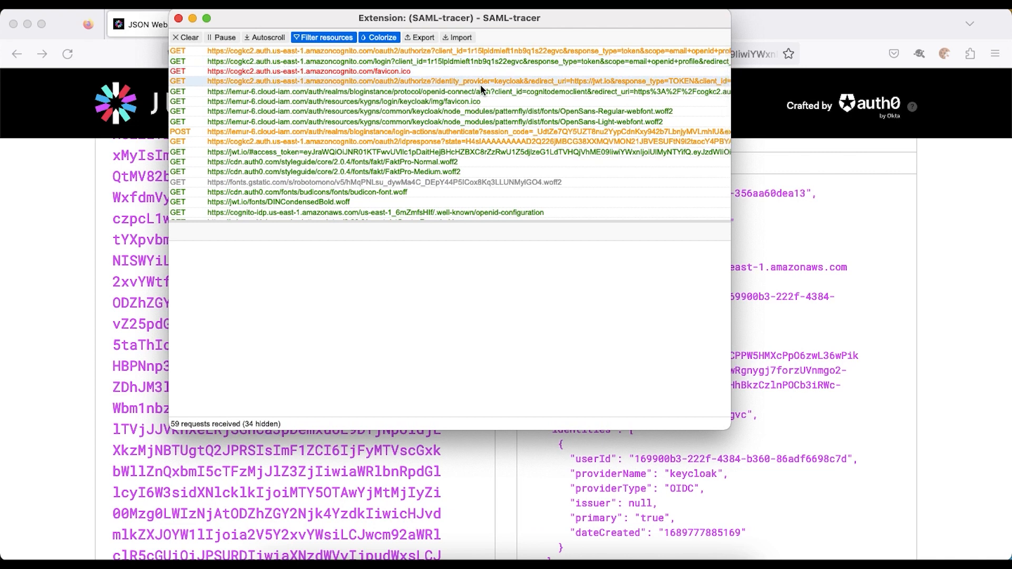
click(340, 94)
click(245, 235)
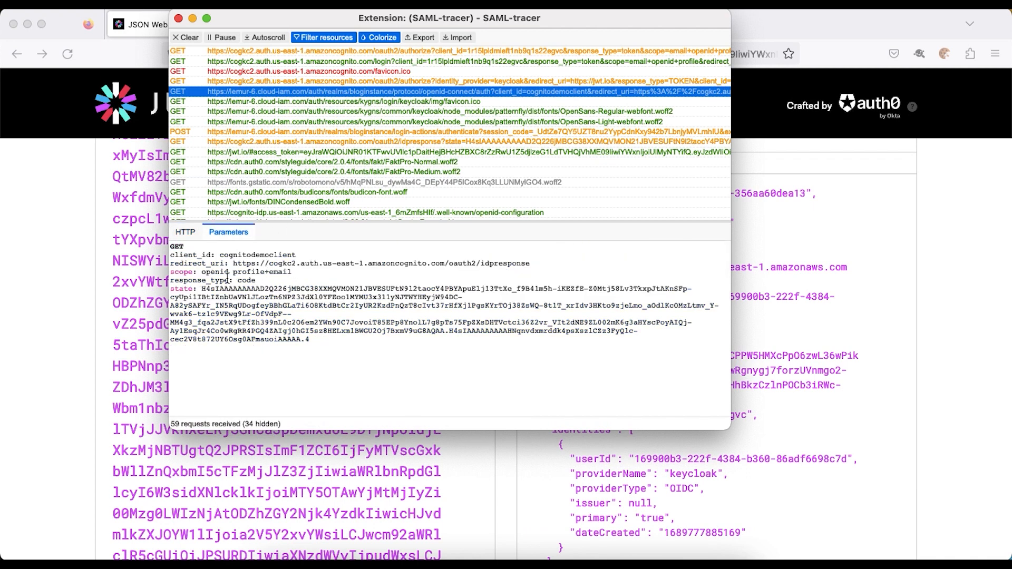
double_click(235, 255)
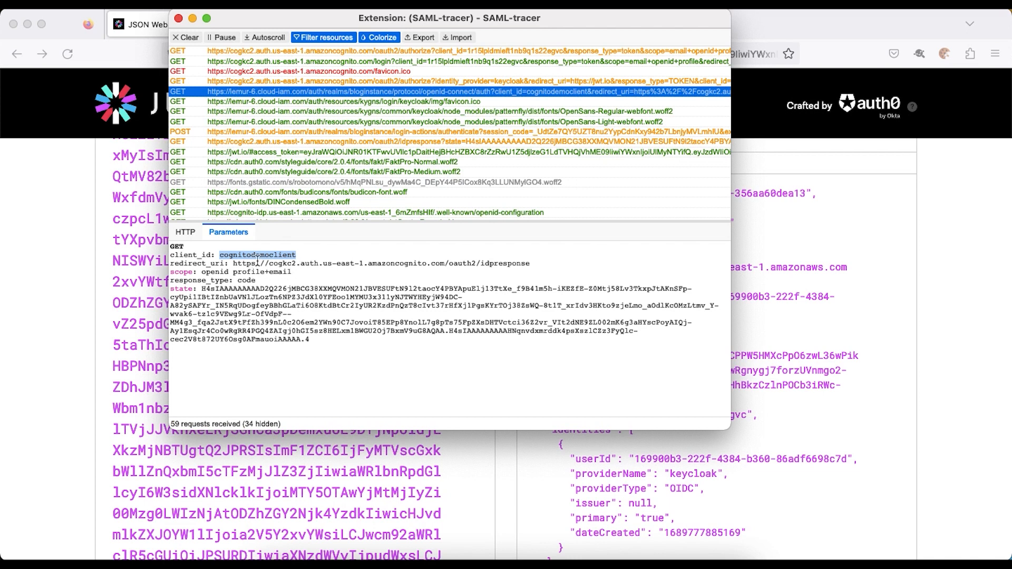
click(316, 139)
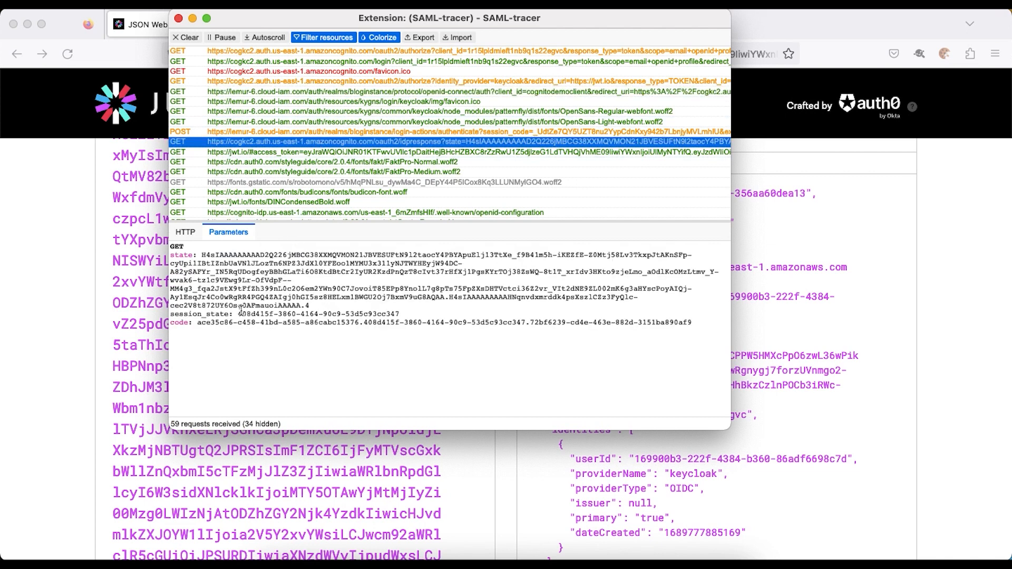
drag(197, 322, 427, 322)
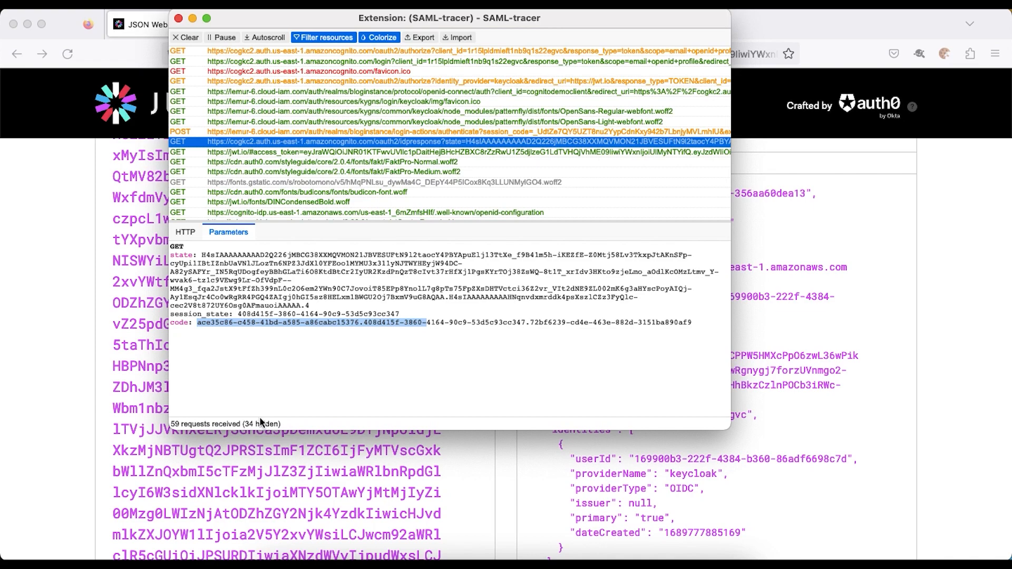
- Review the Cognito–Keycloak OIDC flow diagram in Chrome before returning to the request log
click(382, 558)
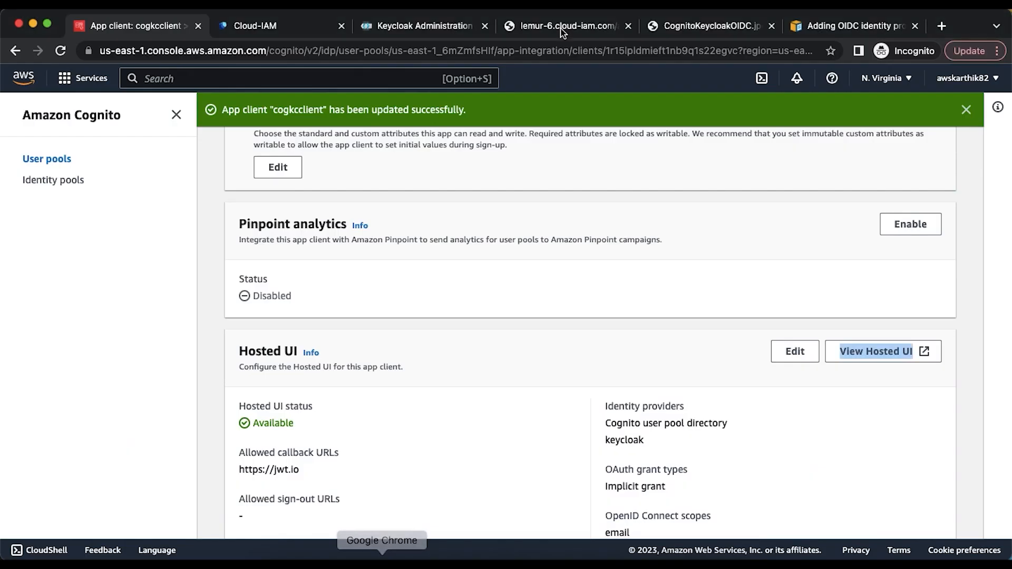
click(691, 25)
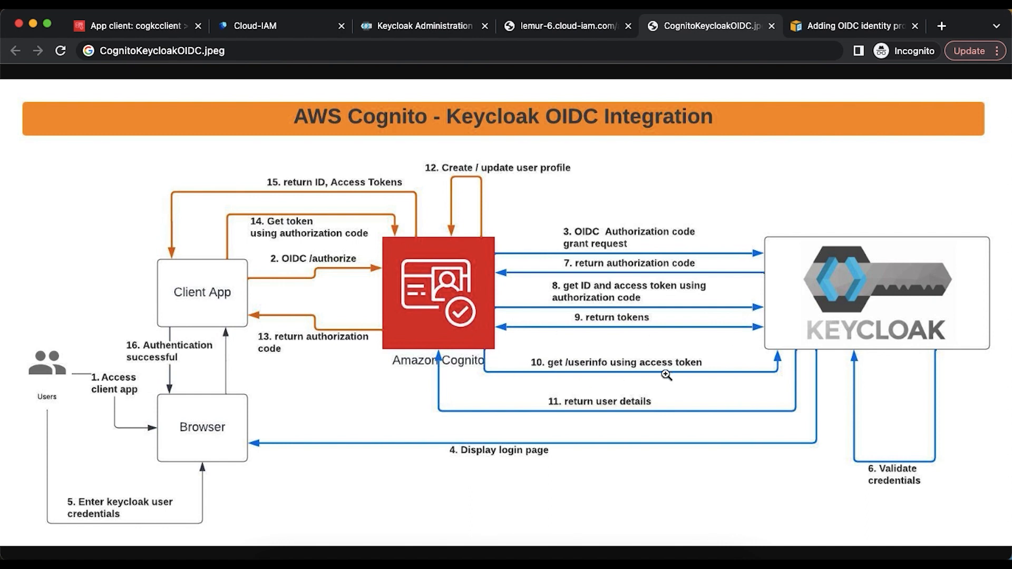
click(607, 556)
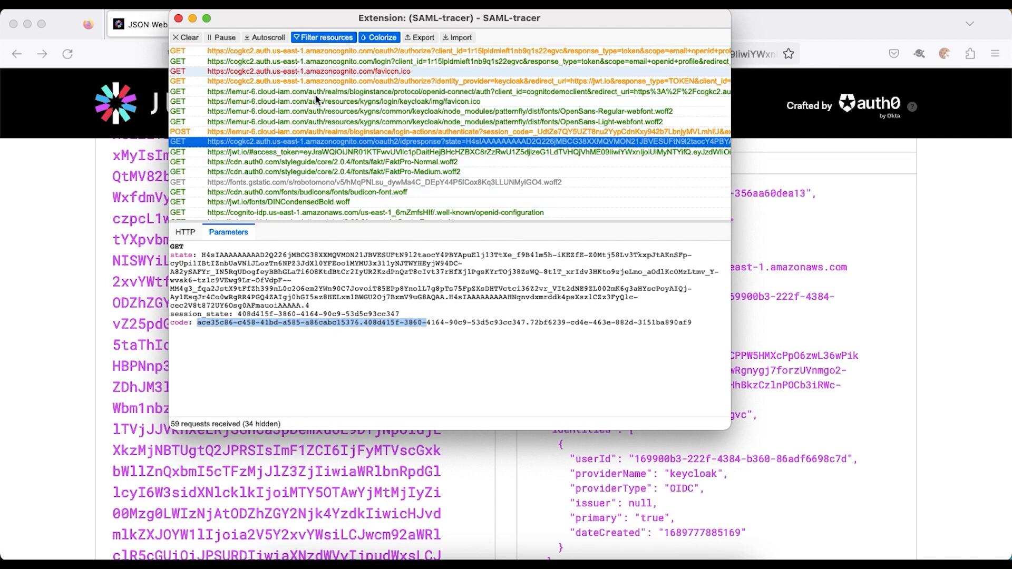
- Examine the id_token parameters and raw URL of the jwt.io redirect, then the decoded token
click(259, 154)
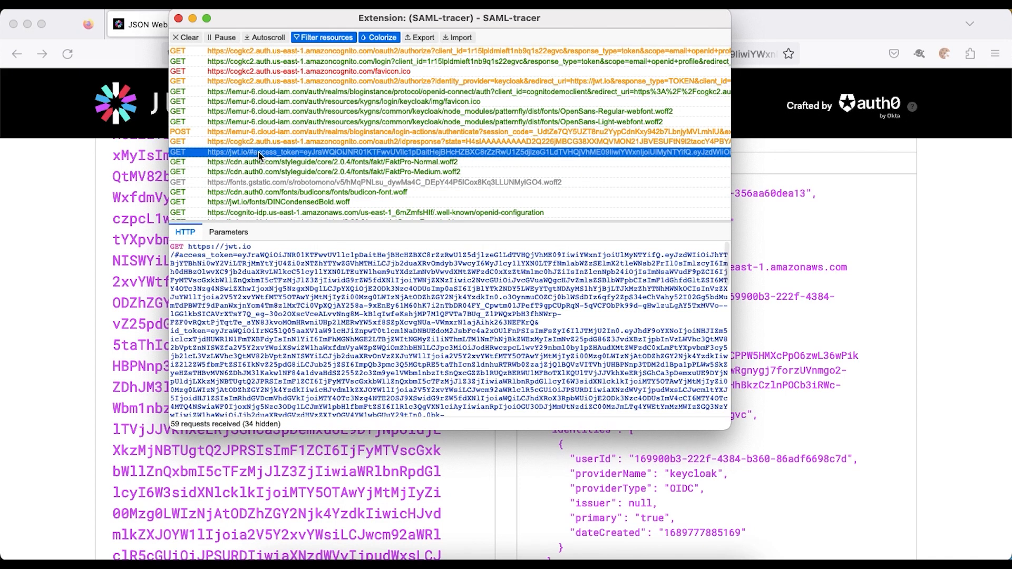
click(229, 233)
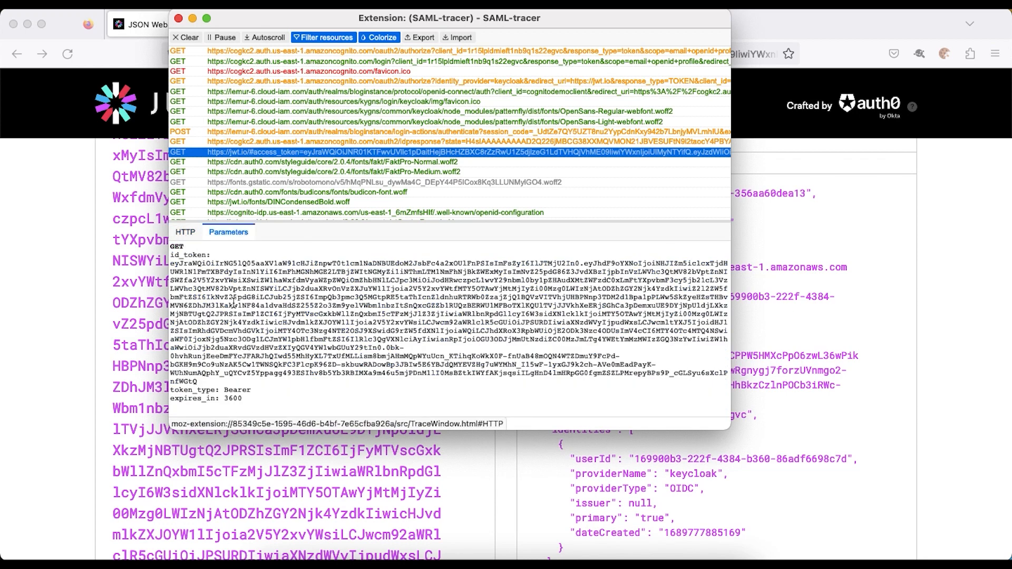
click(185, 233)
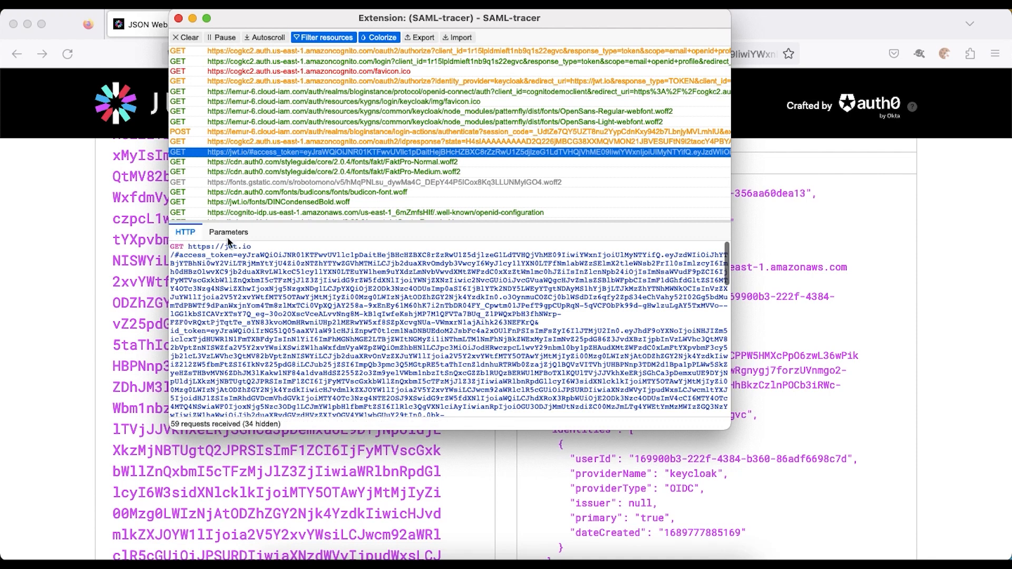
click(227, 234)
click(186, 234)
click(228, 237)
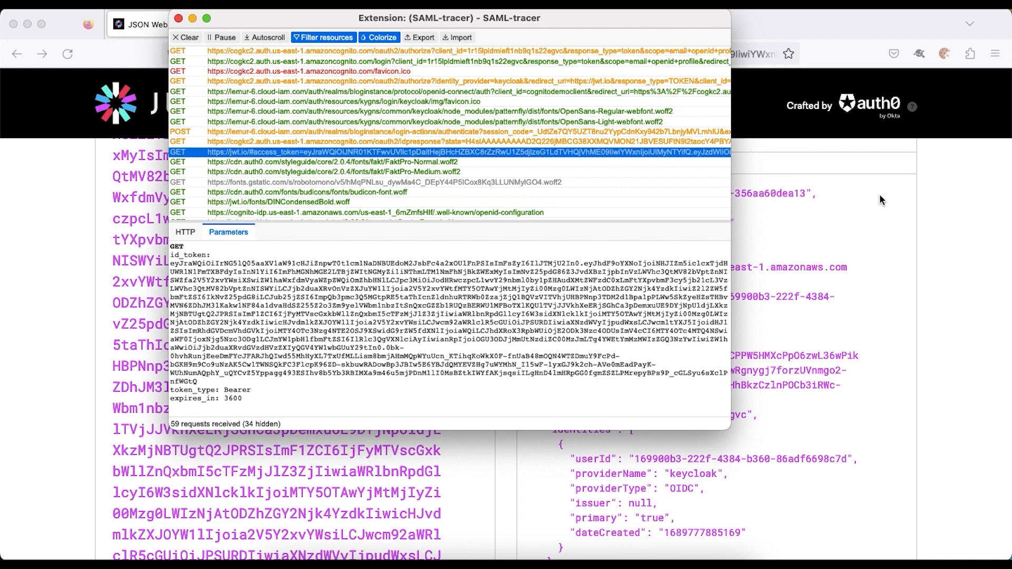
click(928, 204)
scroll(771, 367, down, 5)
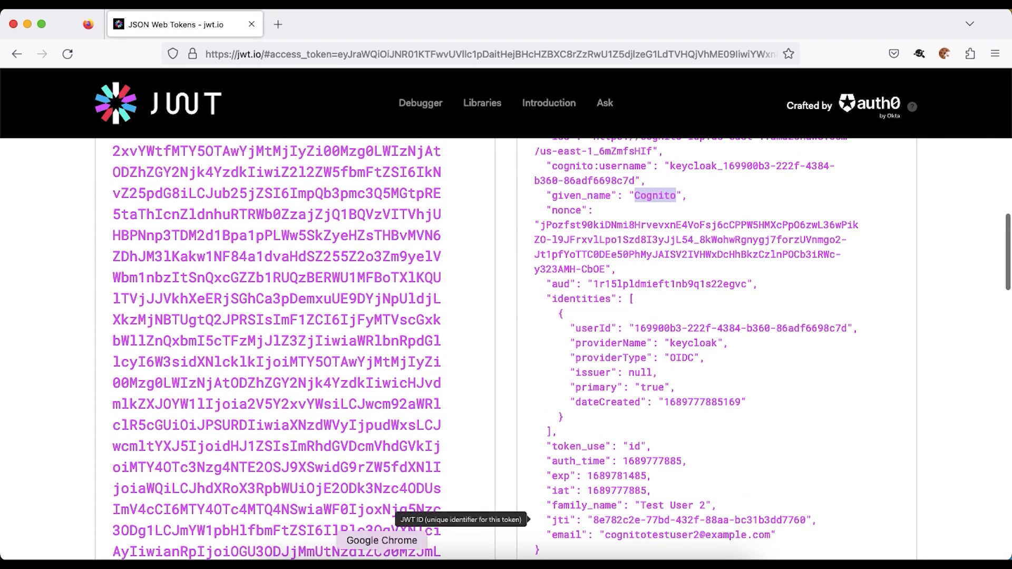
click(382, 562)
- Open the second Cognito test user's details from the bloginstance realm's user list
click(431, 30)
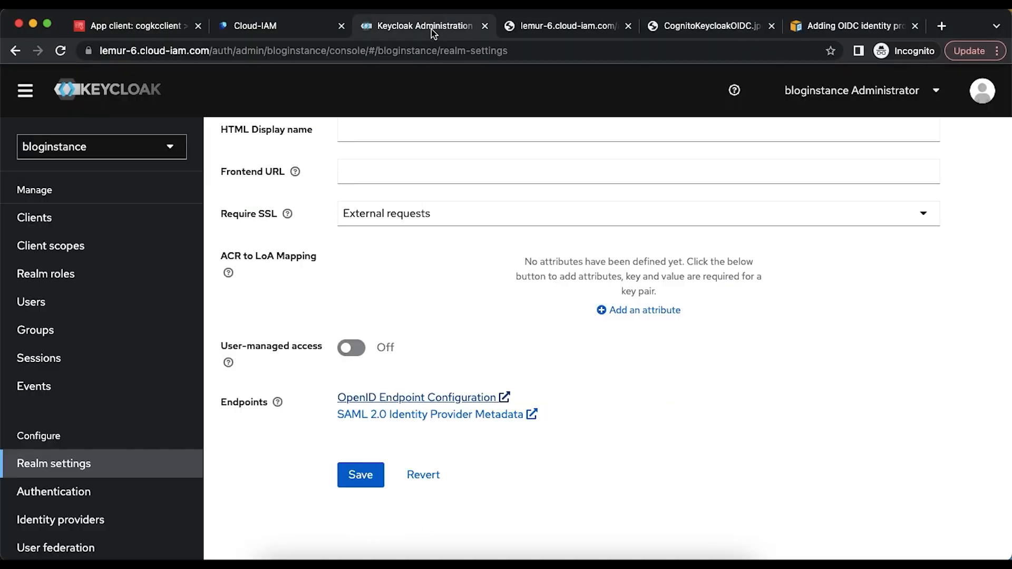
click(42, 308)
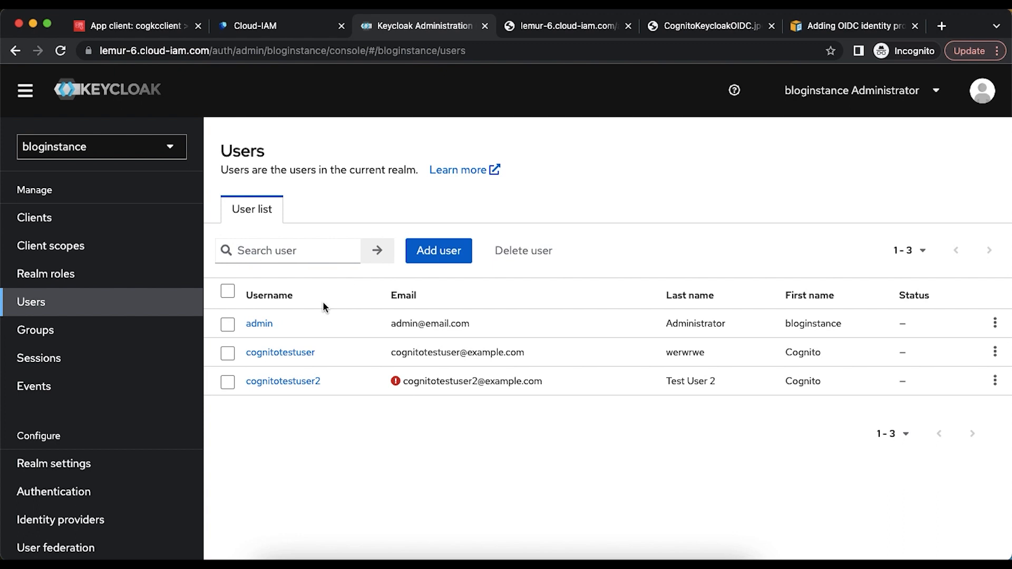
click(283, 382)
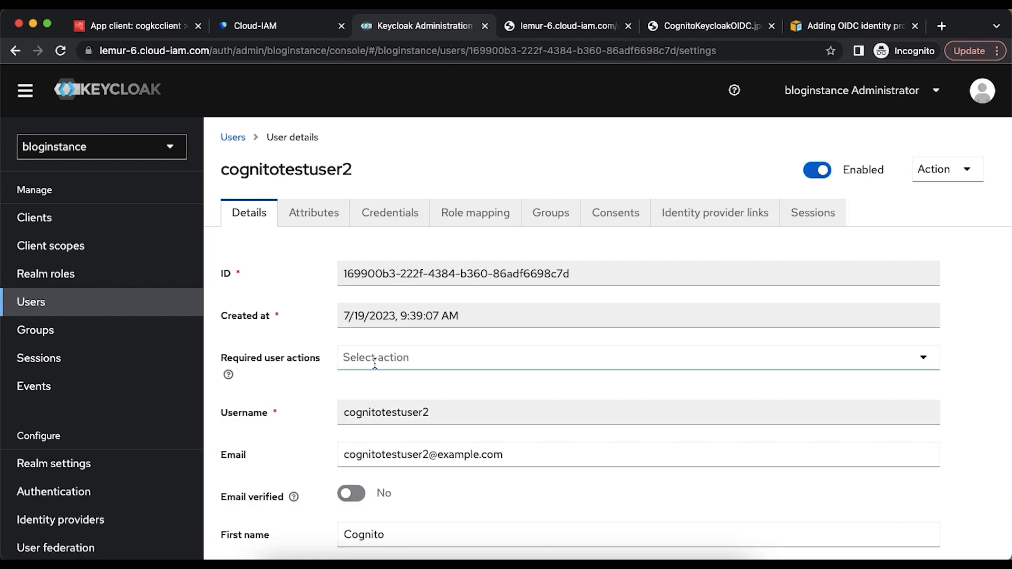
scroll(374, 358, down, 2)
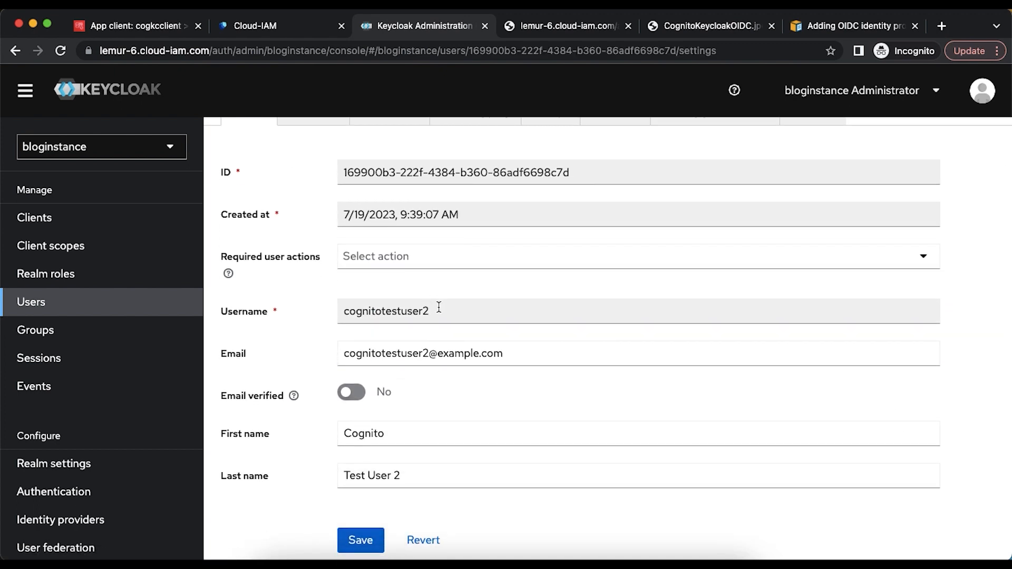
click(438, 309)
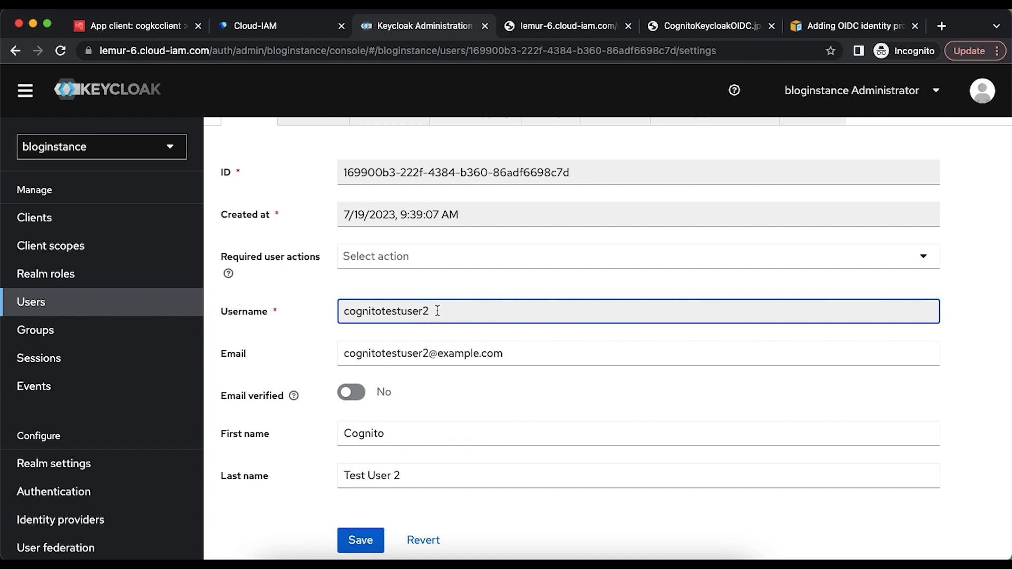
scroll(473, 311, up, 2)
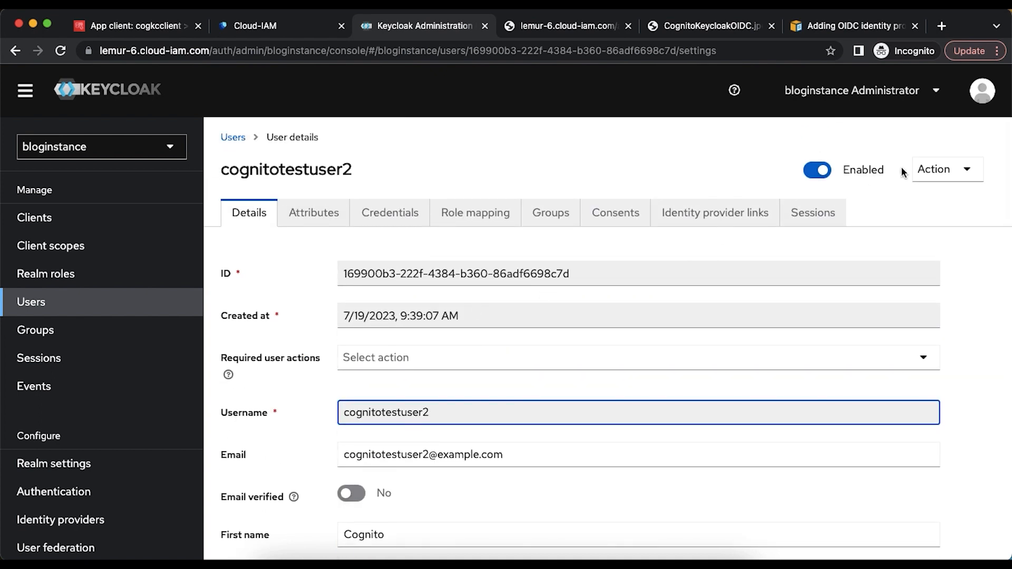
click(954, 174)
click(946, 174)
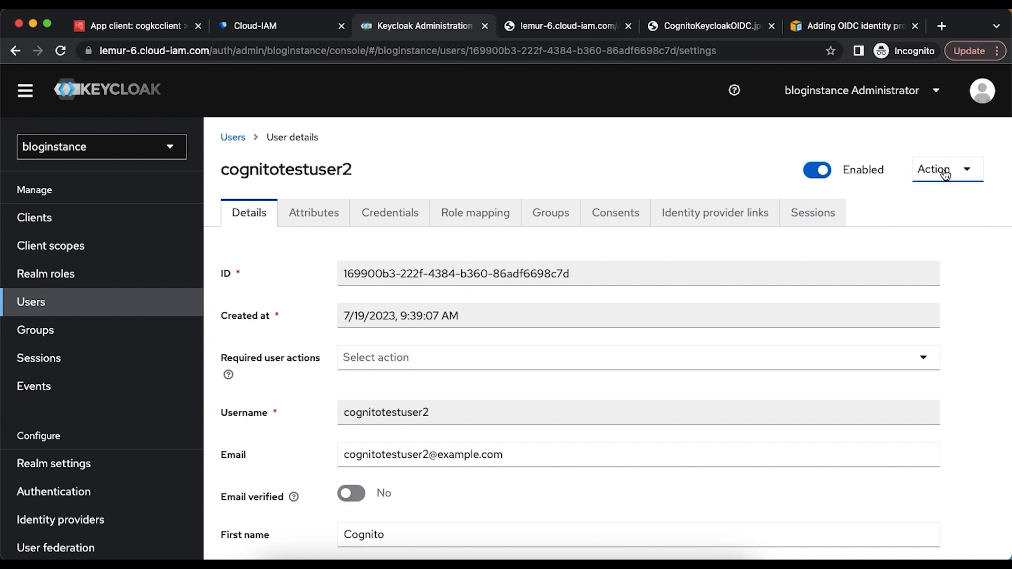
scroll(489, 409, down, 1)
scroll(489, 409, down, 2)
- Change the names to CognitoFirstName and Test User 2 LastName and save
click(405, 390)
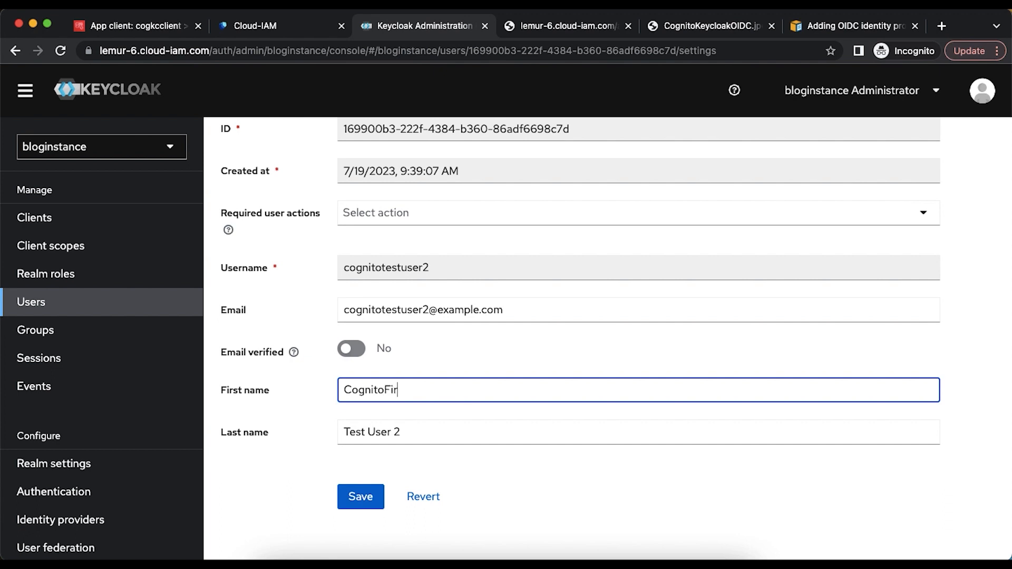
text(FirstName)
click(412, 432)
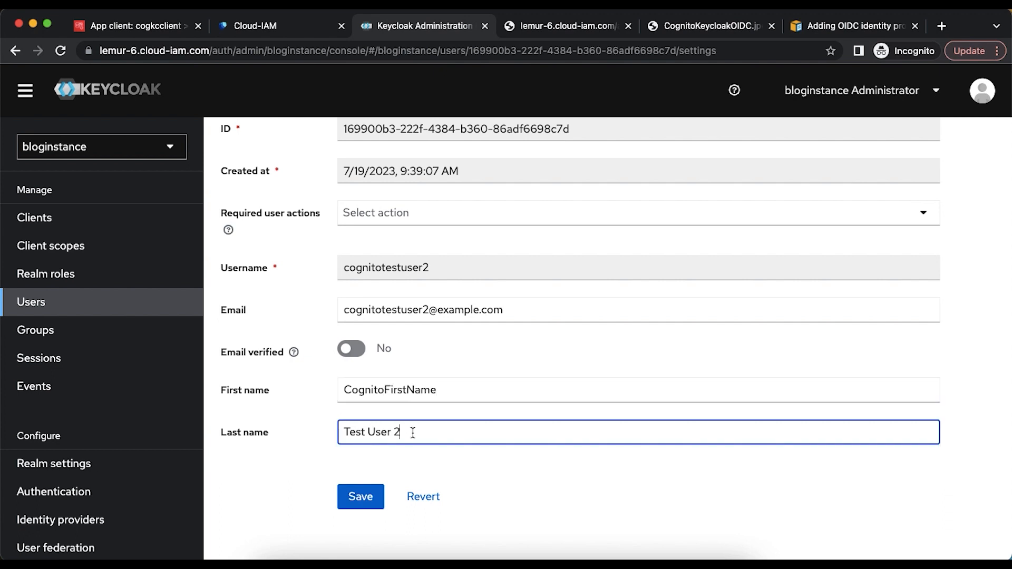
text(LastName)
click(368, 498)
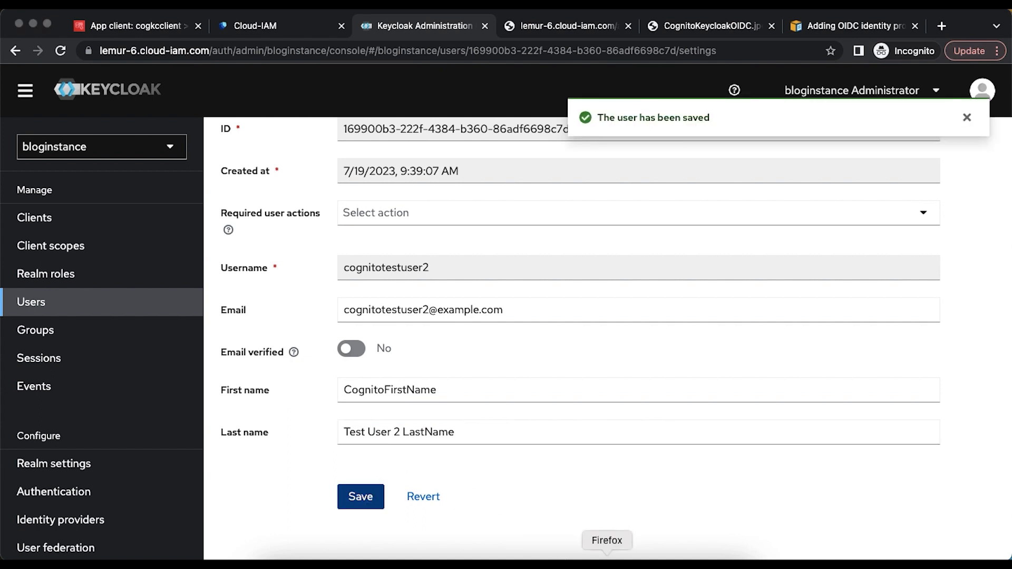
click(606, 543)
- Clear SAML-tracer's captured requests and delete the current context's cookies in Cookie Quick Manager
click(943, 55)
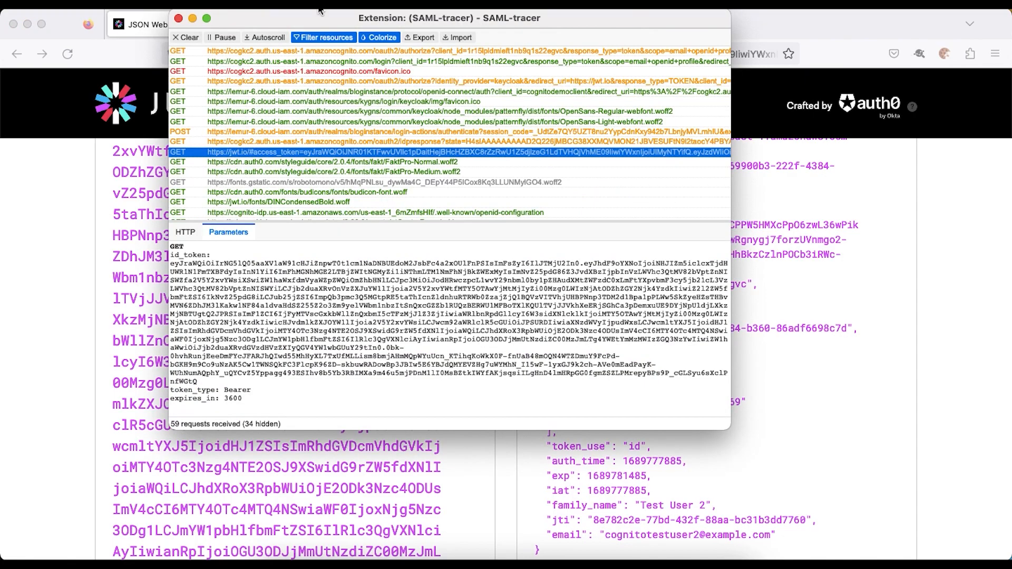
click(186, 38)
click(179, 19)
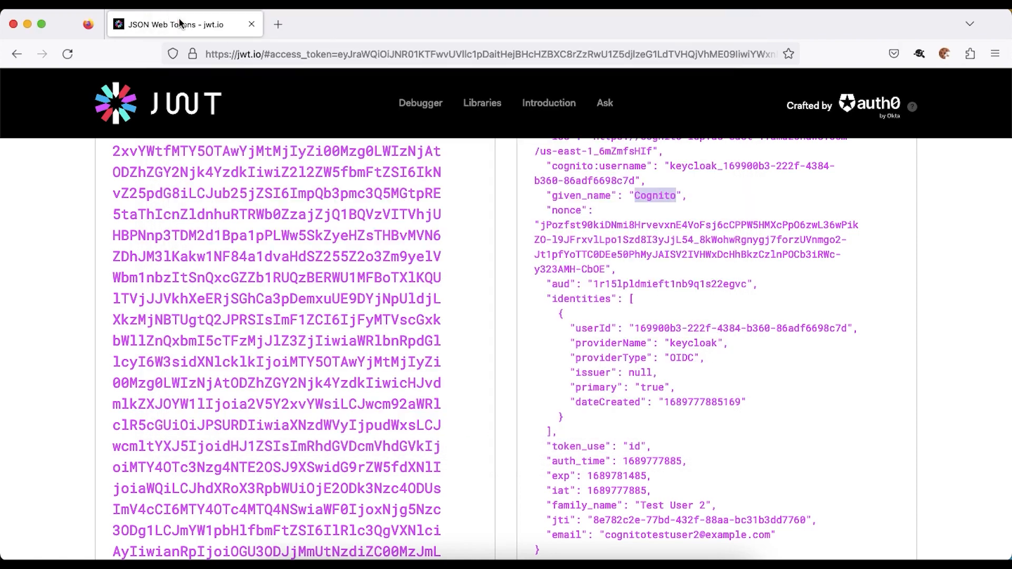
click(949, 54)
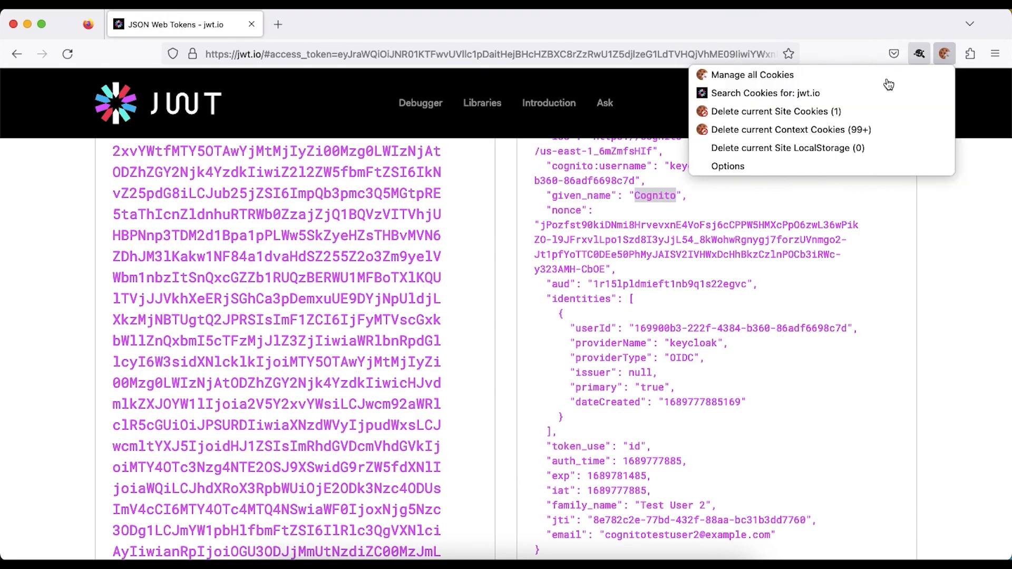
click(838, 134)
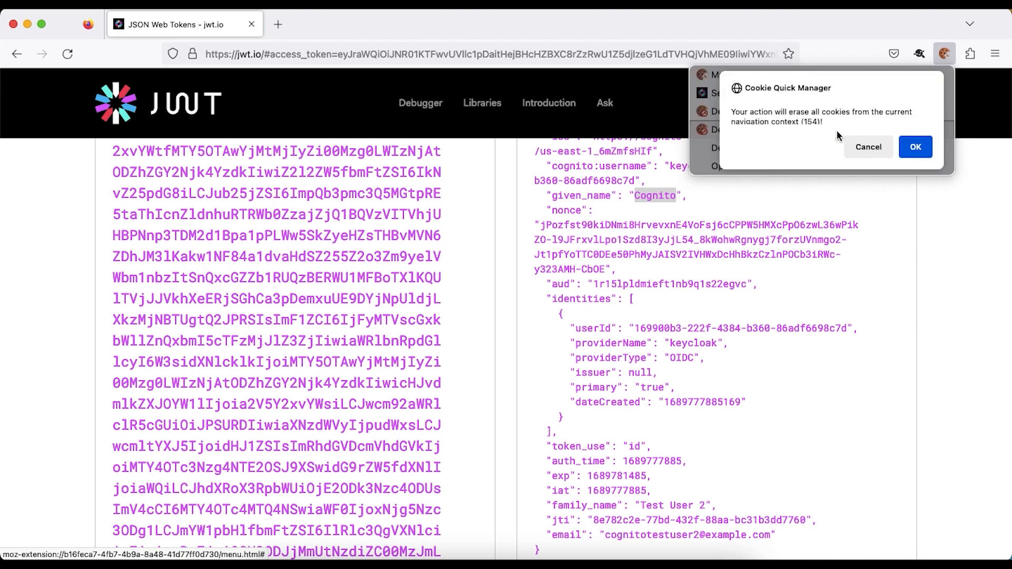
click(914, 148)
- Reload the Cognito login URL and sign in again through keycloak
click(672, 55)
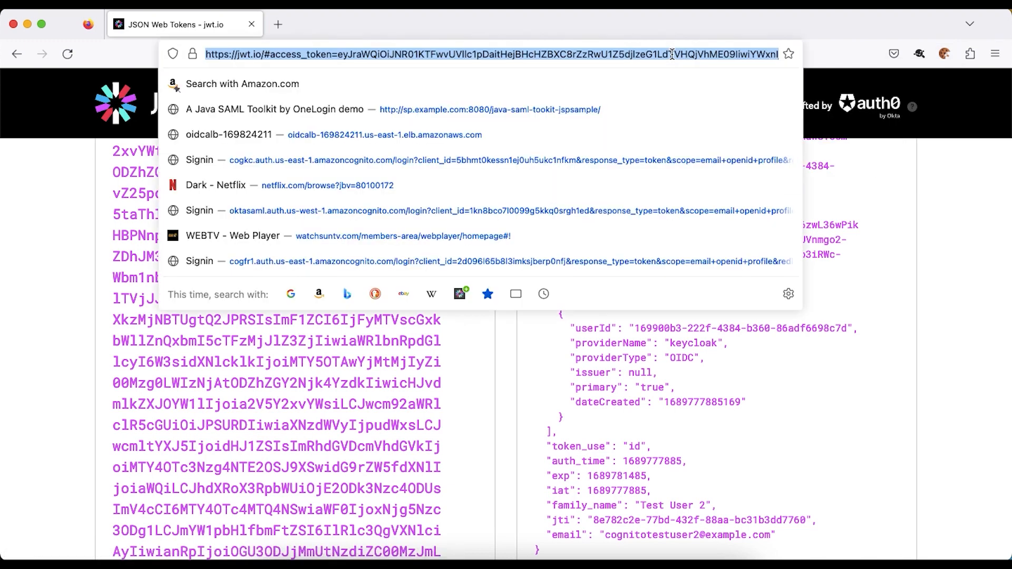
key(super+v)
key(Return)
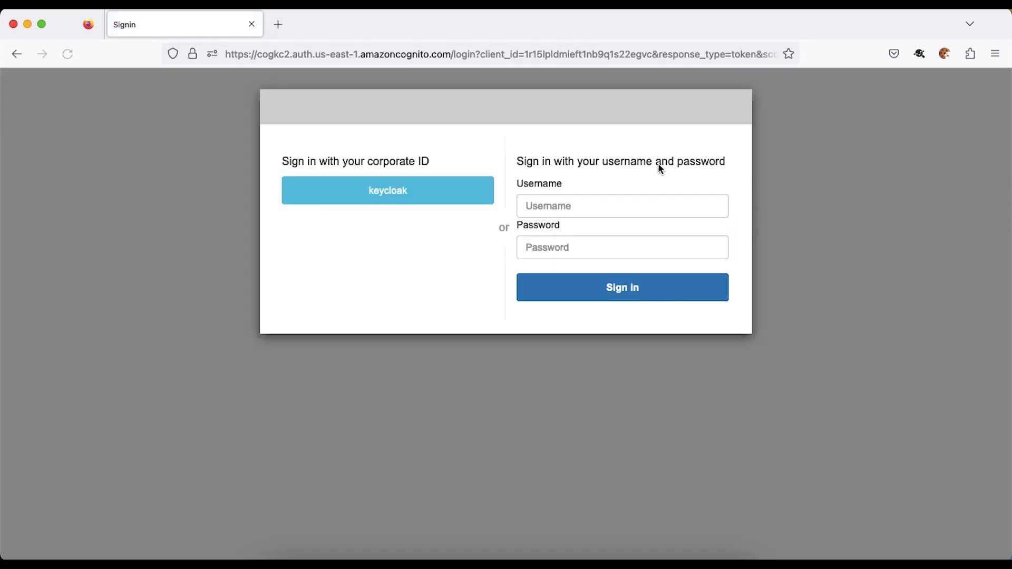
click(399, 193)
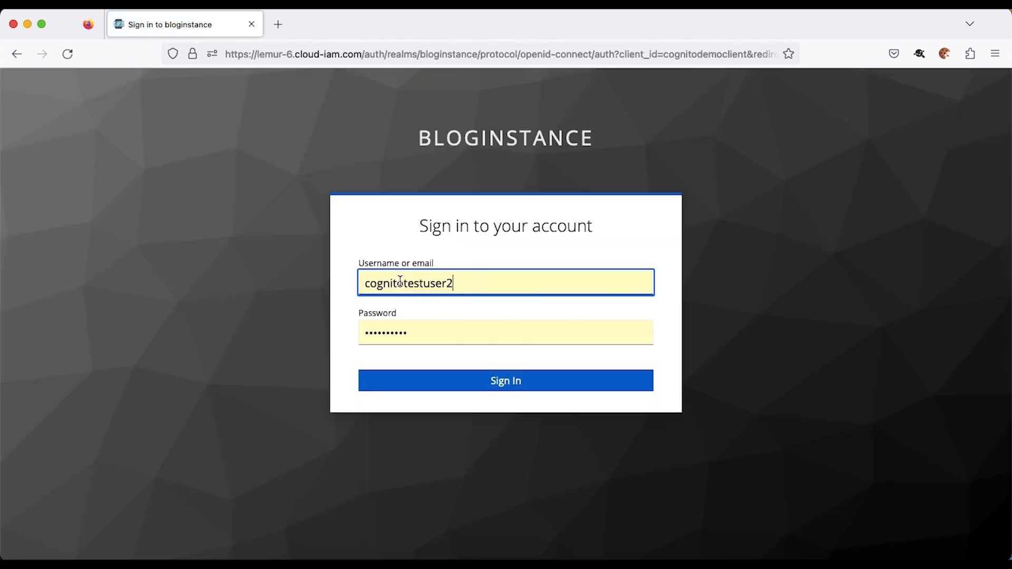
click(503, 386)
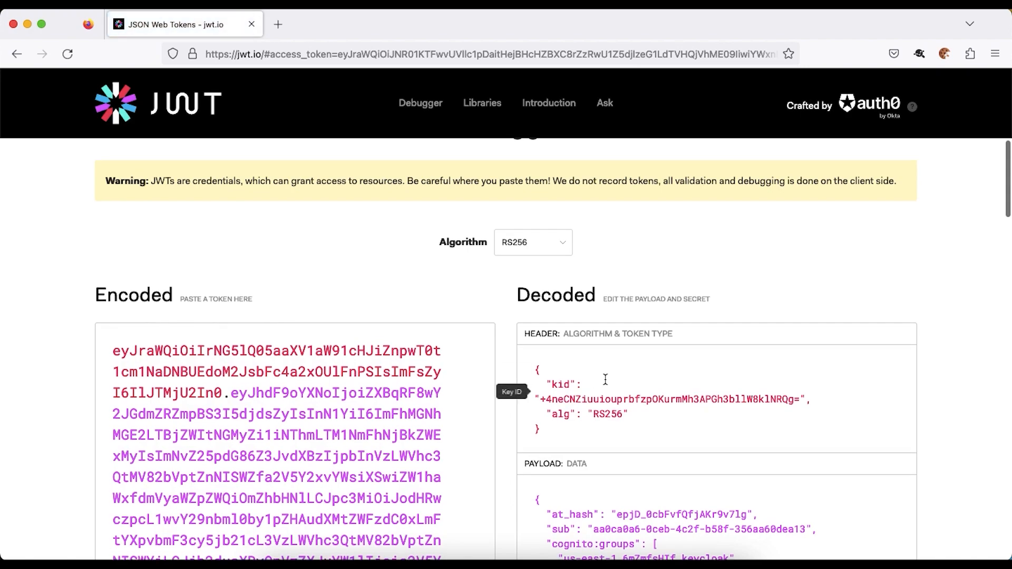
- Check the new token shows family_name 'Test User 2 LastName' and given_name 'CognitoFirstName'
scroll(580, 382, down, 10)
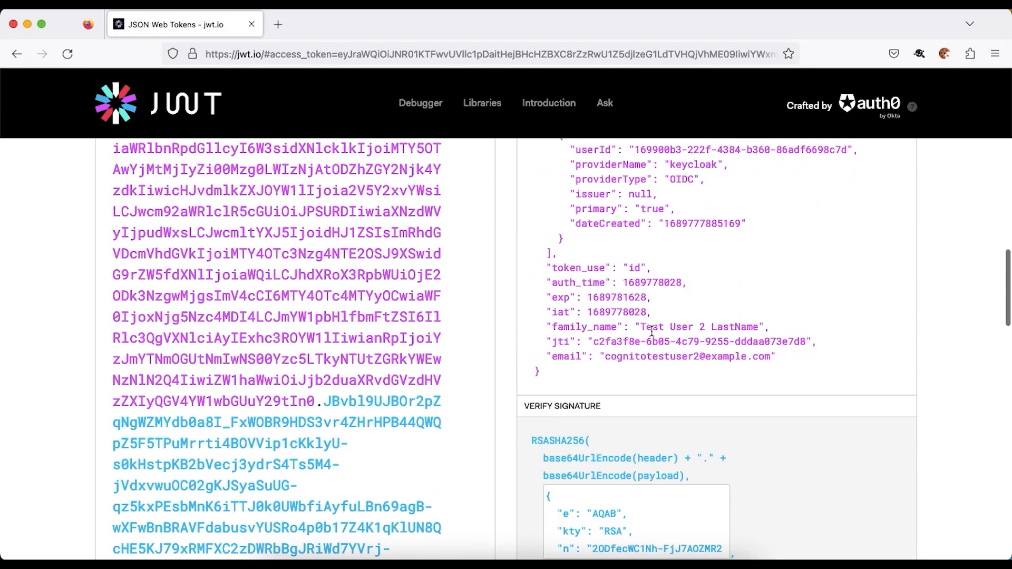
drag(639, 327, 758, 323)
scroll(618, 331, up, 6)
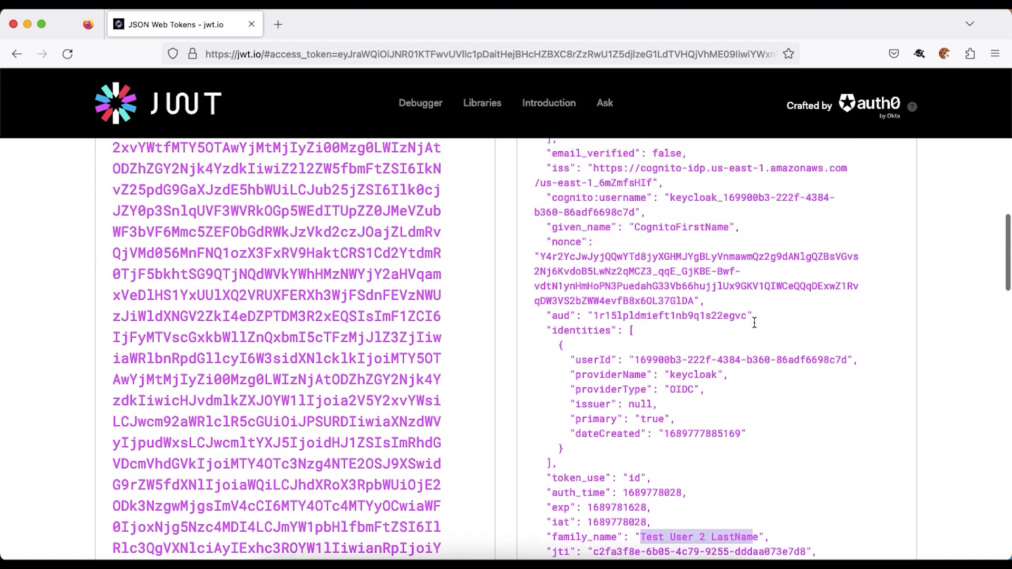
drag(634, 315, 711, 315)
- Open the cognitokeycloakup user pool in Cognito and list its users
click(382, 560)
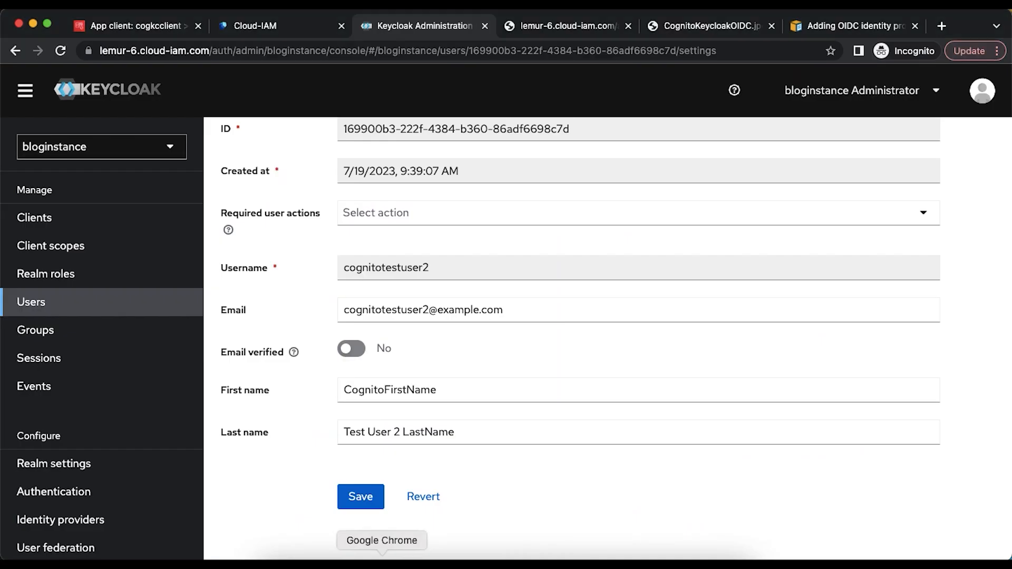
click(133, 26)
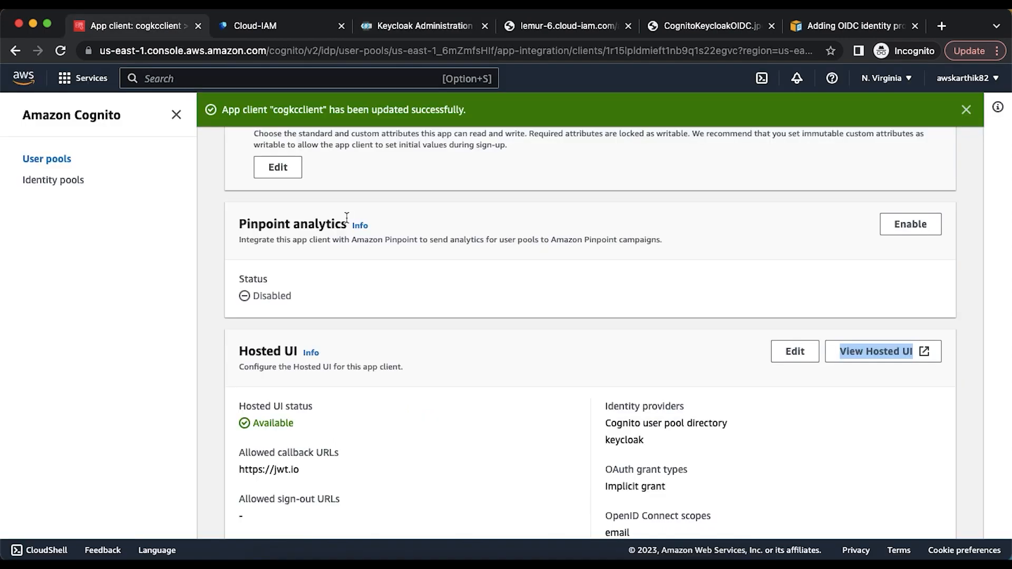
scroll(346, 218, up, 10)
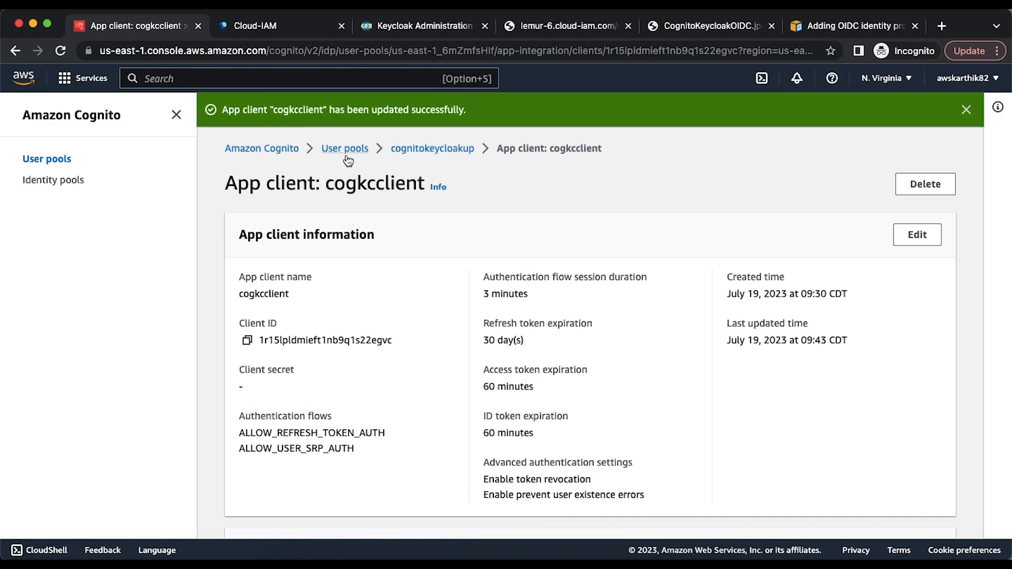
click(433, 149)
scroll(339, 348, down, 2)
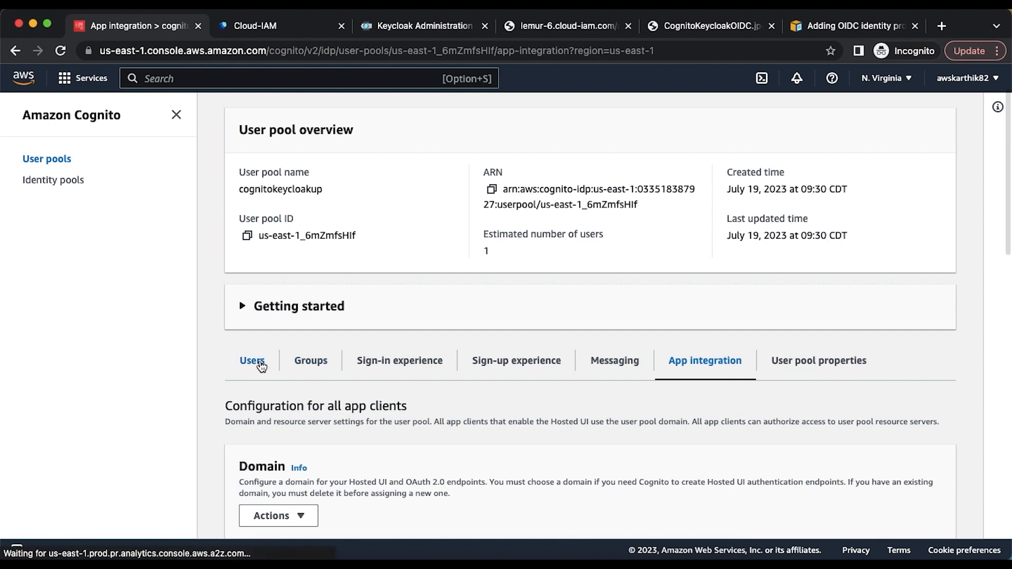
click(261, 367)
scroll(416, 355, down, 5)
scroll(369, 296, up, 1)
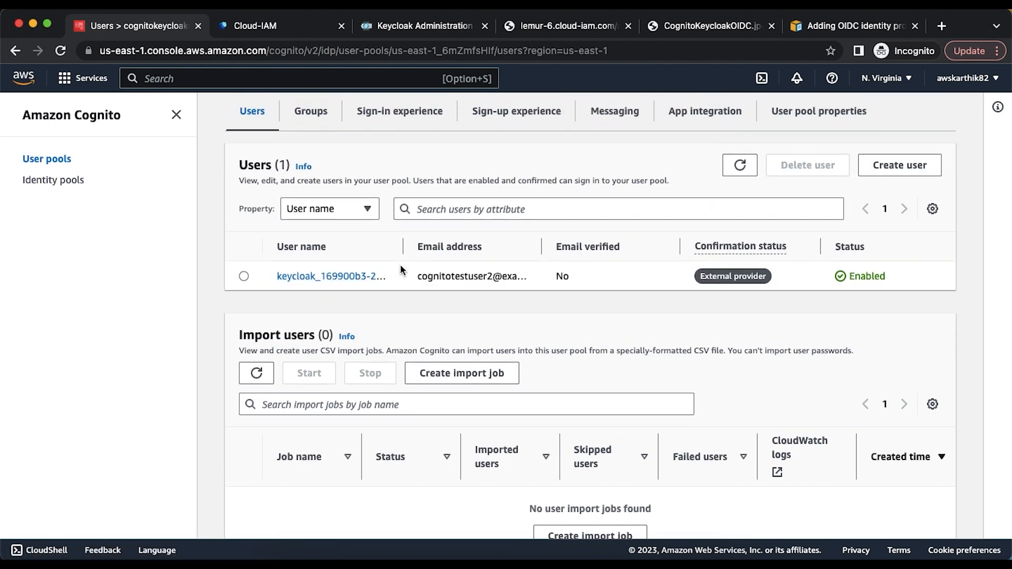
- Verify the Keycloak-federated user's updated given_name and family_name, then return to the integration diagram
click(335, 279)
scroll(447, 309, down, 3)
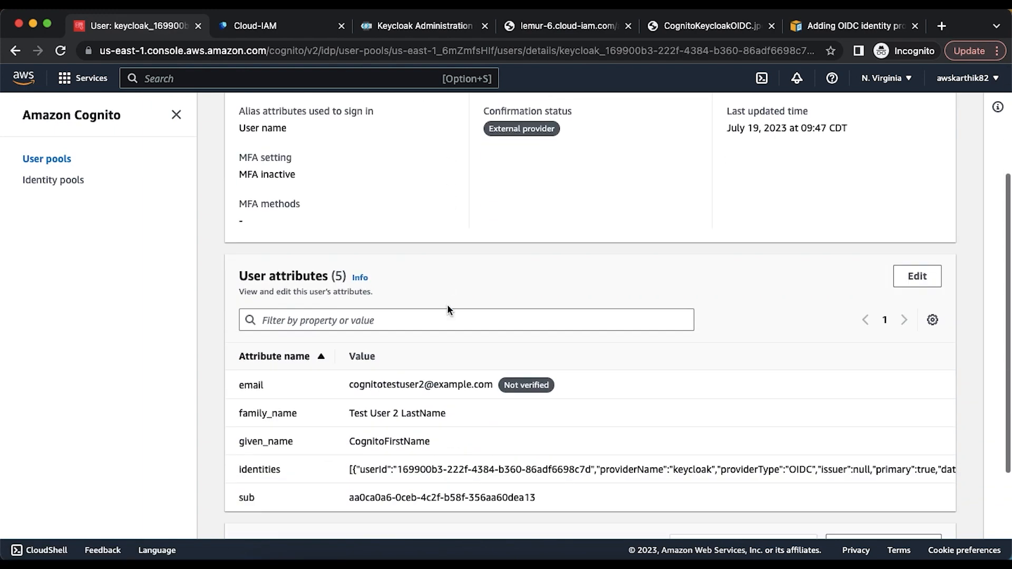
scroll(447, 310, down, 2)
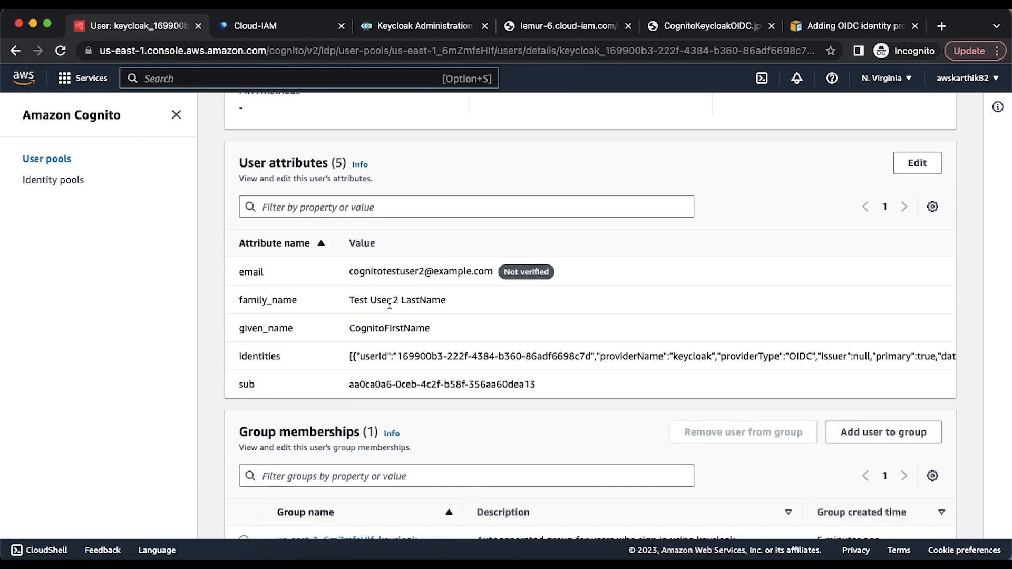
drag(353, 299, 452, 301)
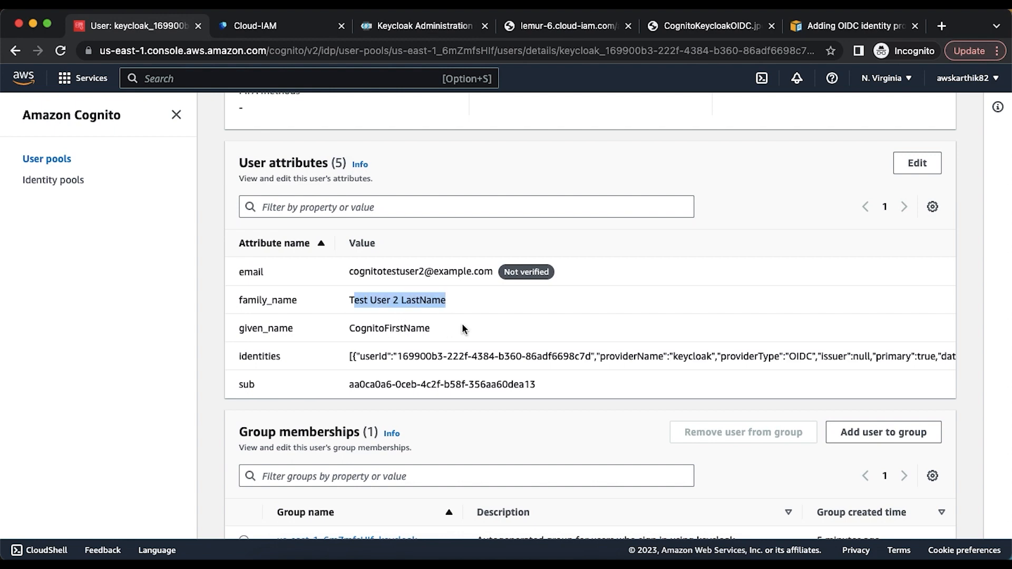
scroll(462, 324, up, 5)
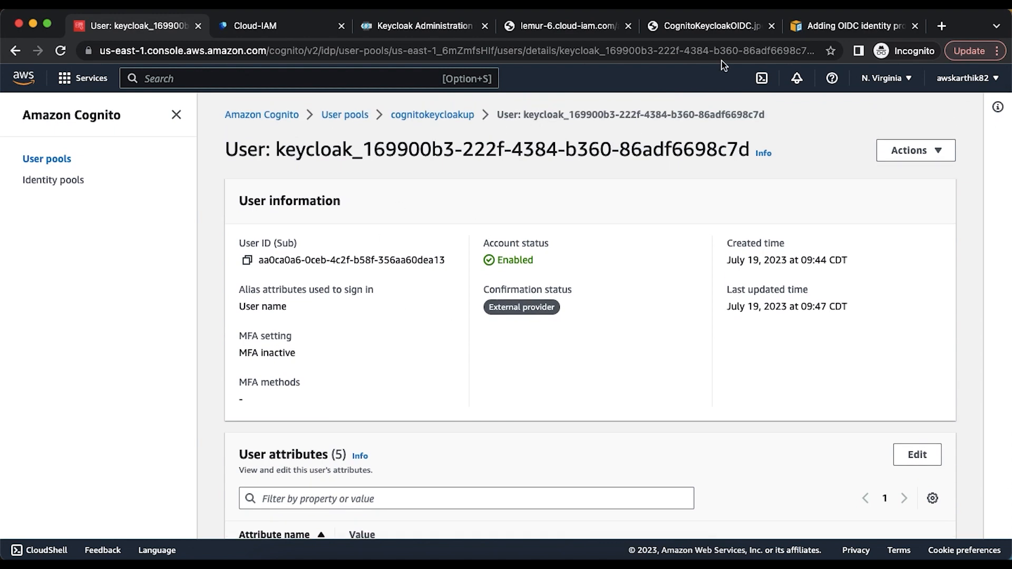
scroll(605, 343, down, 6)
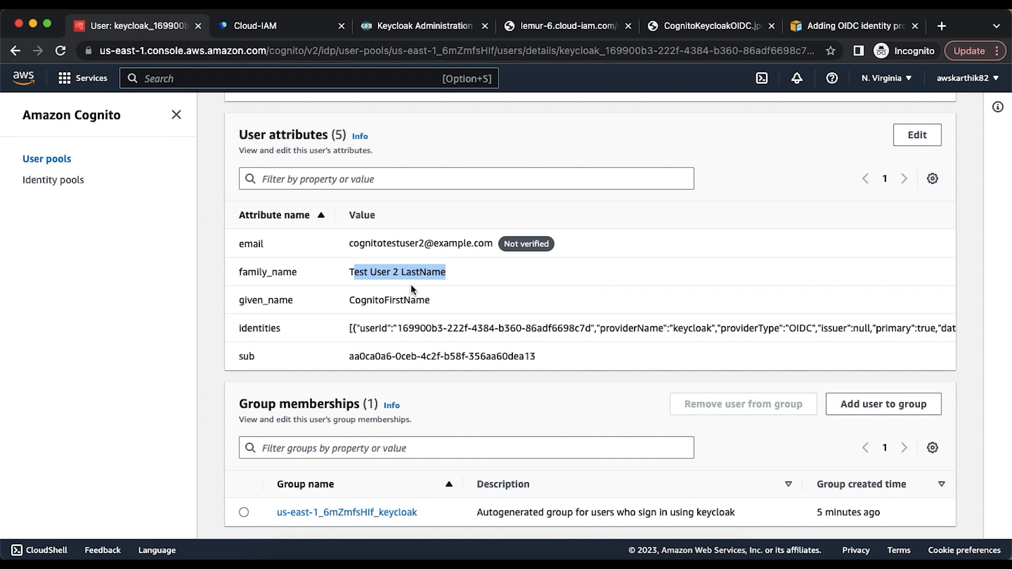
click(371, 272)
drag(351, 273, 422, 272)
click(697, 27)
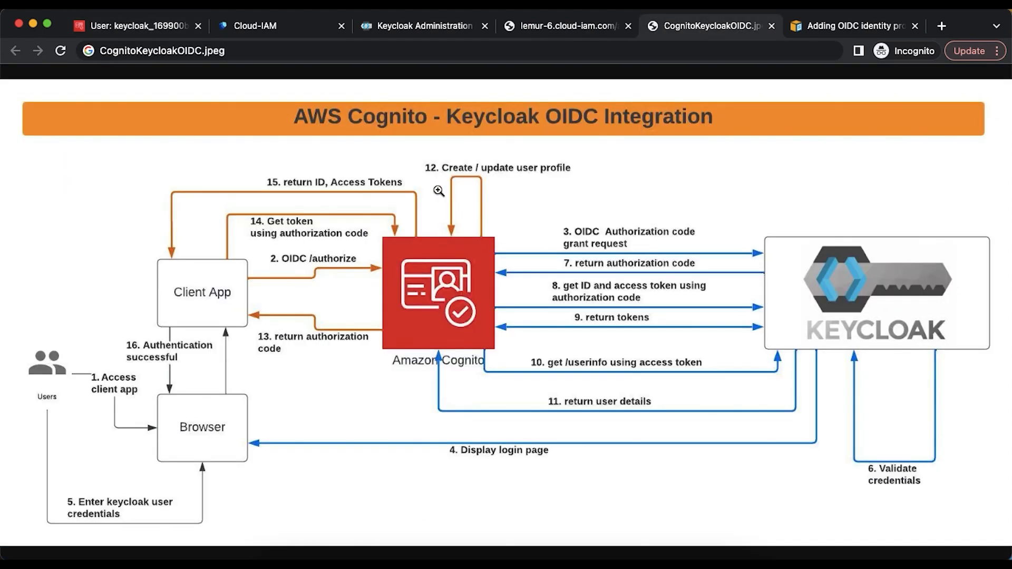